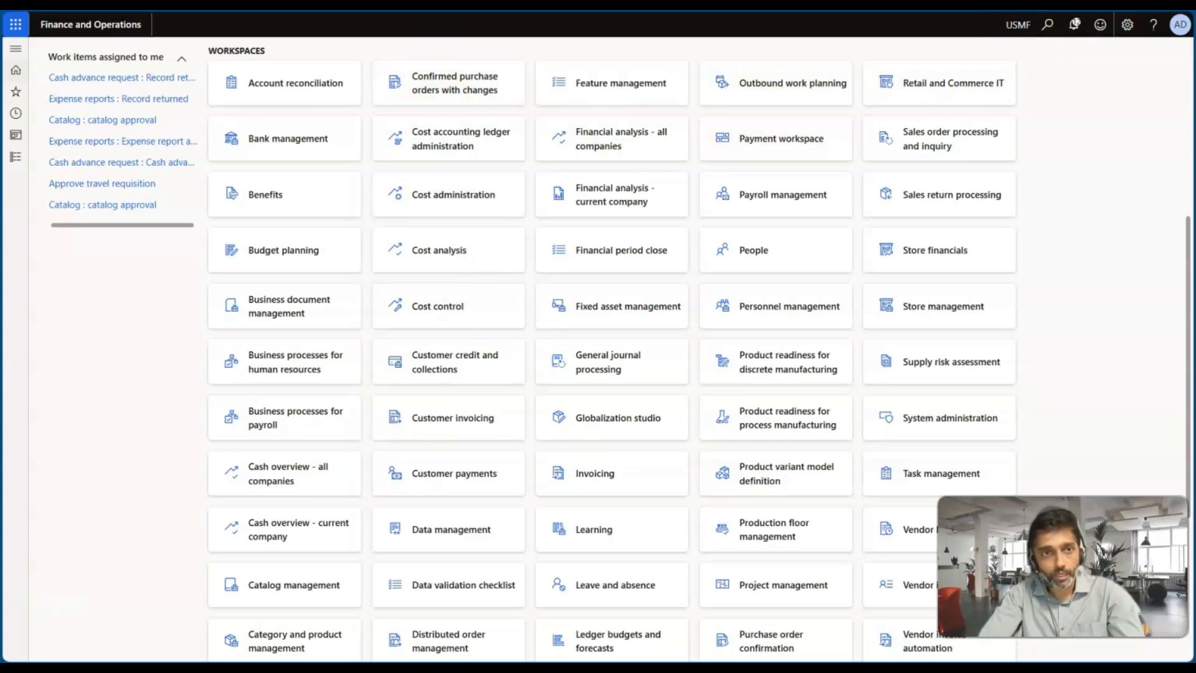
Step: Review the two-legged intercompany chain slide in the presentation, and return to Finance and Operations in the DEMF company
scroll(779, 280, "down", 2)
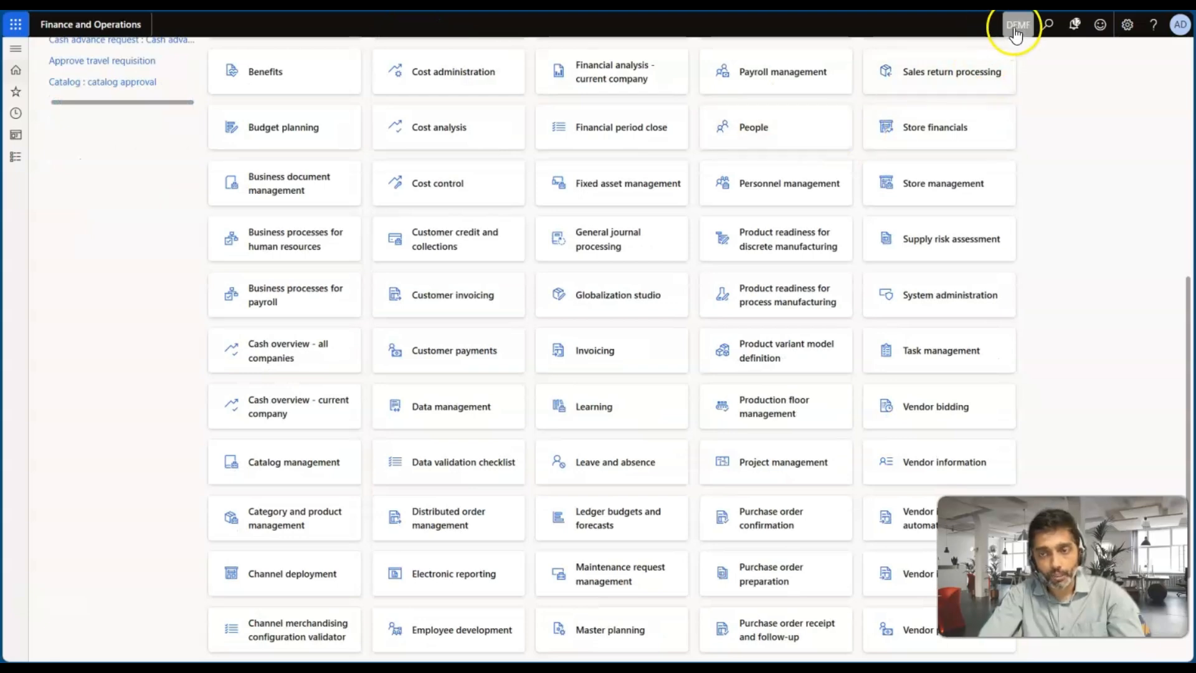
scroll(454, 235, "up", 2)
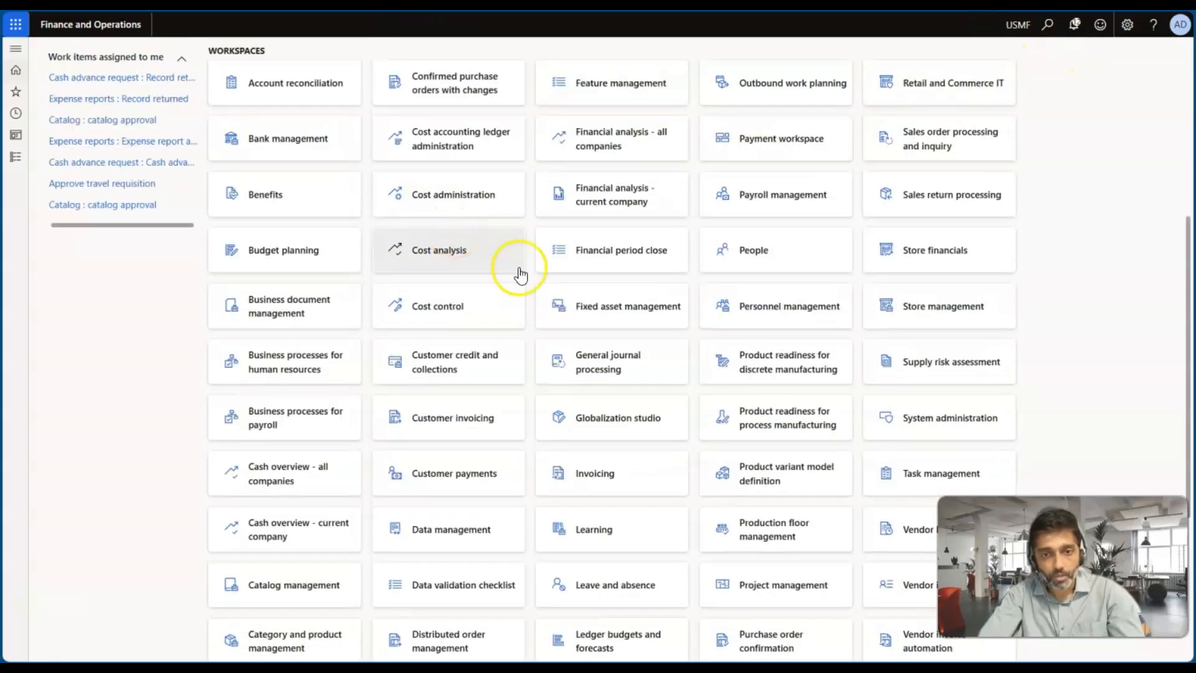
key("alt+Tab")
left_click(620, 361)
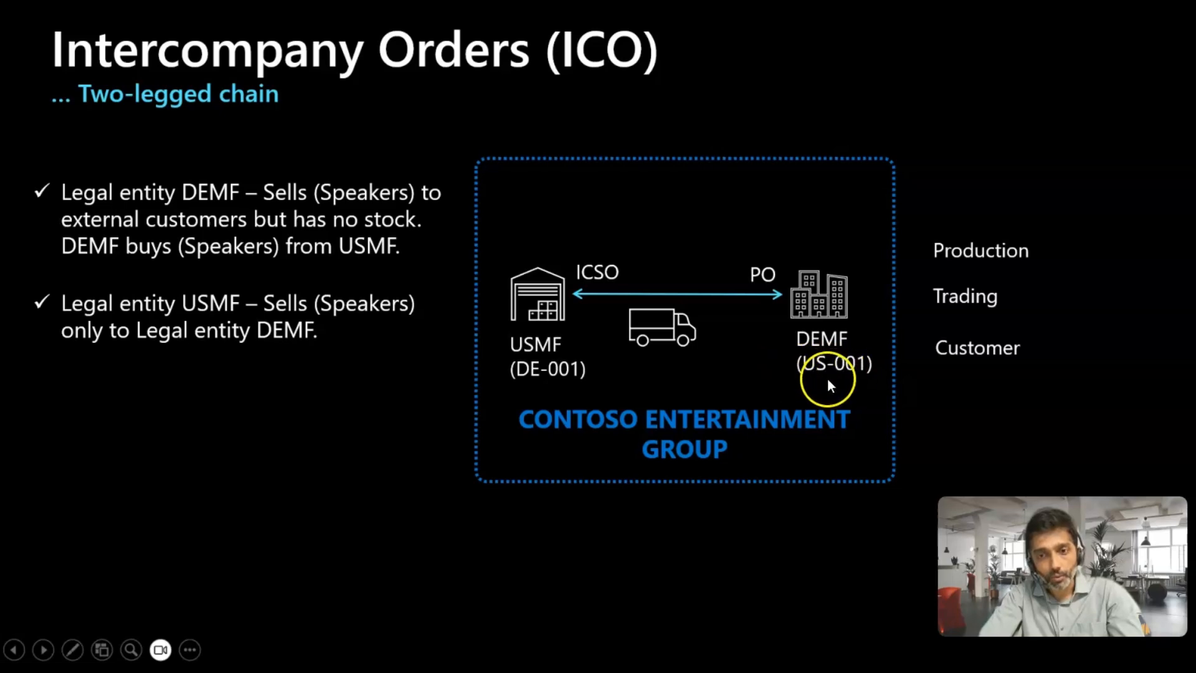
key("alt+Tab")
left_click(399, 5)
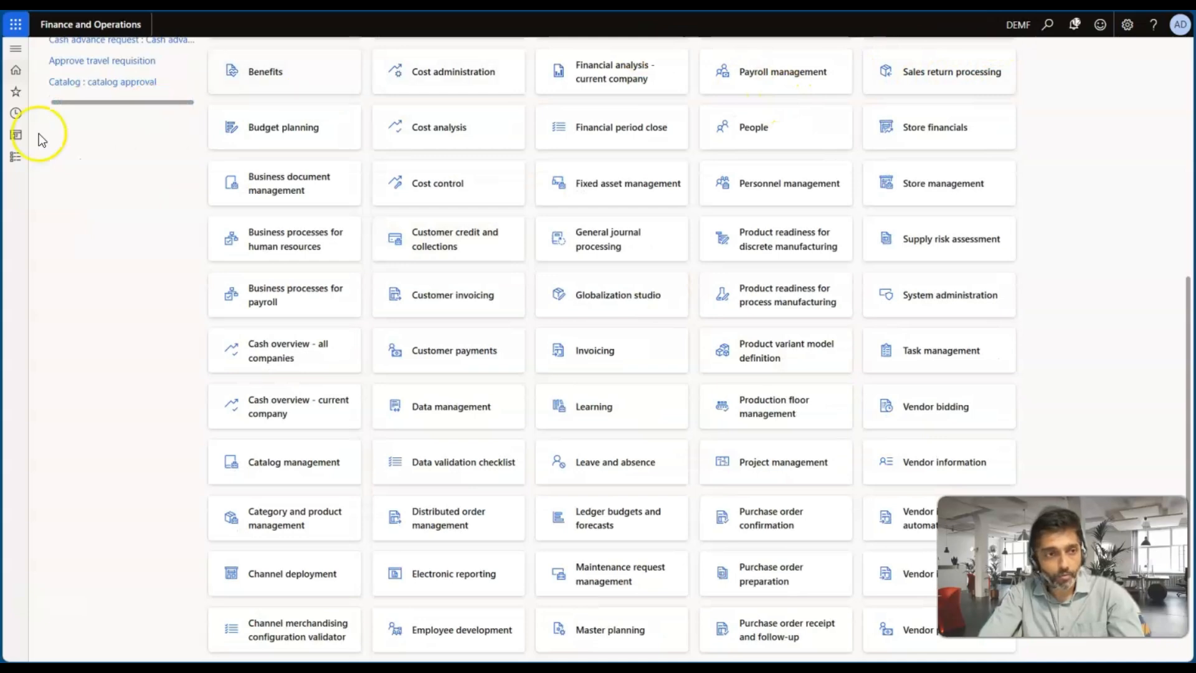
Step: Open the list of all purchase orders in the Procurement and sourcing module for DEMF
left_click(13, 159)
scroll(50, 461, "down", 6)
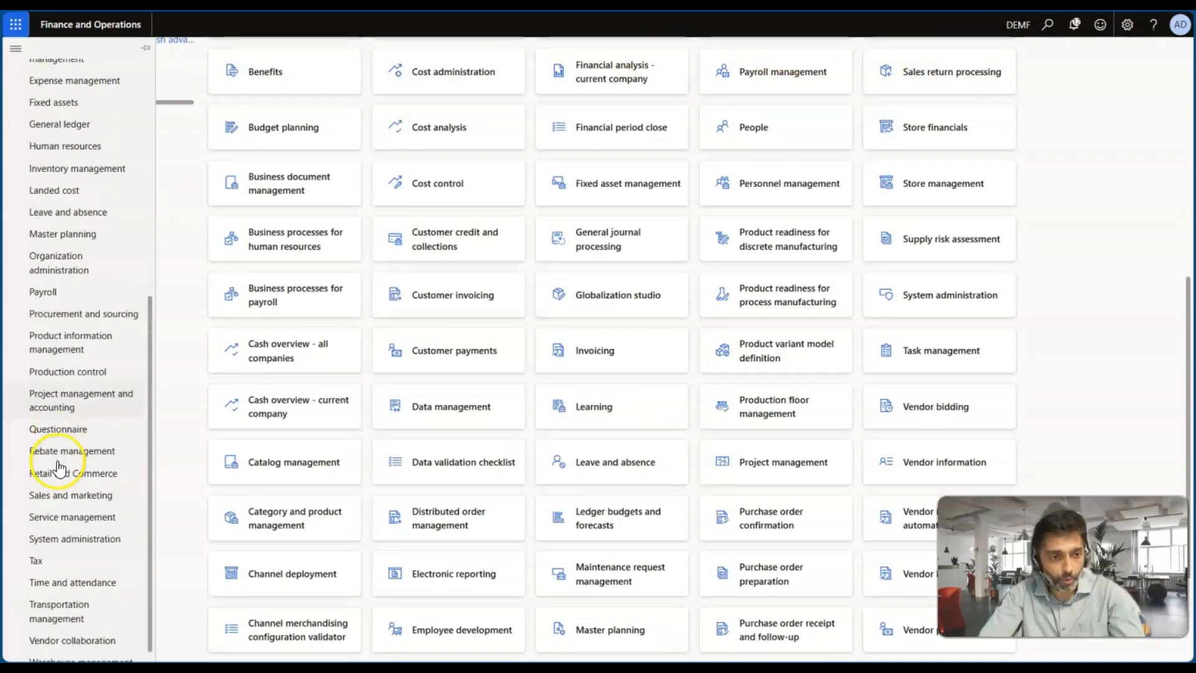
left_click(69, 305)
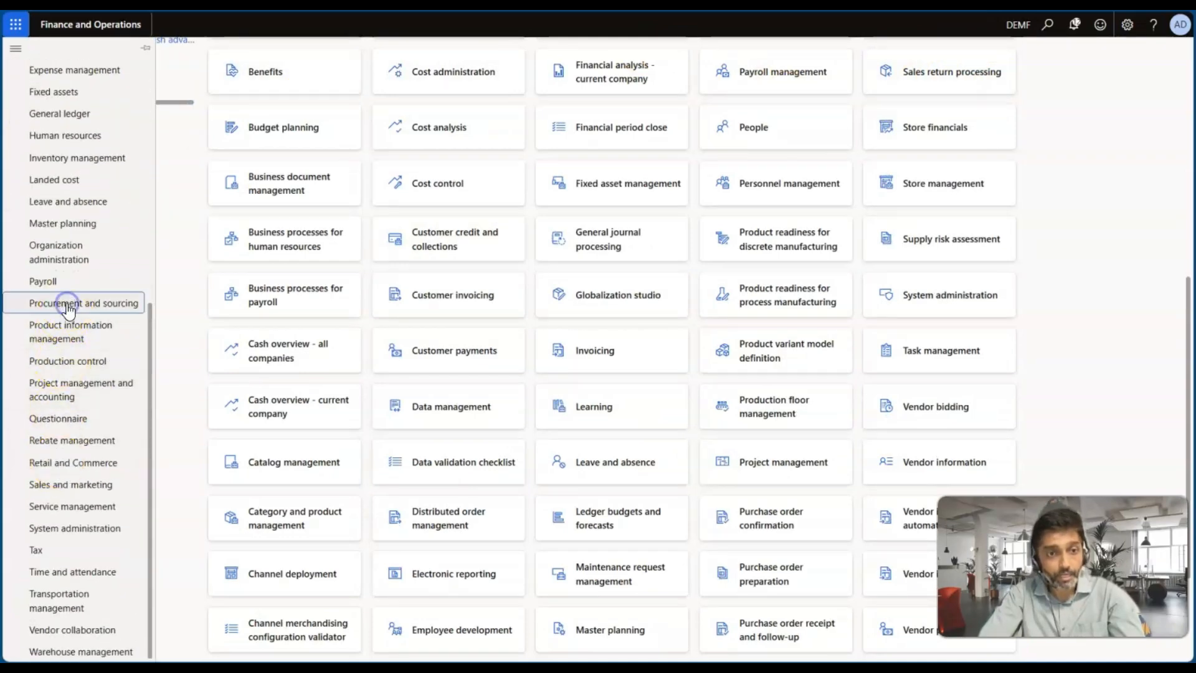
left_click(249, 133)
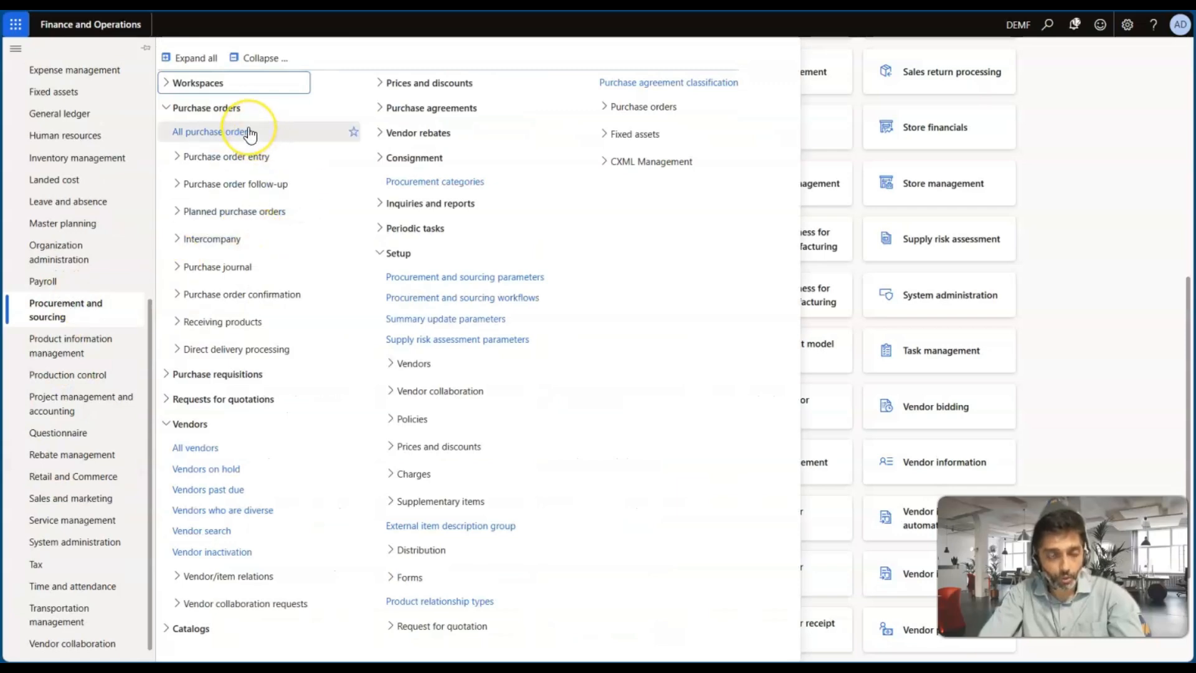
left_click(249, 133)
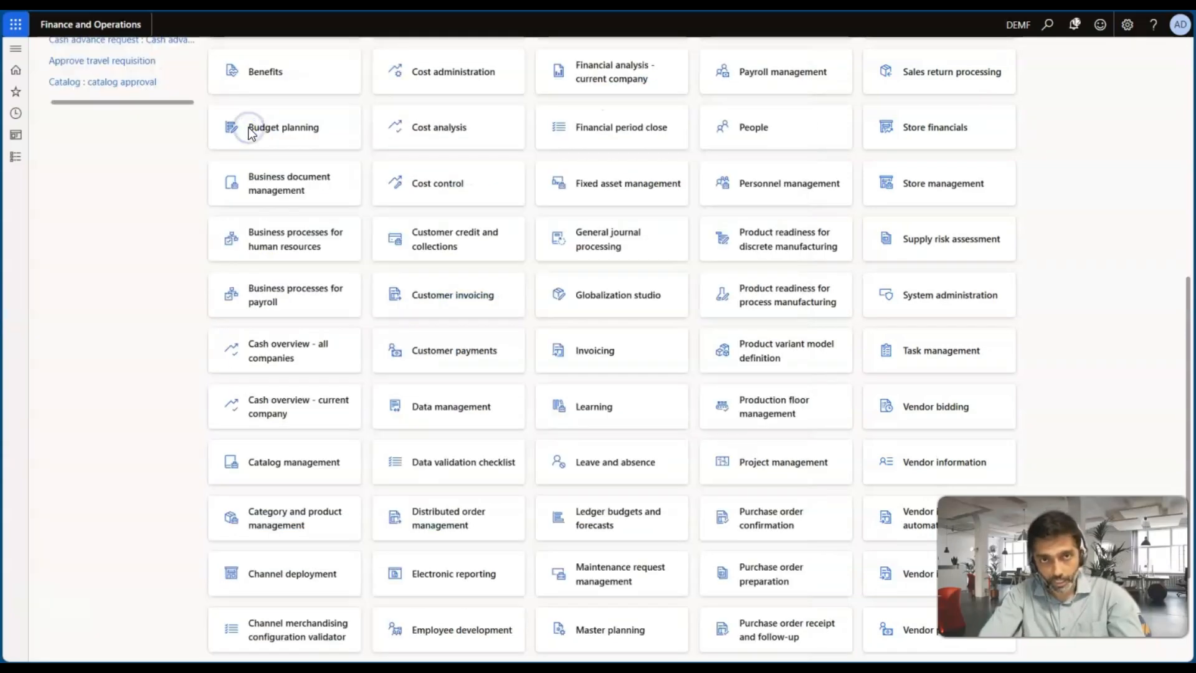
left_click(246, 258)
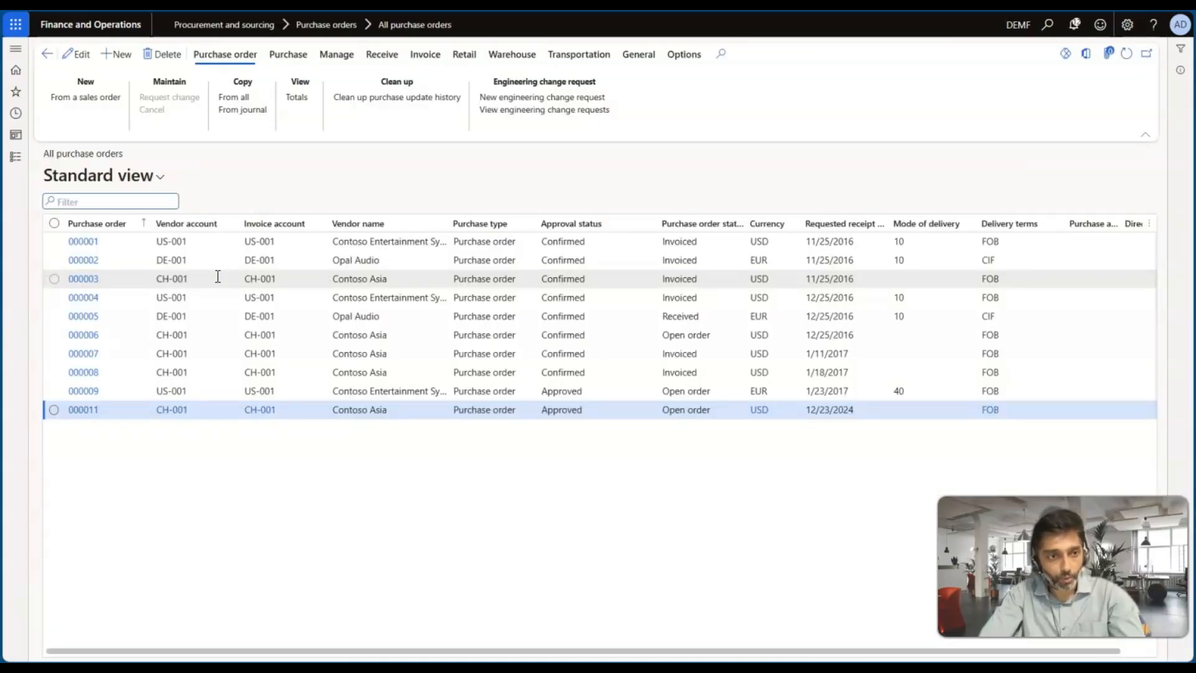
Step: Create a purchase order for the vendor Contoso Entertainment System, reviewing the chain slide and the order's intercompany setting before confirming
left_click(135, 57)
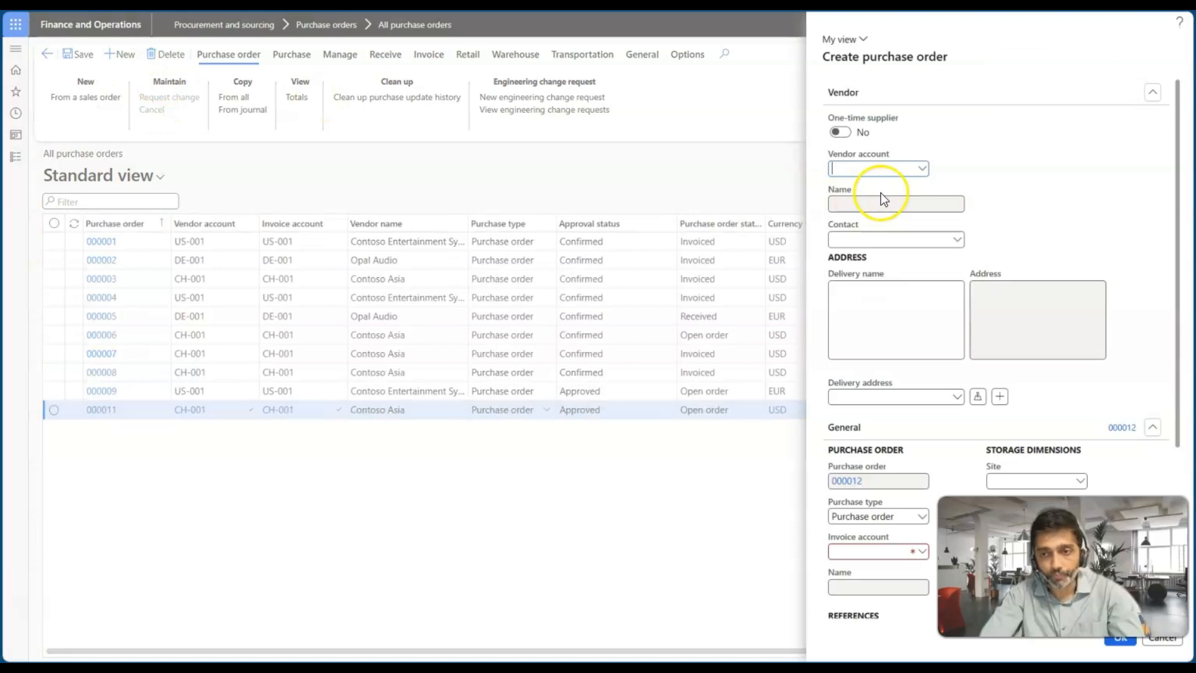
left_click(921, 169)
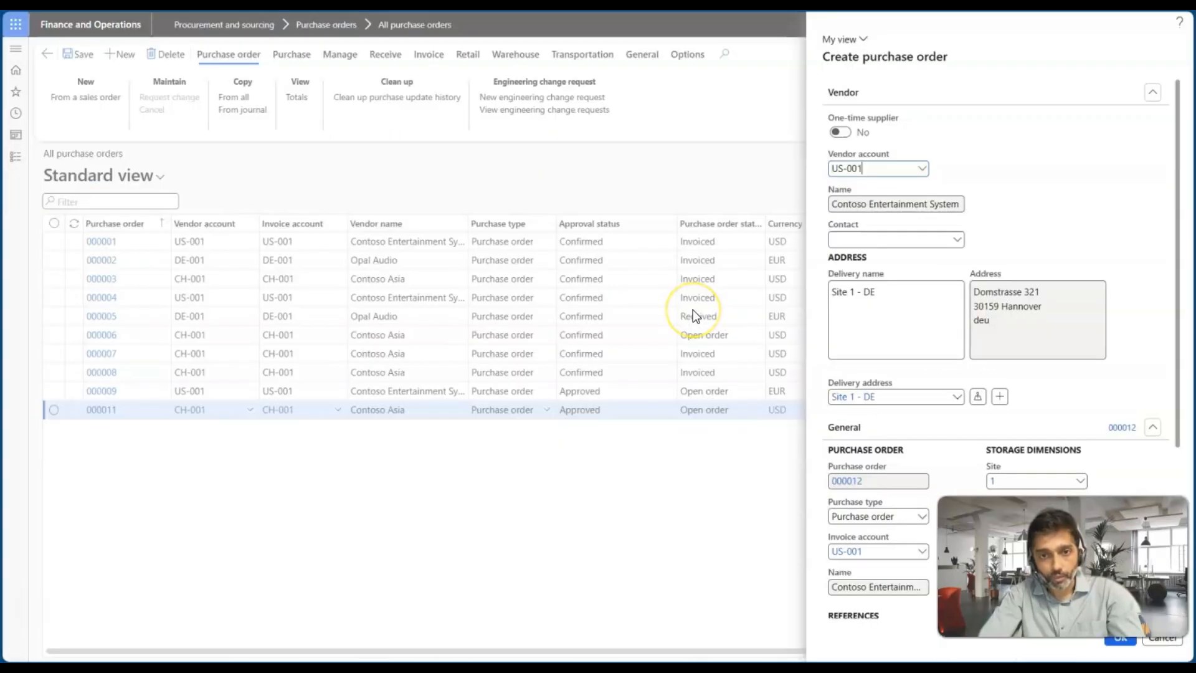
key("alt+Tab")
key("alt+Tab")
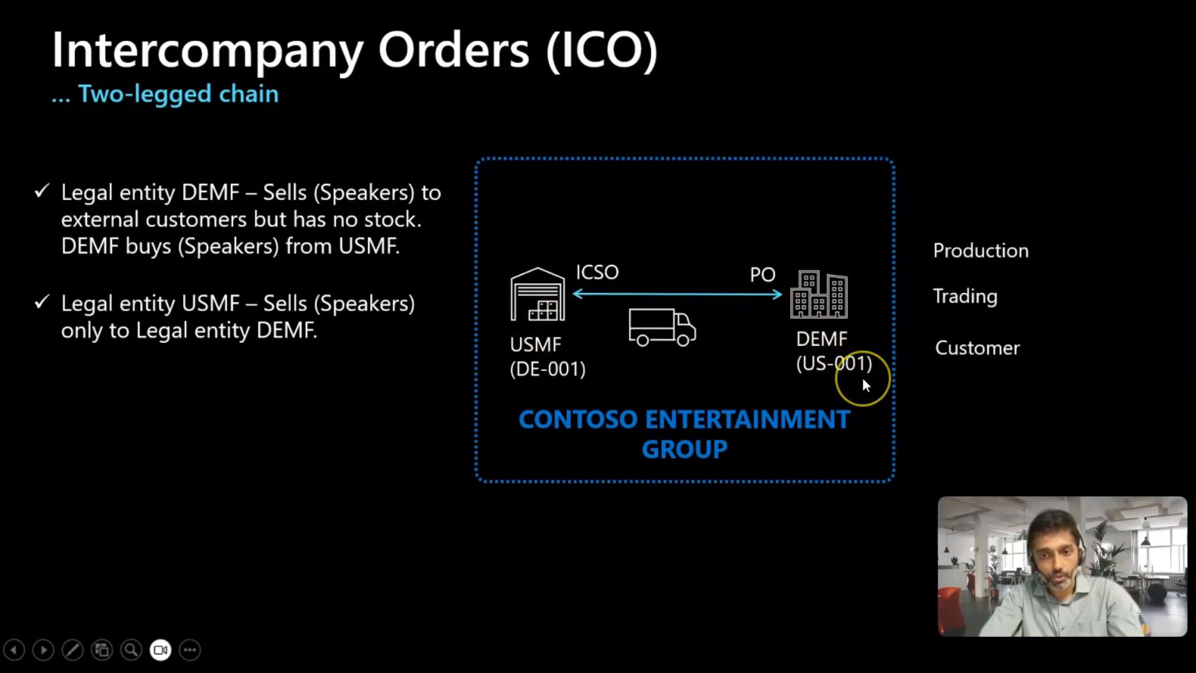
key("alt+Tab")
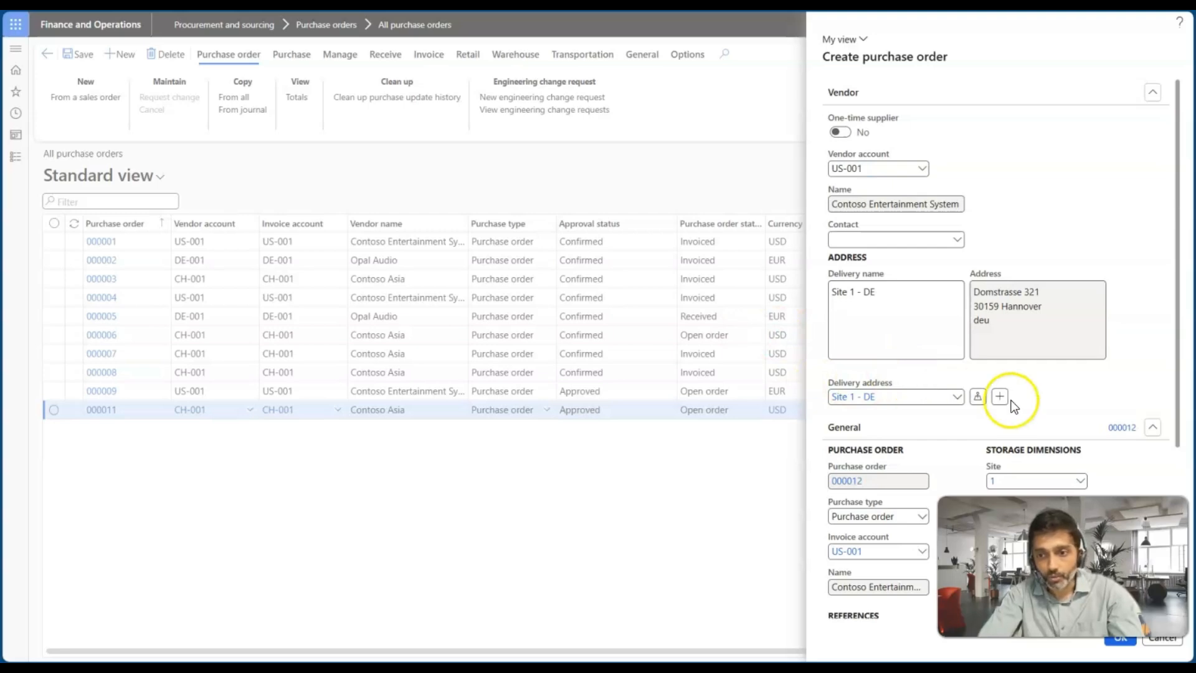
scroll(1009, 402, "down", 4)
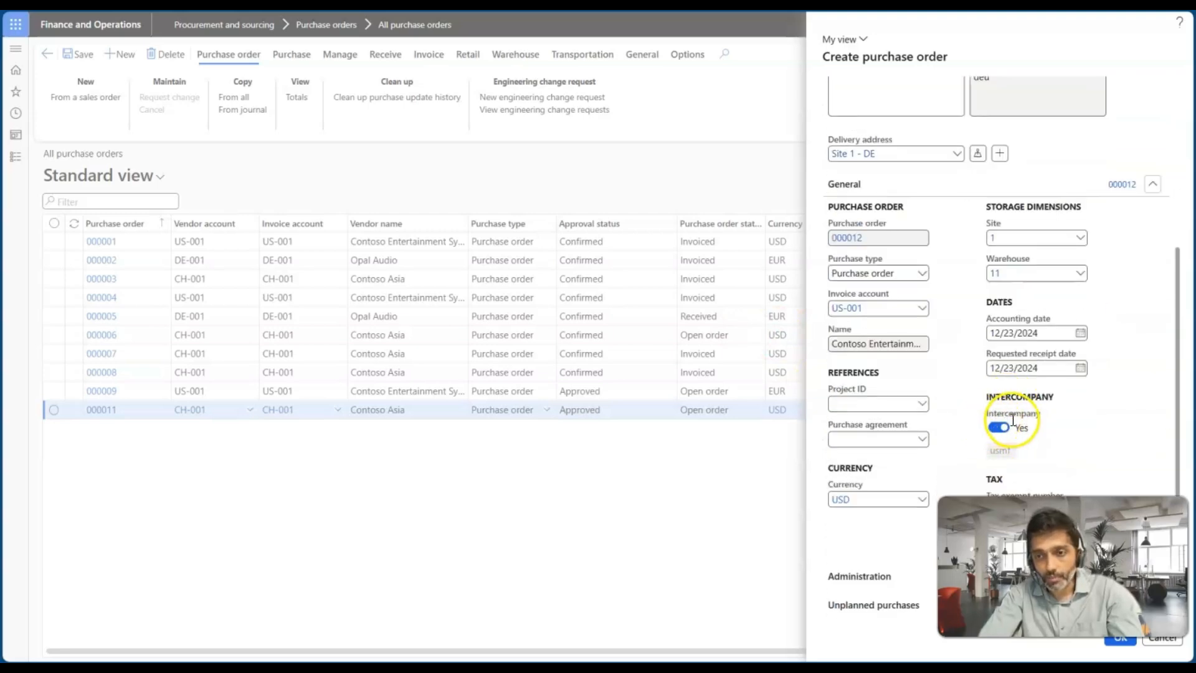
scroll(948, 339, "up", 5)
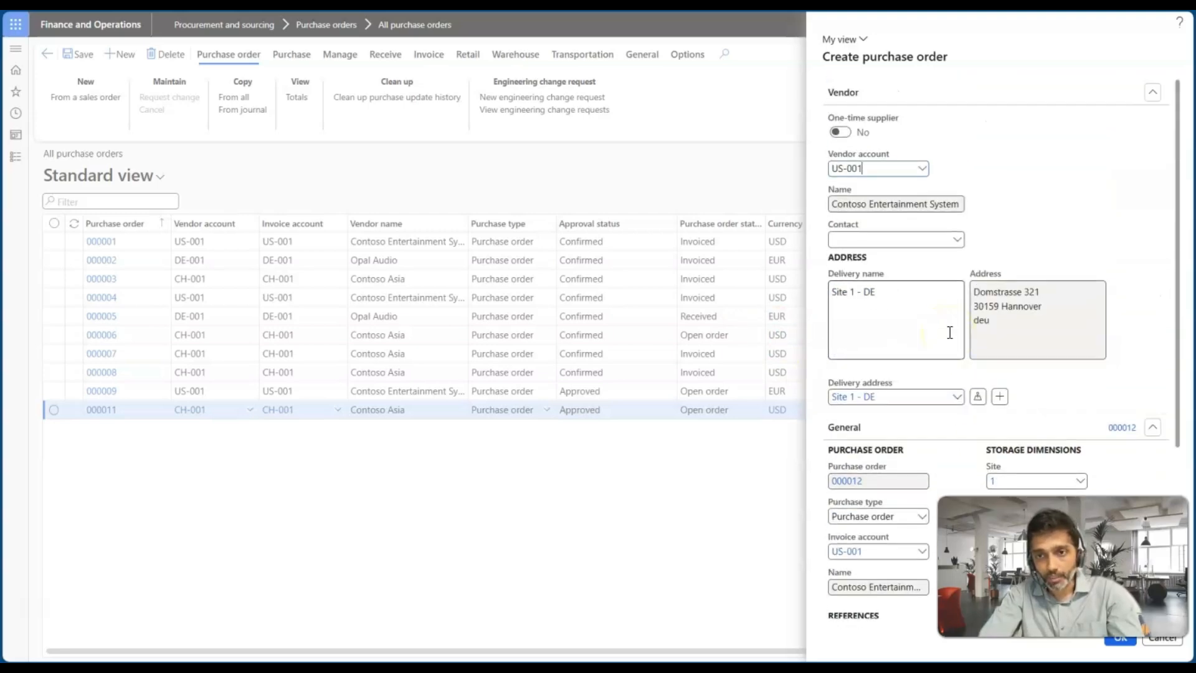
left_click(1127, 648)
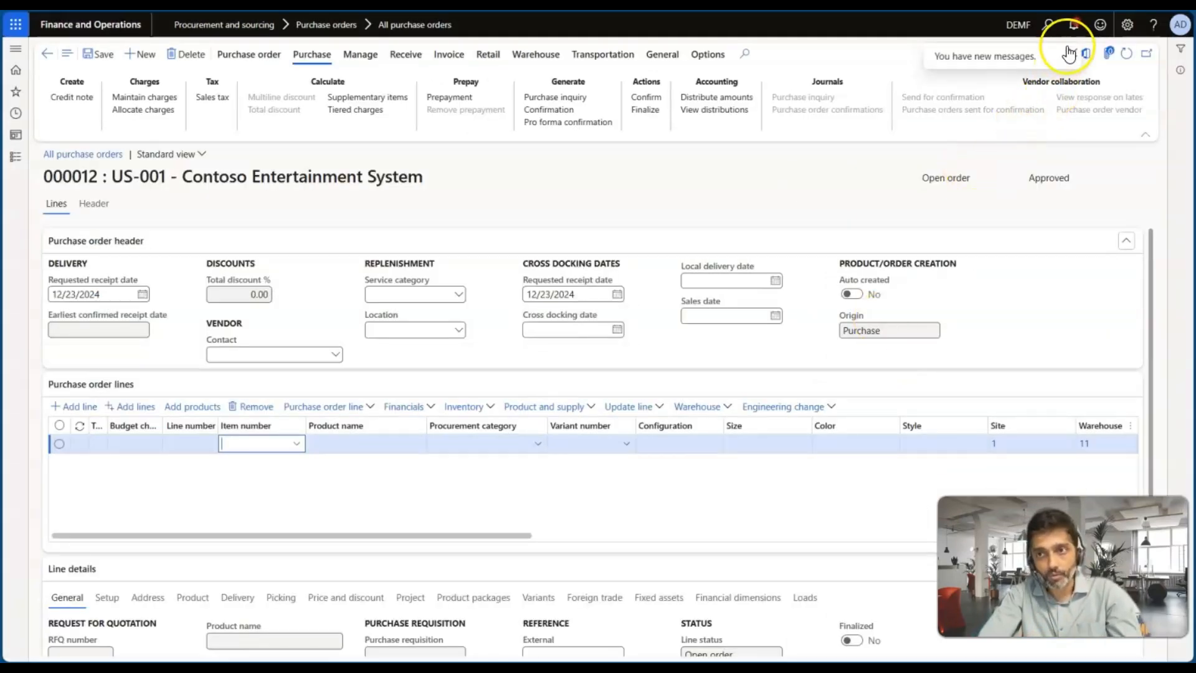
Step: Read the notification about the intercompany sales order in the Action center, and return to the purchase order
left_click(1074, 25)
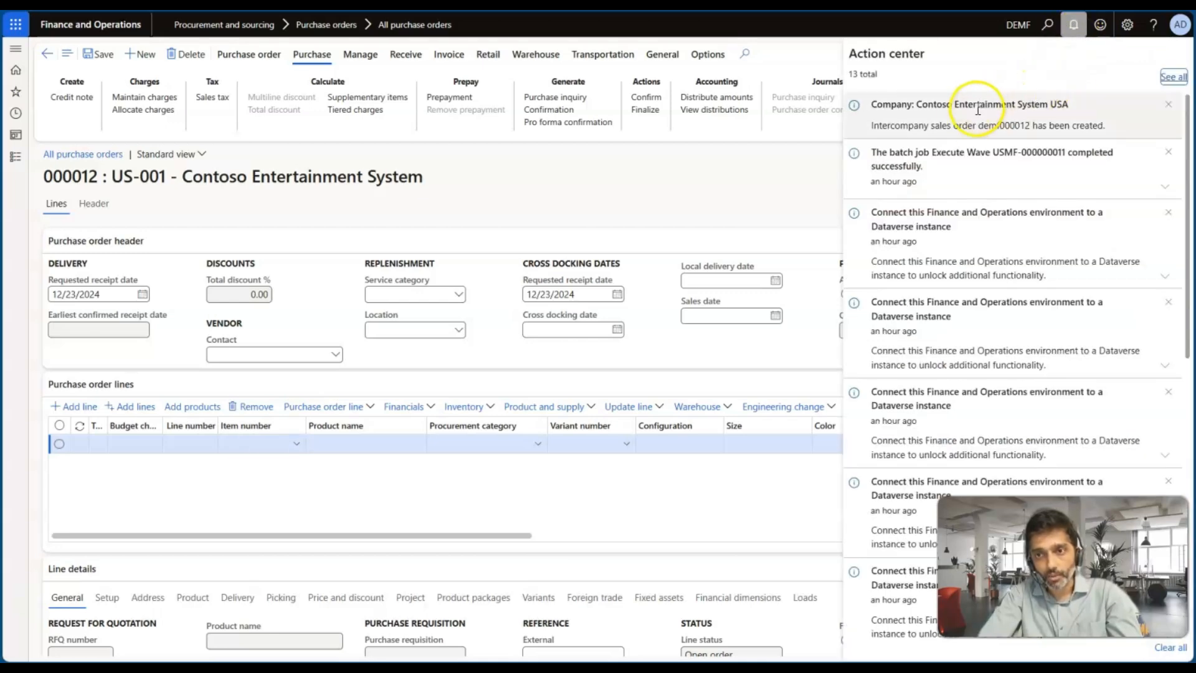
left_click_drag(890, 126, 1105, 132)
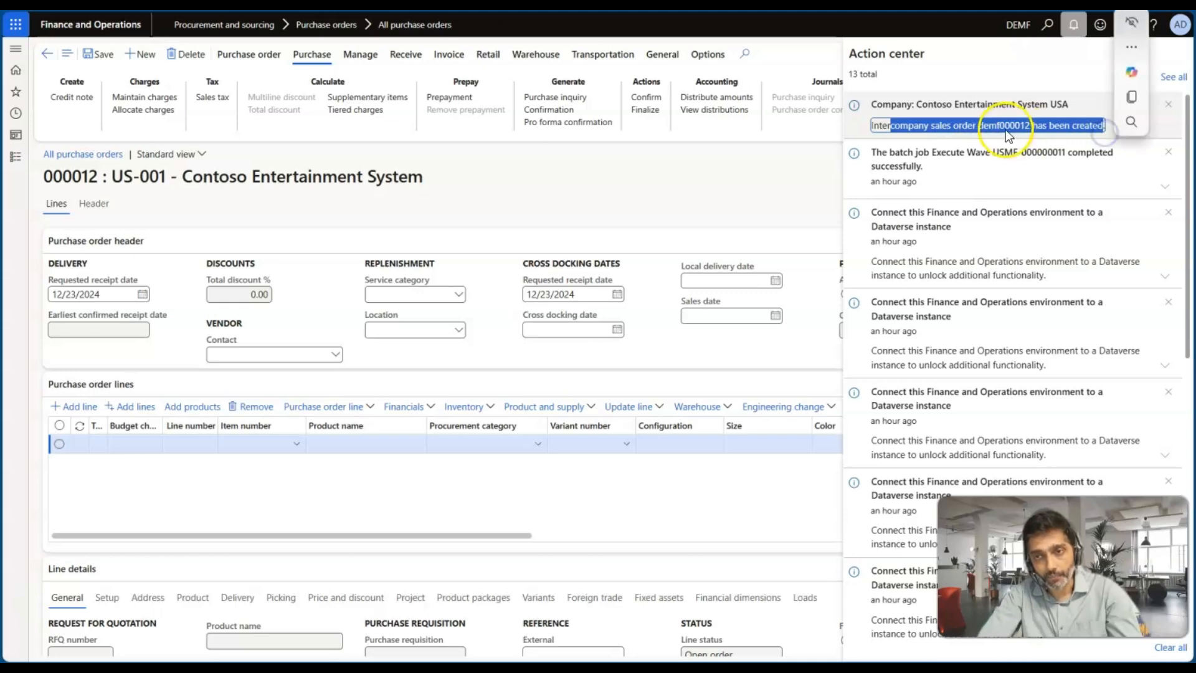
left_click(980, 127)
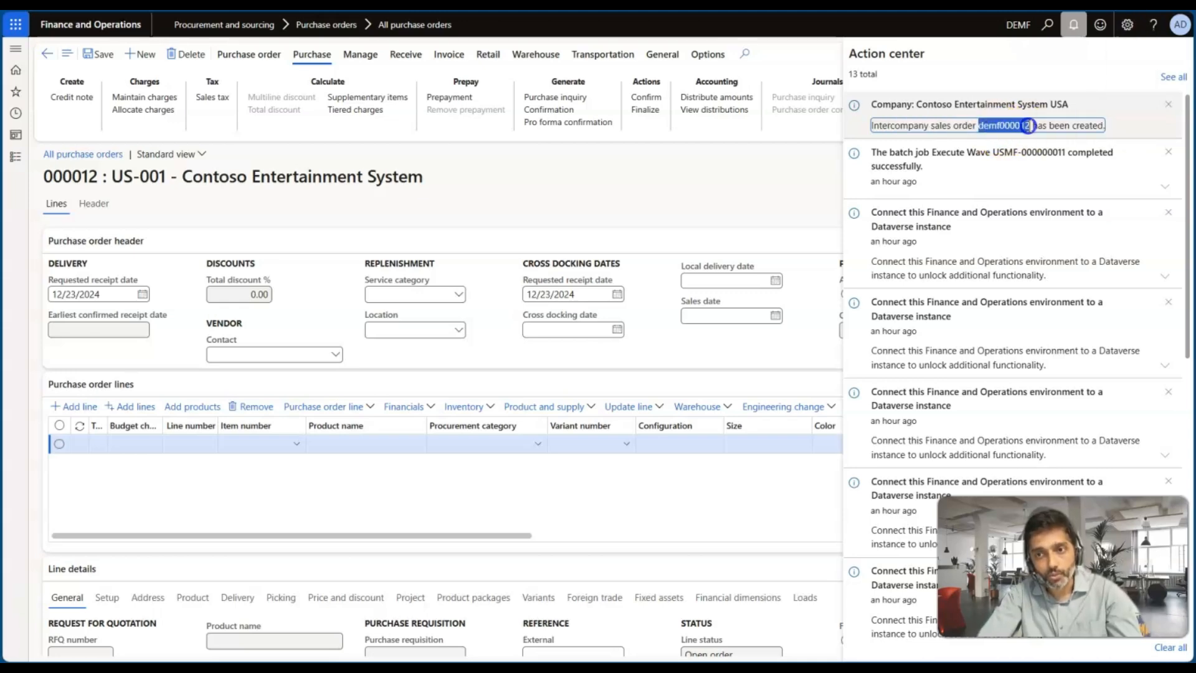
left_click_drag(1028, 126, 1028, 130)
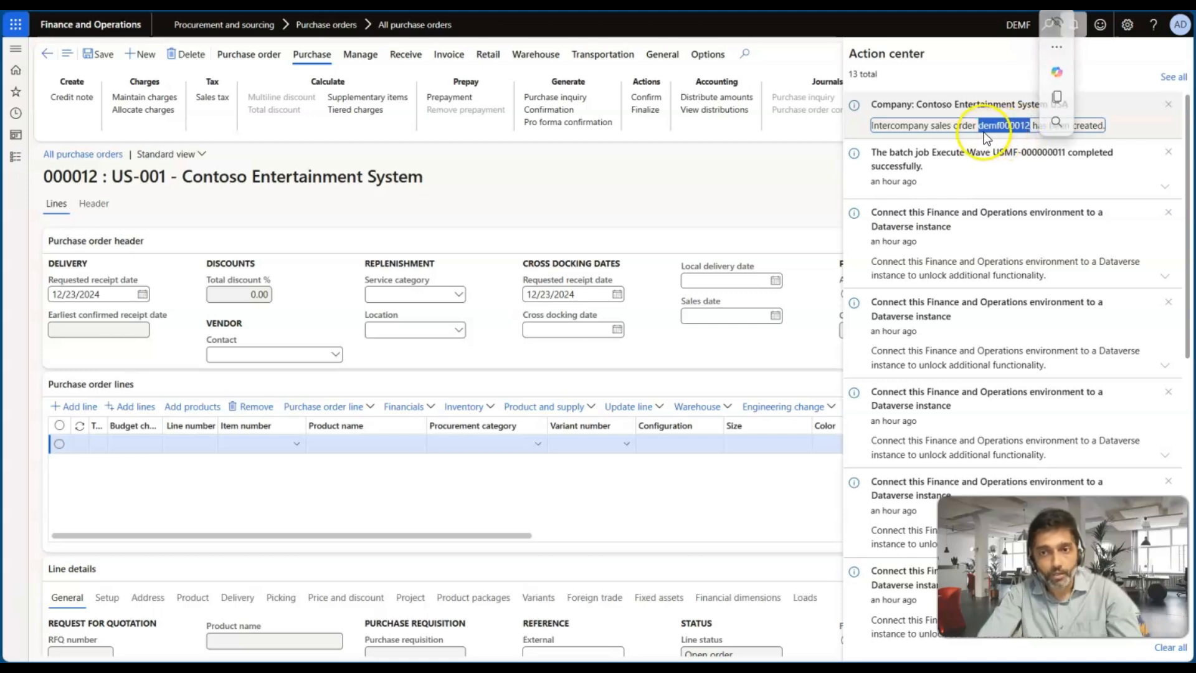
left_click(803, 179)
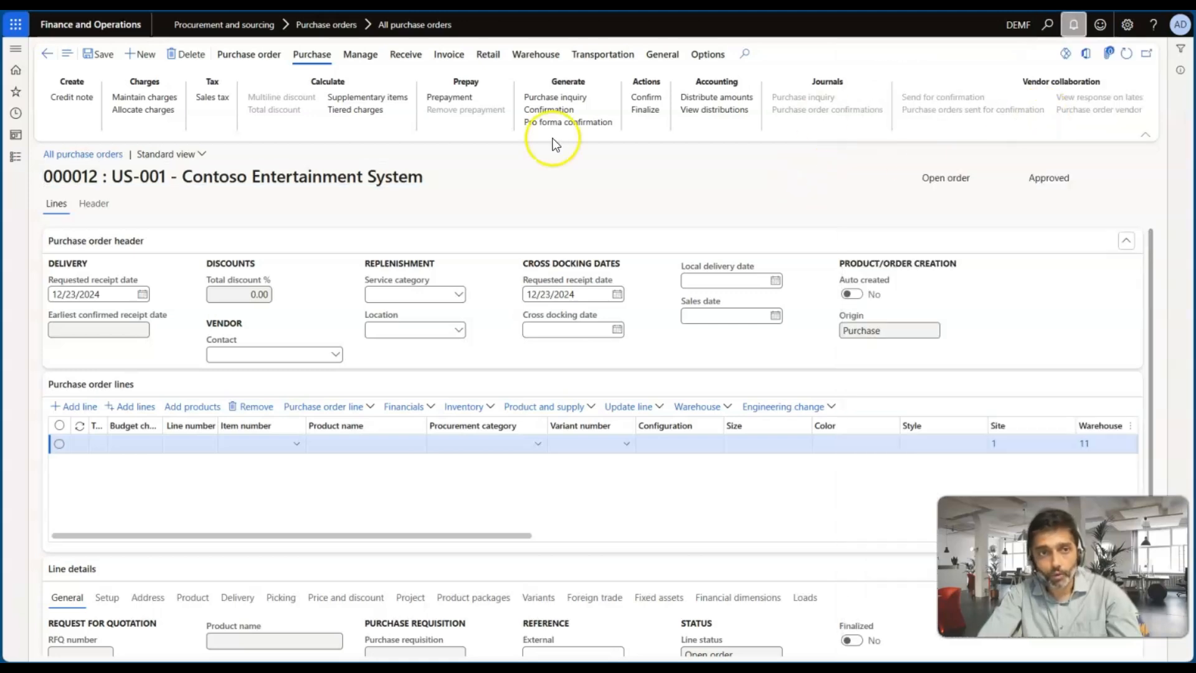
Step: Switch to the USMF company and look through the list of all vendors in Accounts payable
left_click(240, 24)
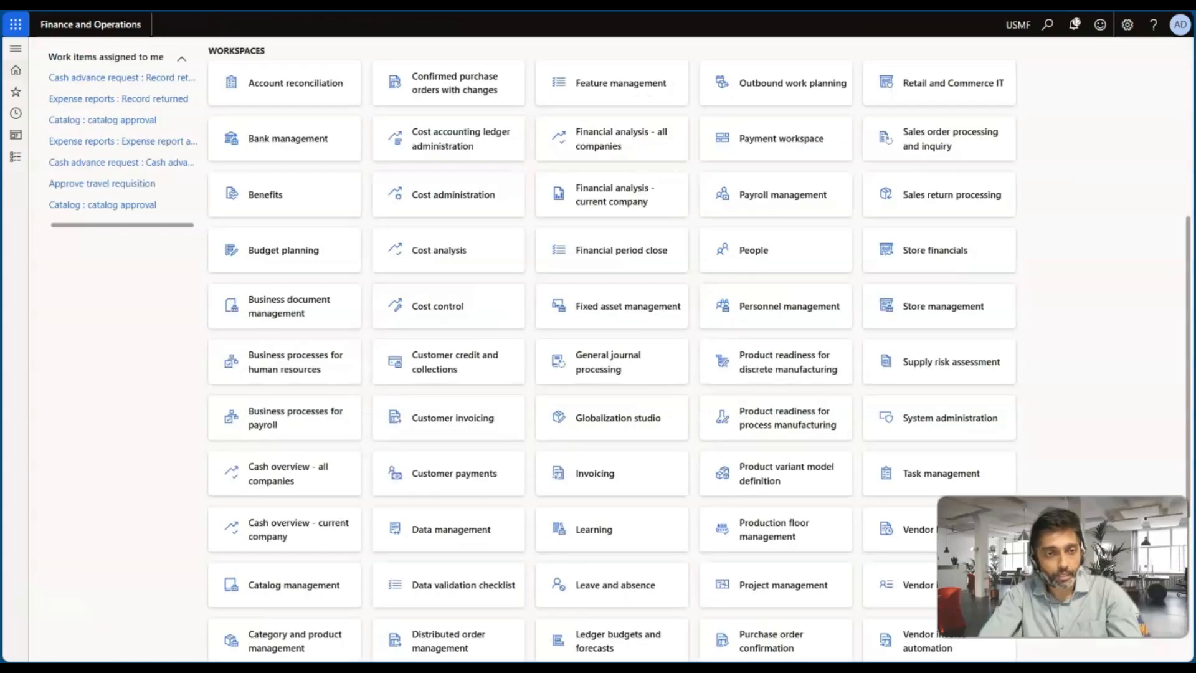
left_click(17, 161)
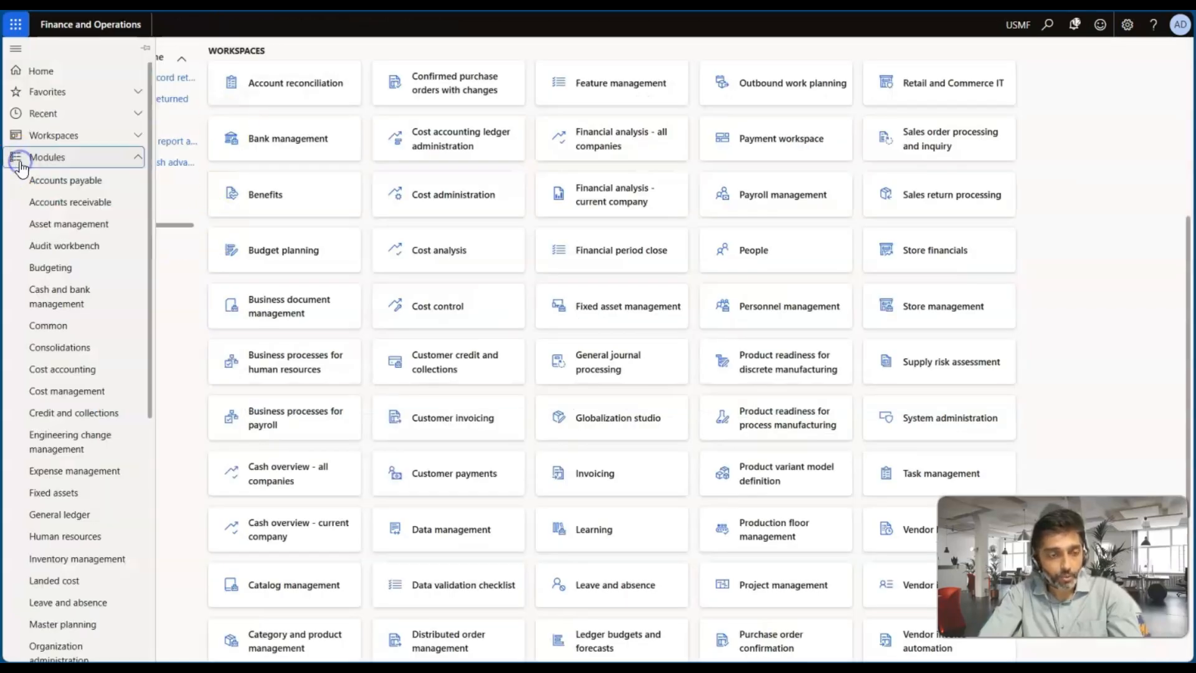
scroll(78, 321, "down", 4)
scroll(79, 329, "up", 2)
scroll(79, 330, "down", 3)
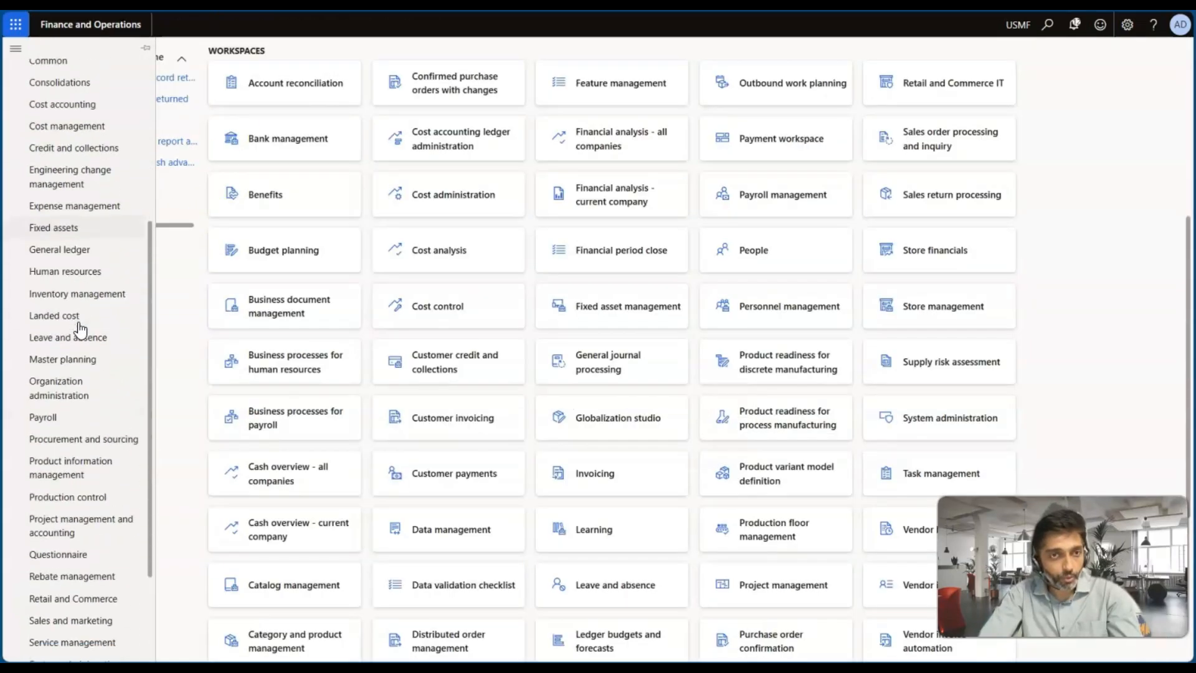
scroll(84, 399, "up", 4)
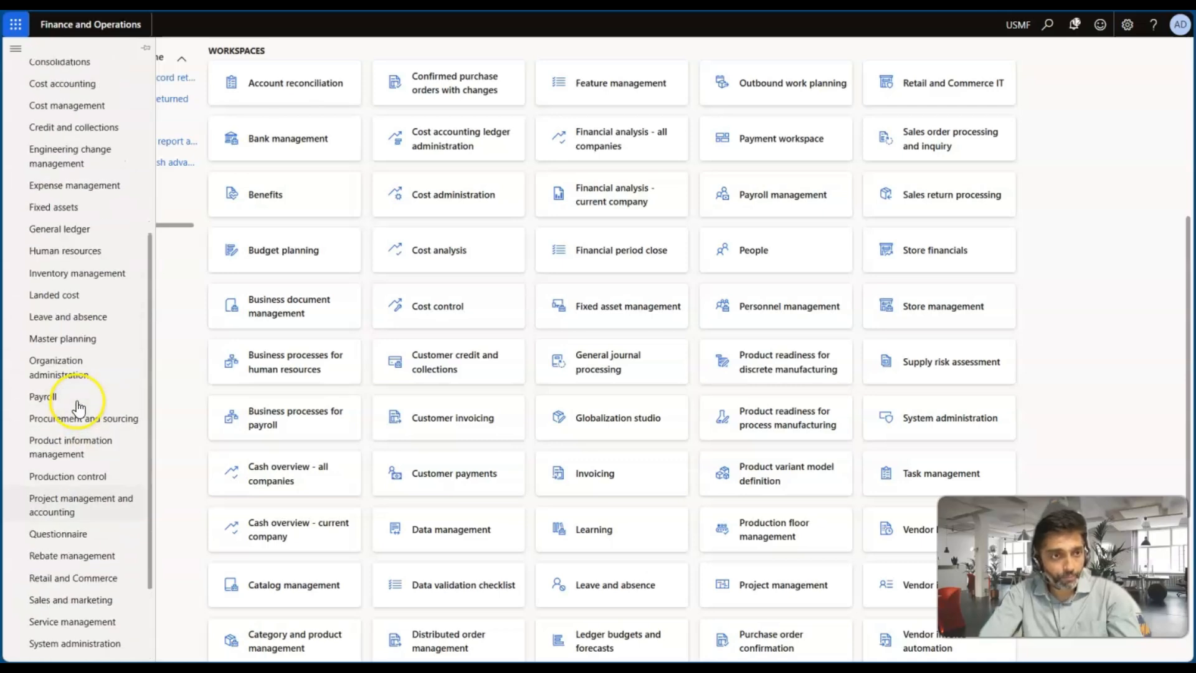
scroll(93, 208, "up", 3)
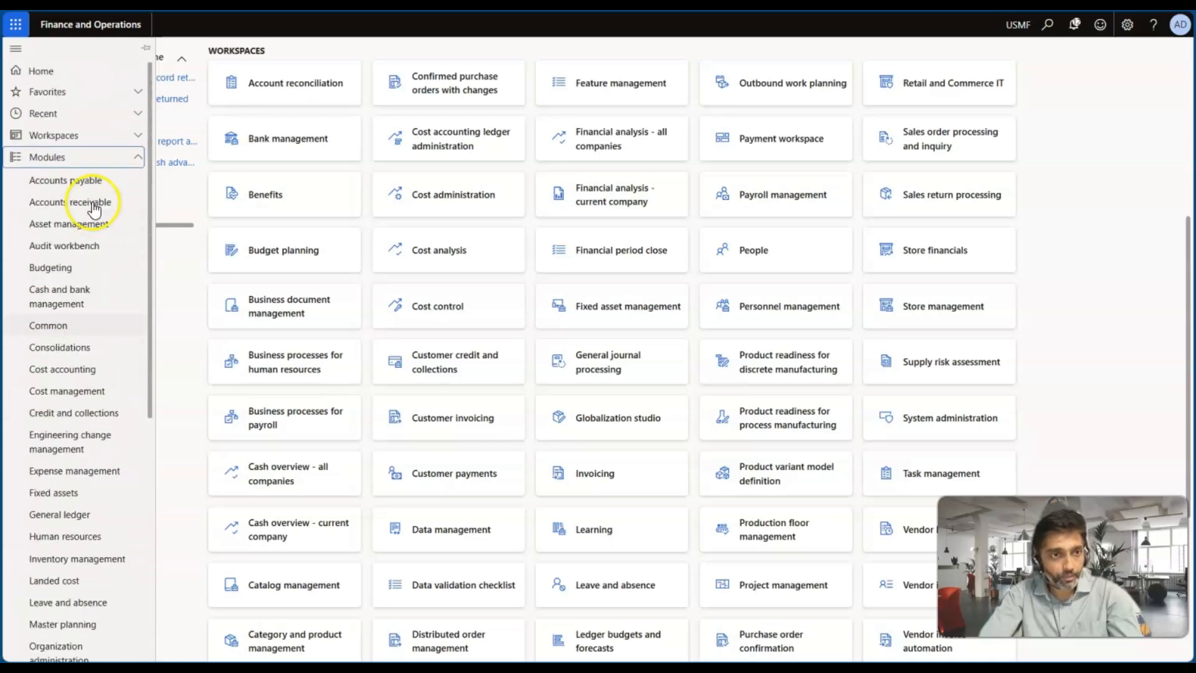
left_click(83, 180)
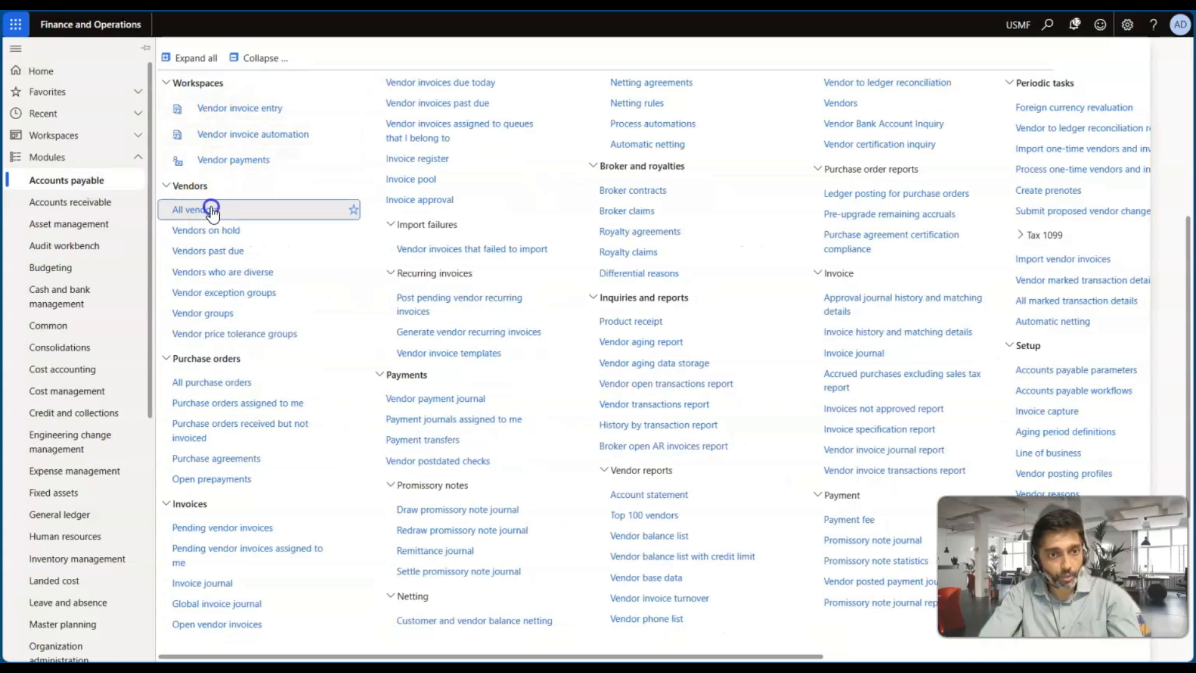
left_click(209, 209)
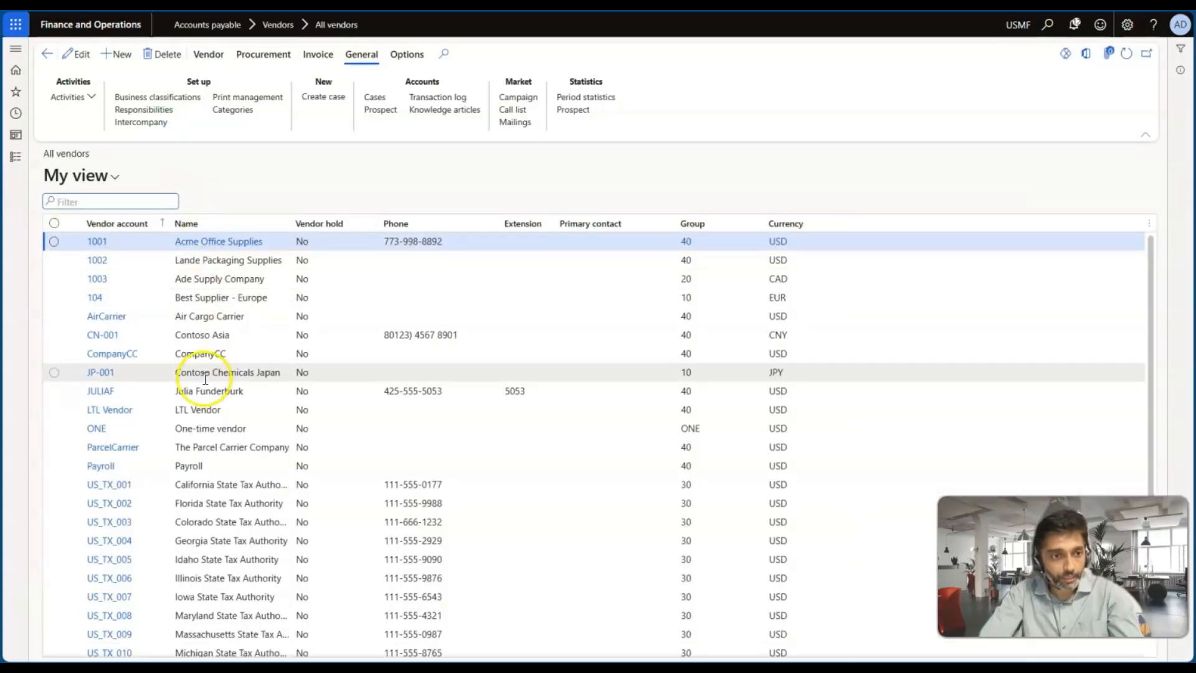
scroll(205, 364, "down", 4)
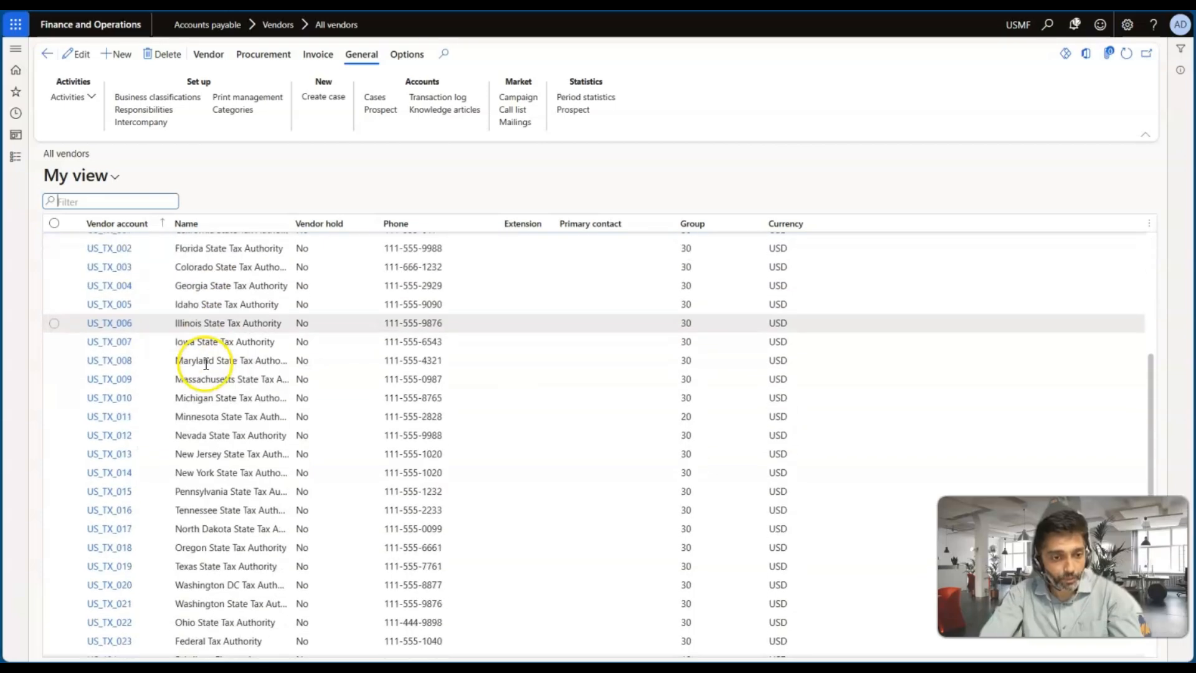
scroll(205, 364, "down", 4)
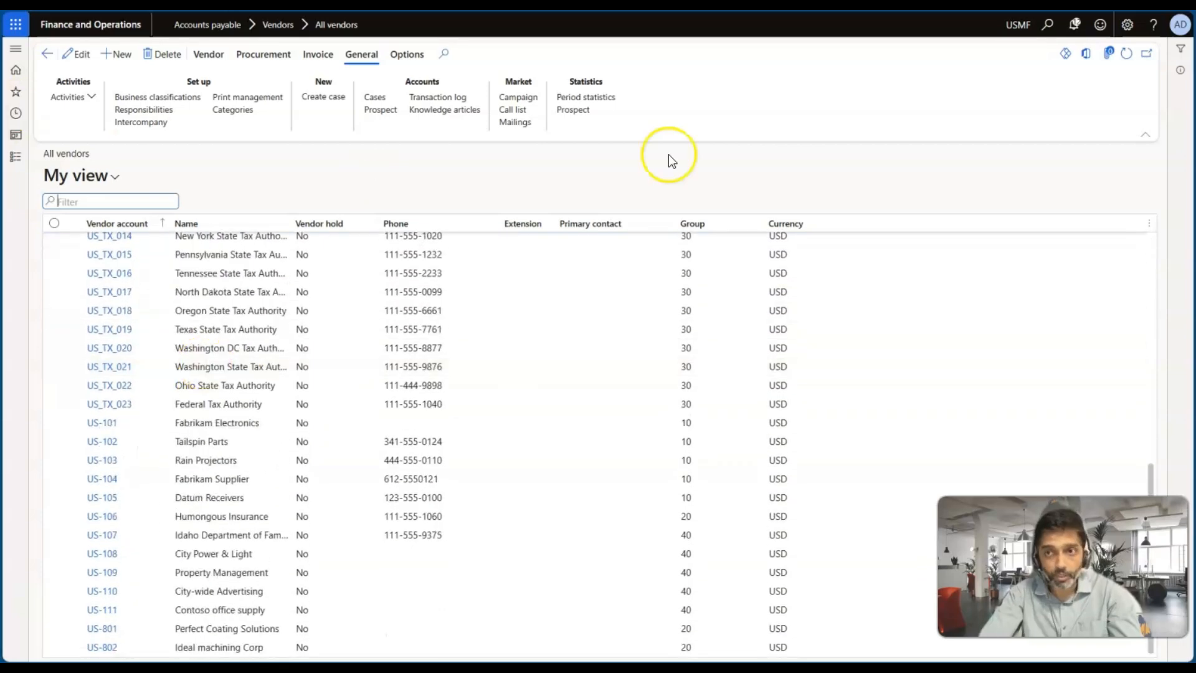
Step: Open the intercompany setup of the customer Contoso Europe from the list of all customers in Accounts receivable
left_click(17, 156)
left_click(89, 200)
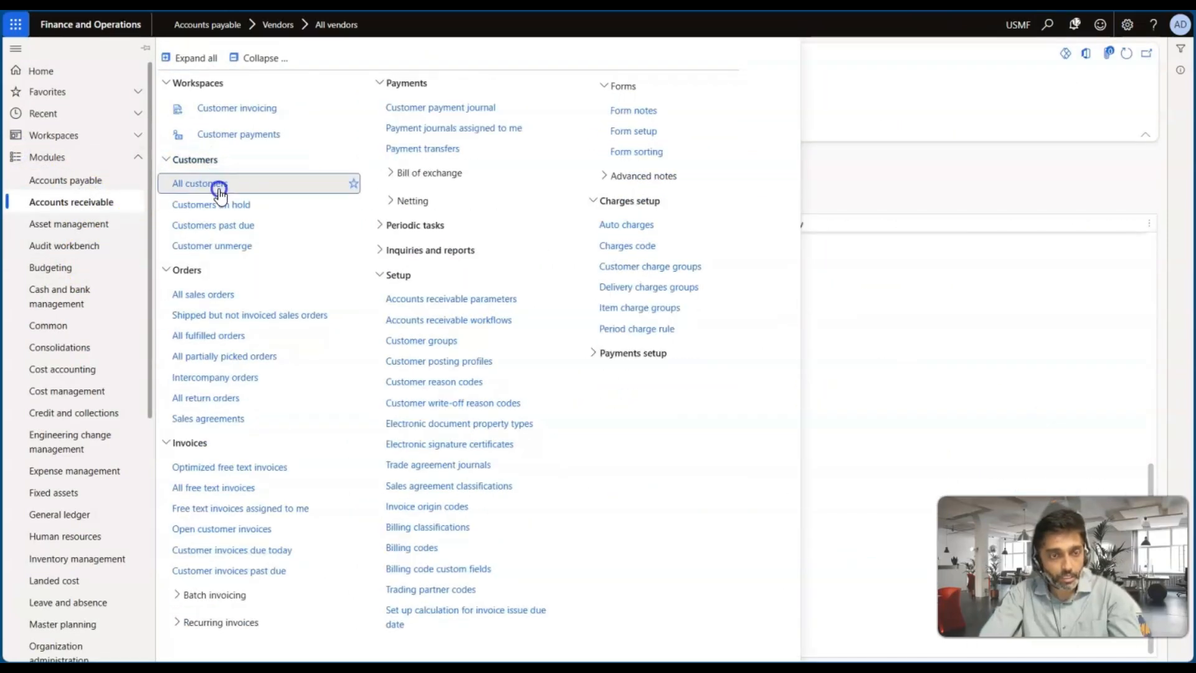
left_click(219, 191)
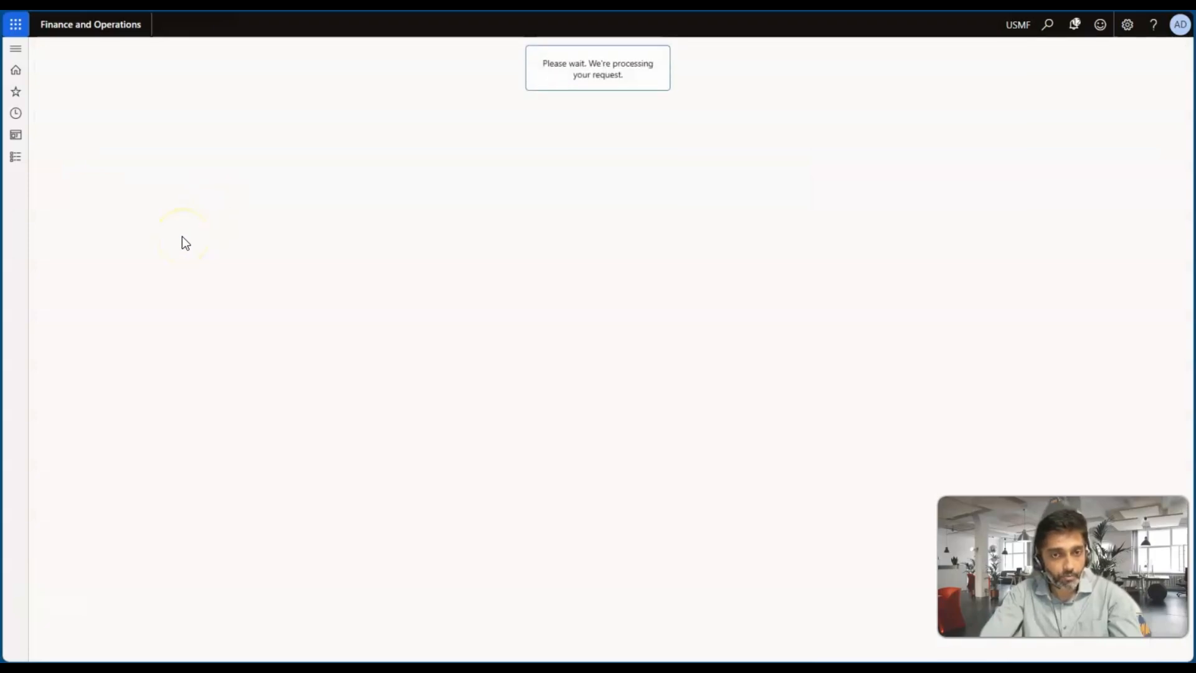
left_click(142, 246)
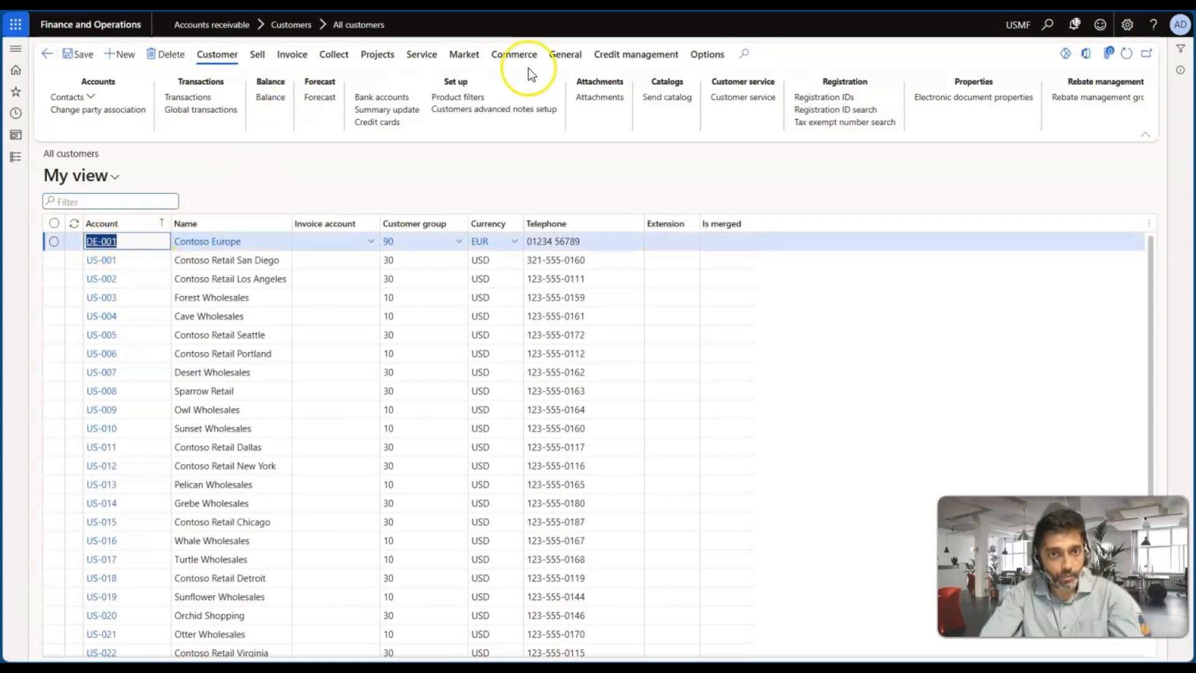
left_click(567, 54)
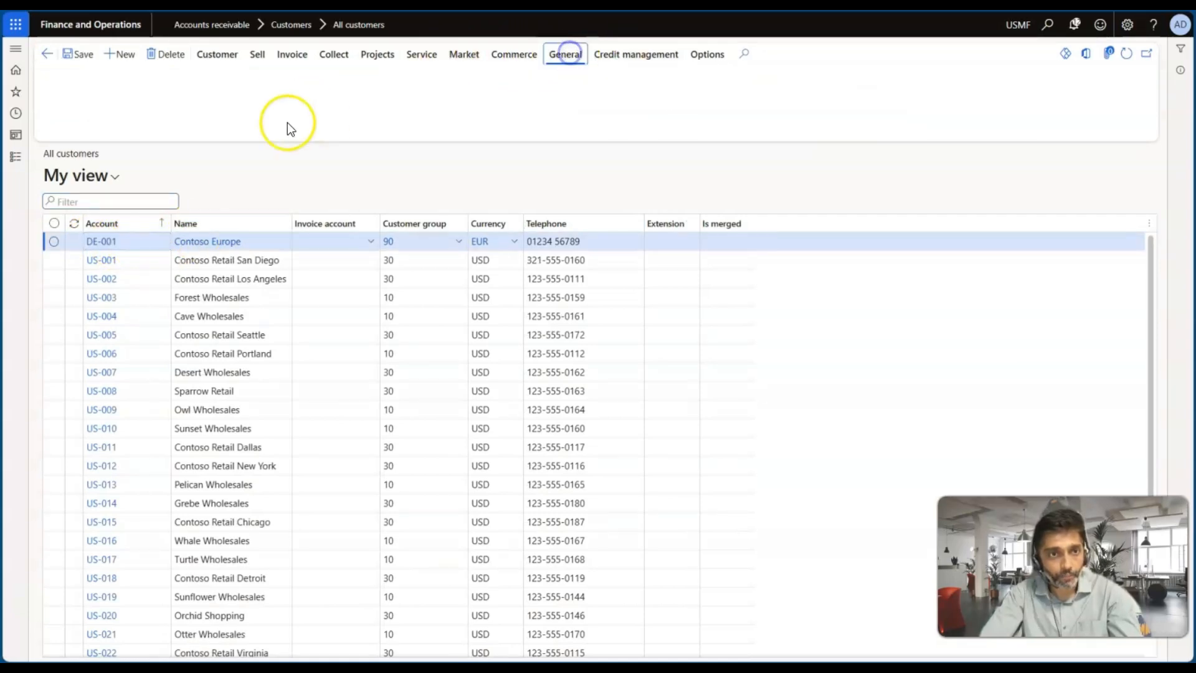
left_click(261, 125)
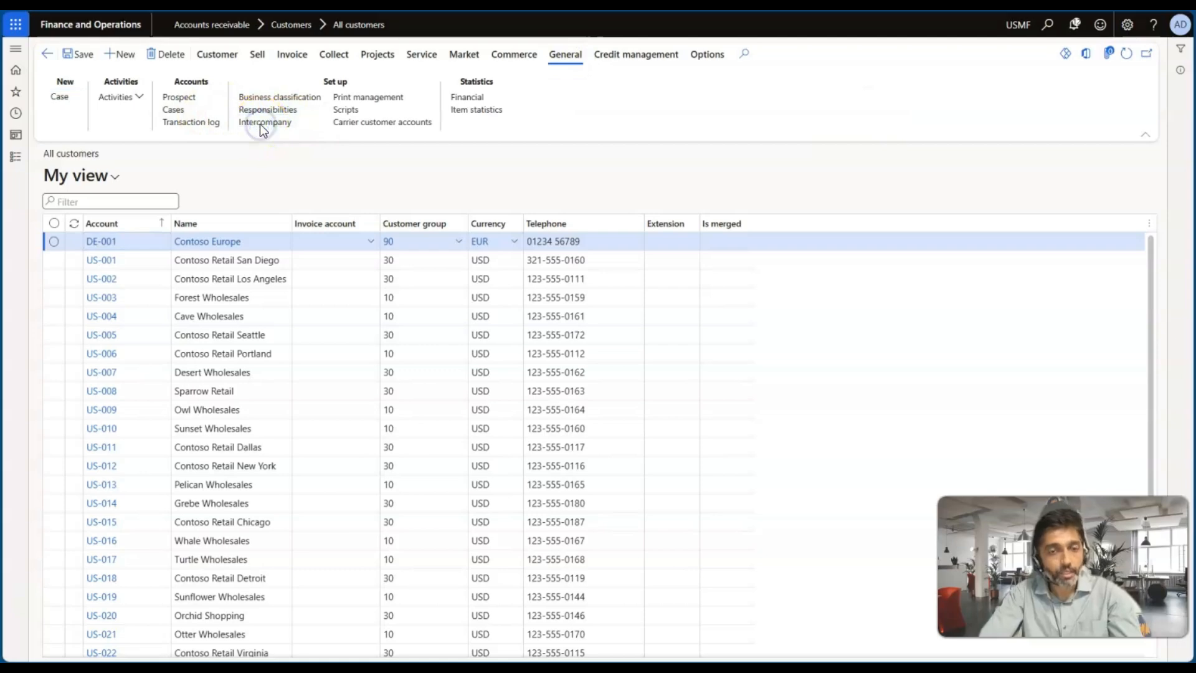
Step: Check Contoso Europe's sales order numbering policy against the intercompany sales order number in DEMF's Action center and the purchase order number
left_click(134, 251)
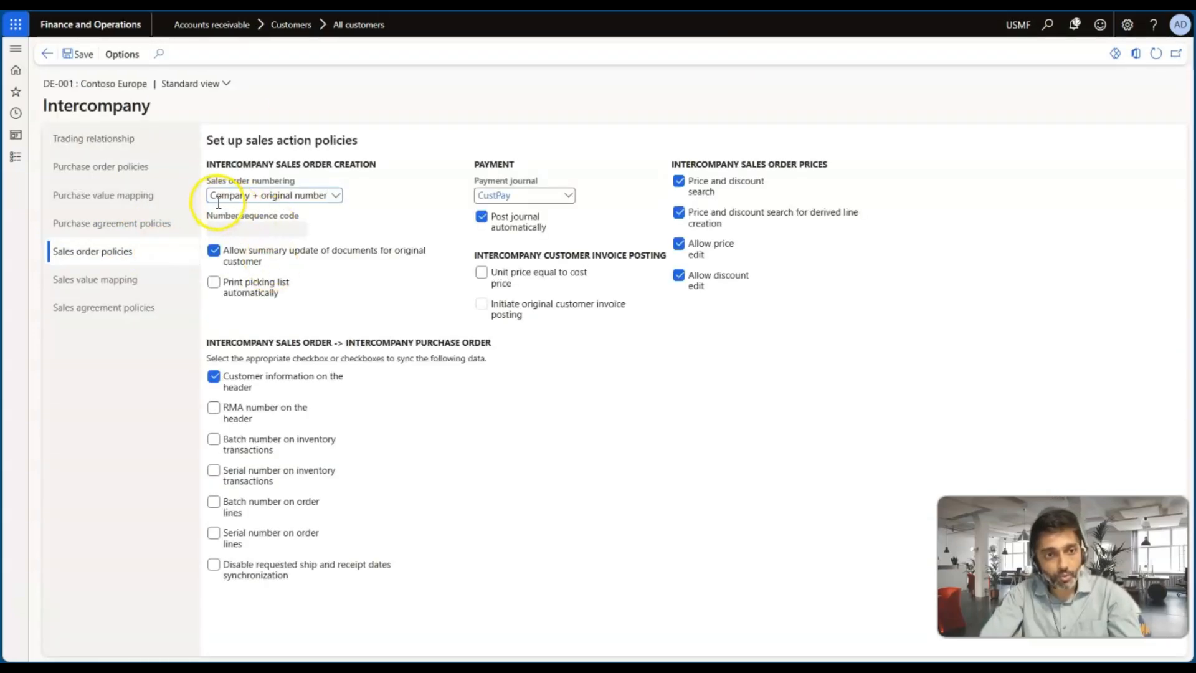
left_click(325, 195)
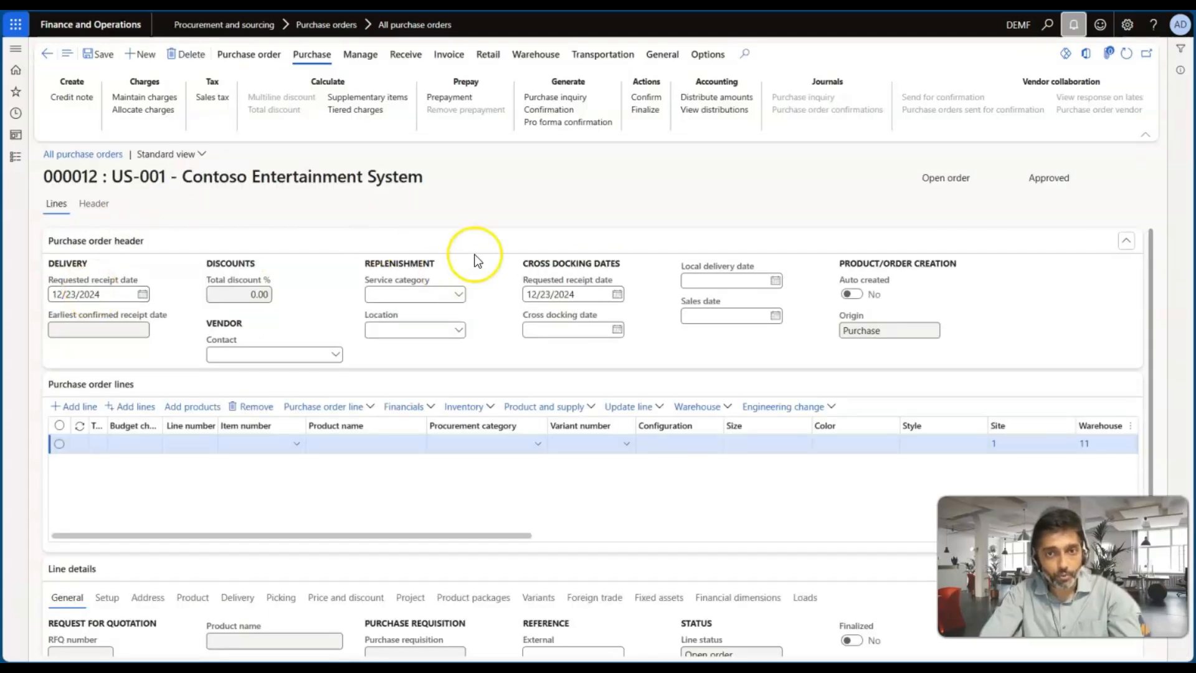
left_click(1076, 26)
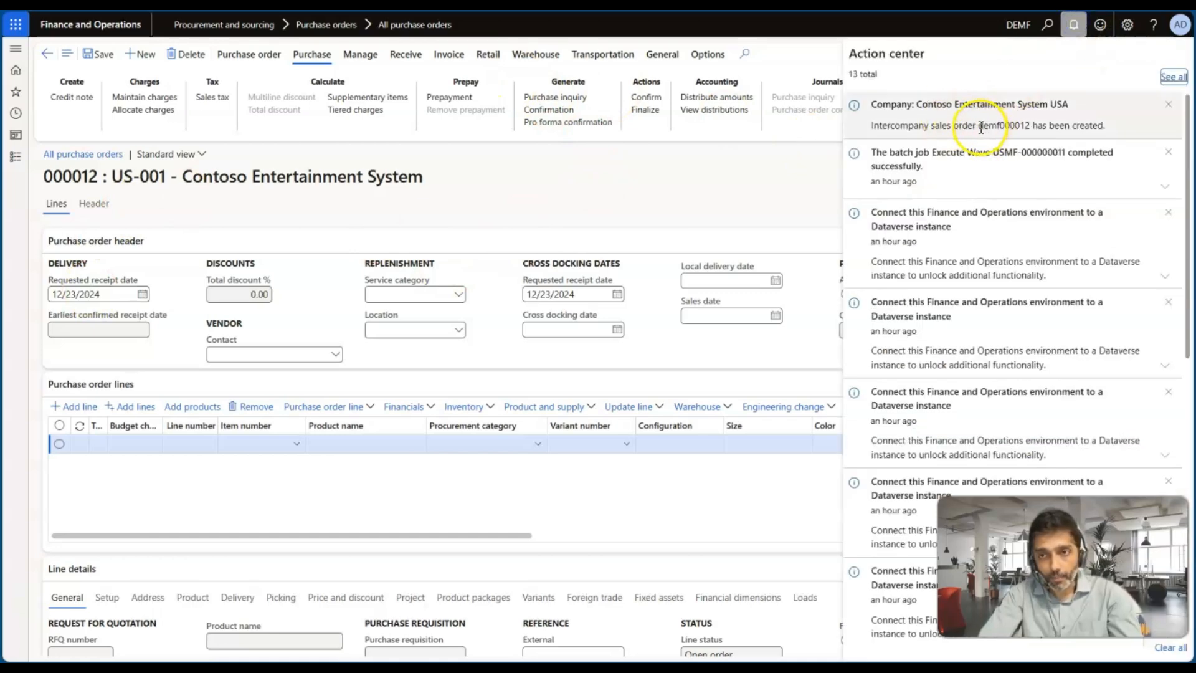
left_click_drag(978, 127, 1001, 126)
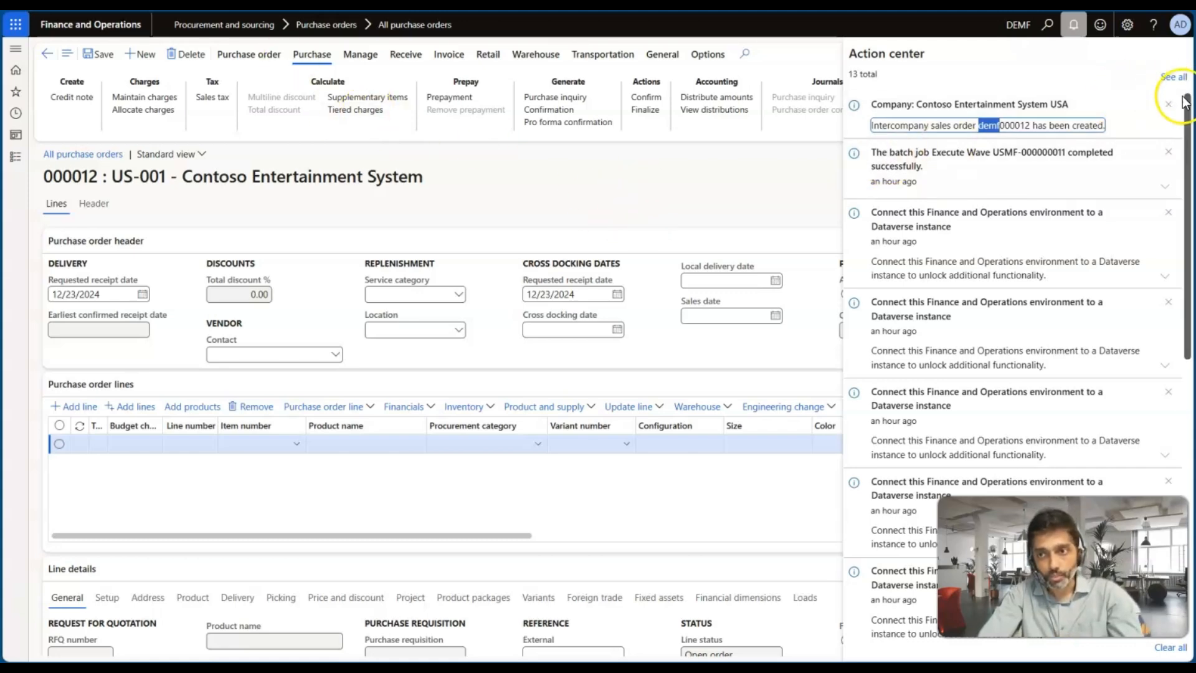
left_click(762, 189)
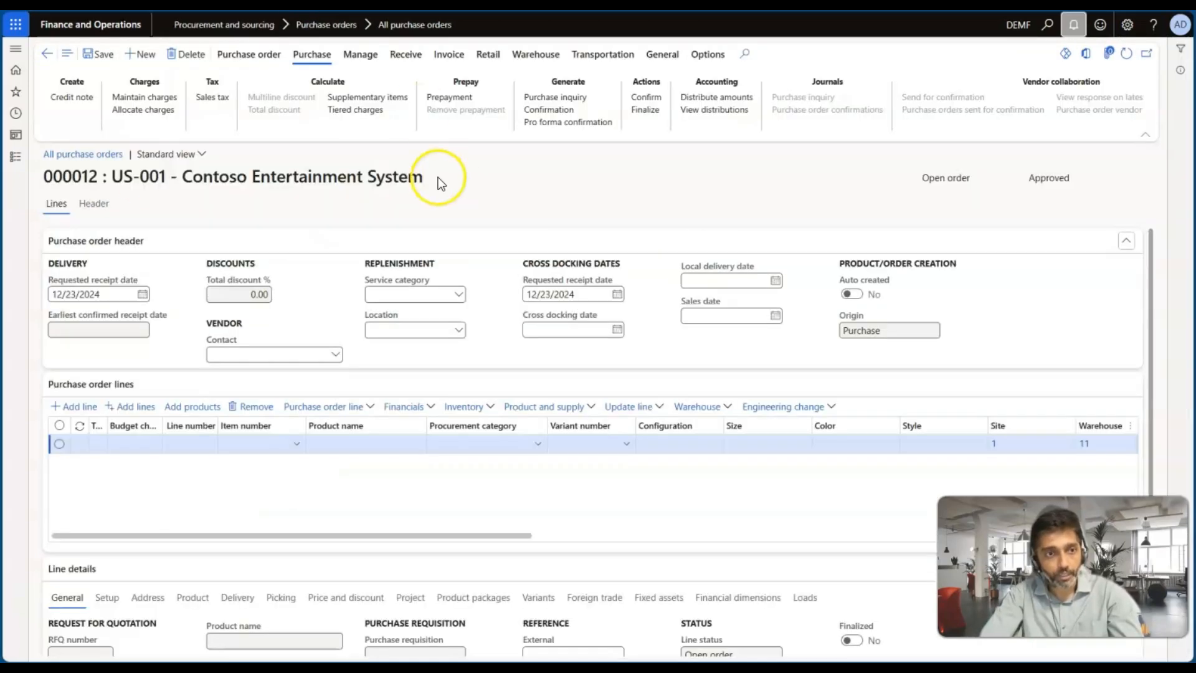
left_click(95, 180)
double_click(95, 180)
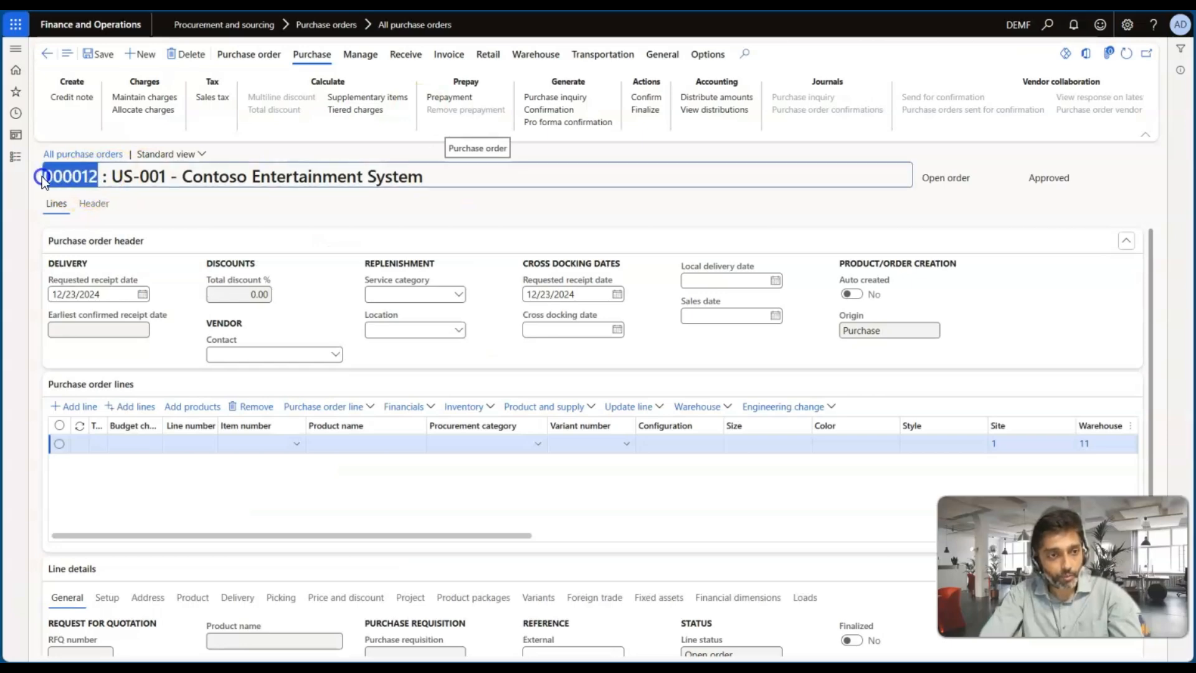
left_click(373, 184)
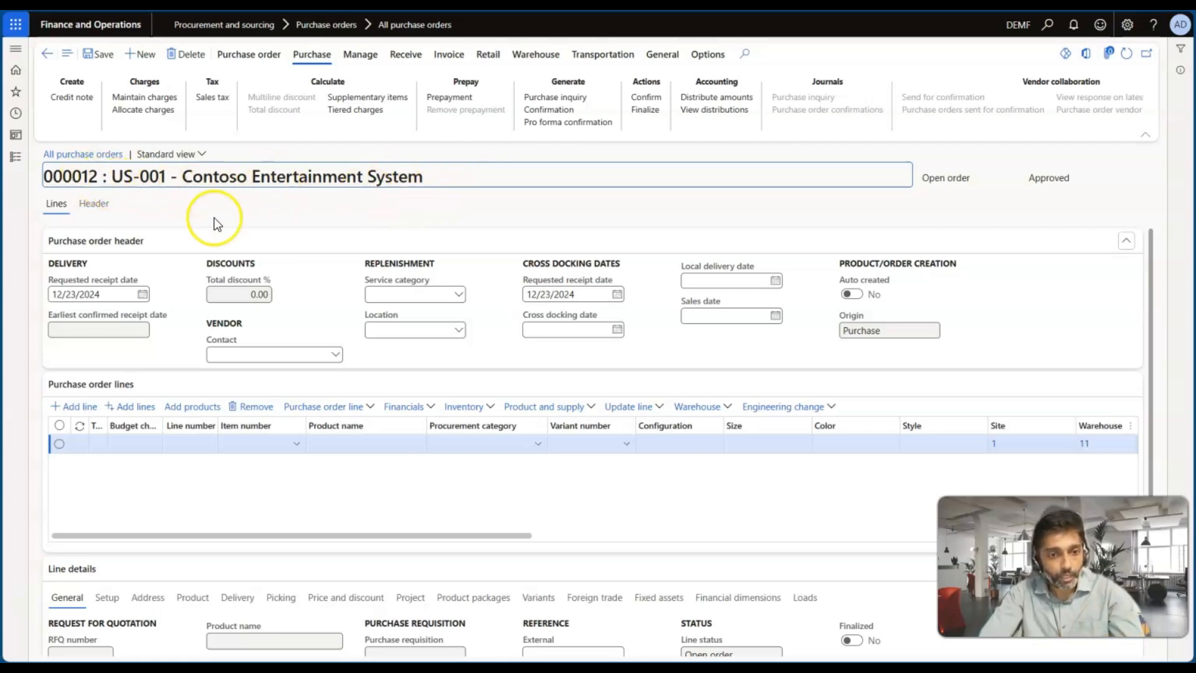
Step: Choose item D0001 (MidRangeSpeaker) for the purchase order line and check the line's quantity, unit price and net amount
left_click(293, 446)
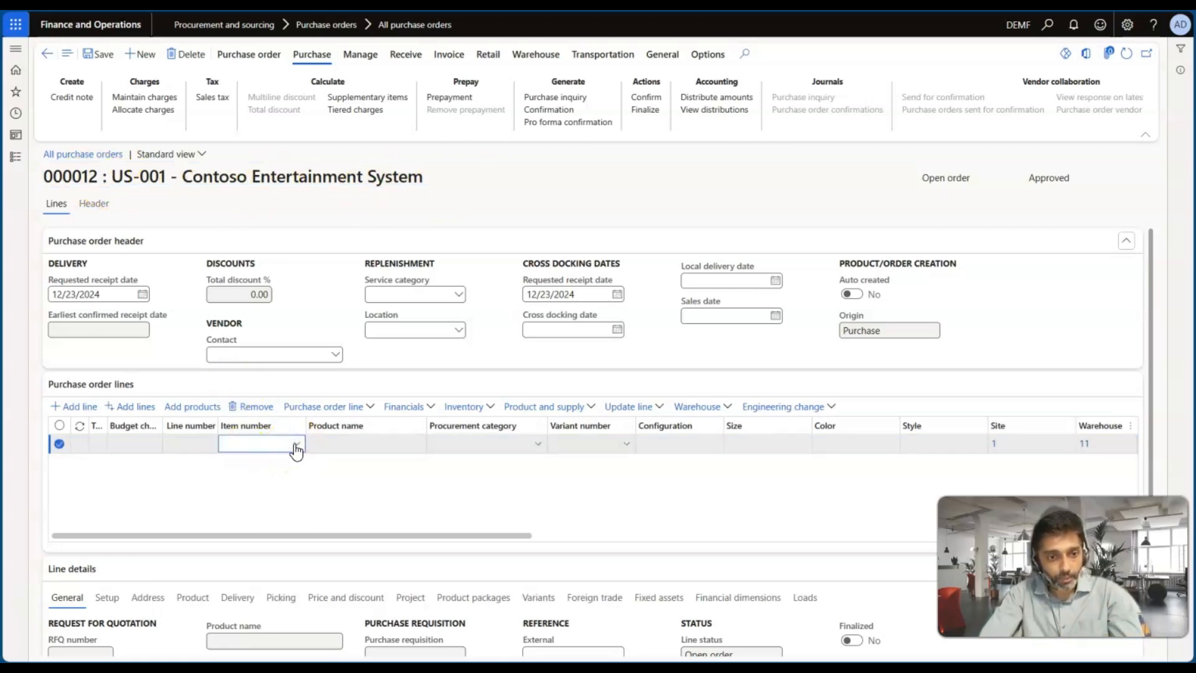
left_click(296, 444)
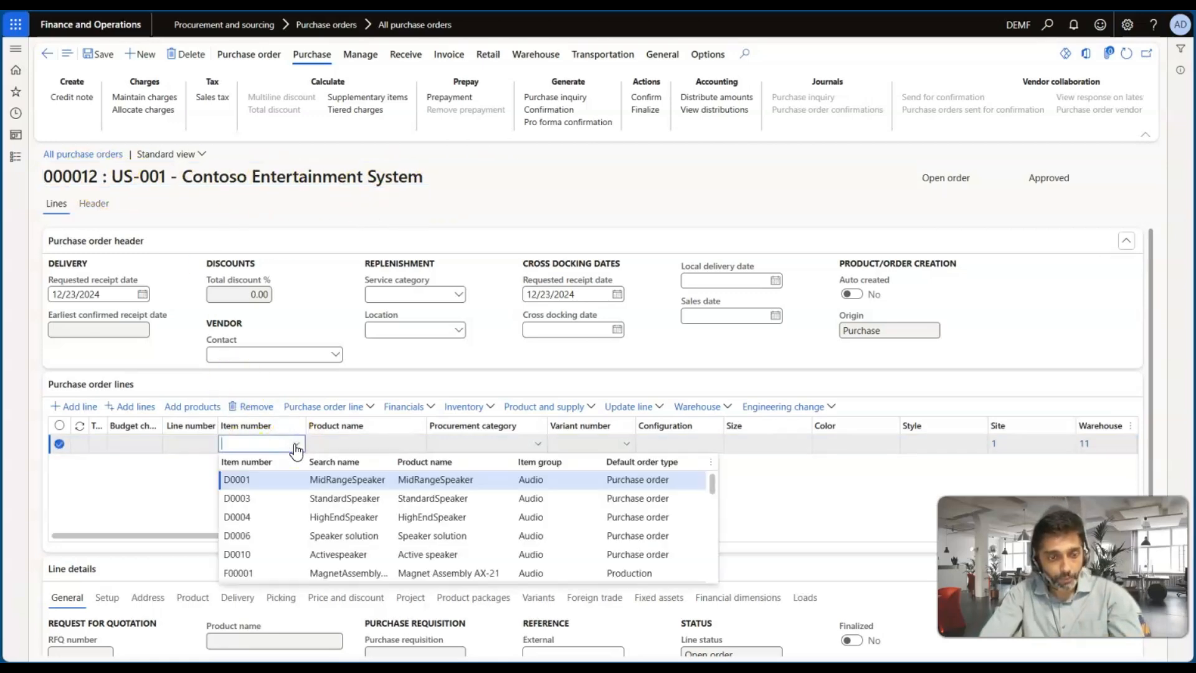
left_click(271, 483)
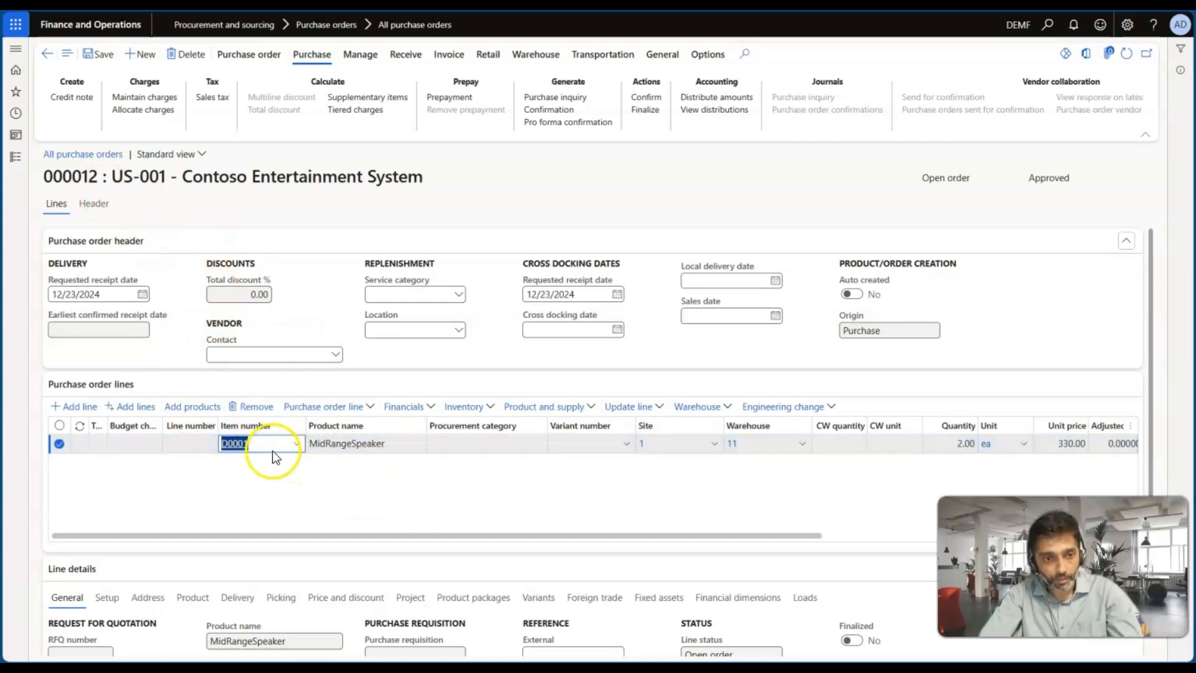
scroll(433, 476, "right", 5)
scroll(432, 476, "right", 2)
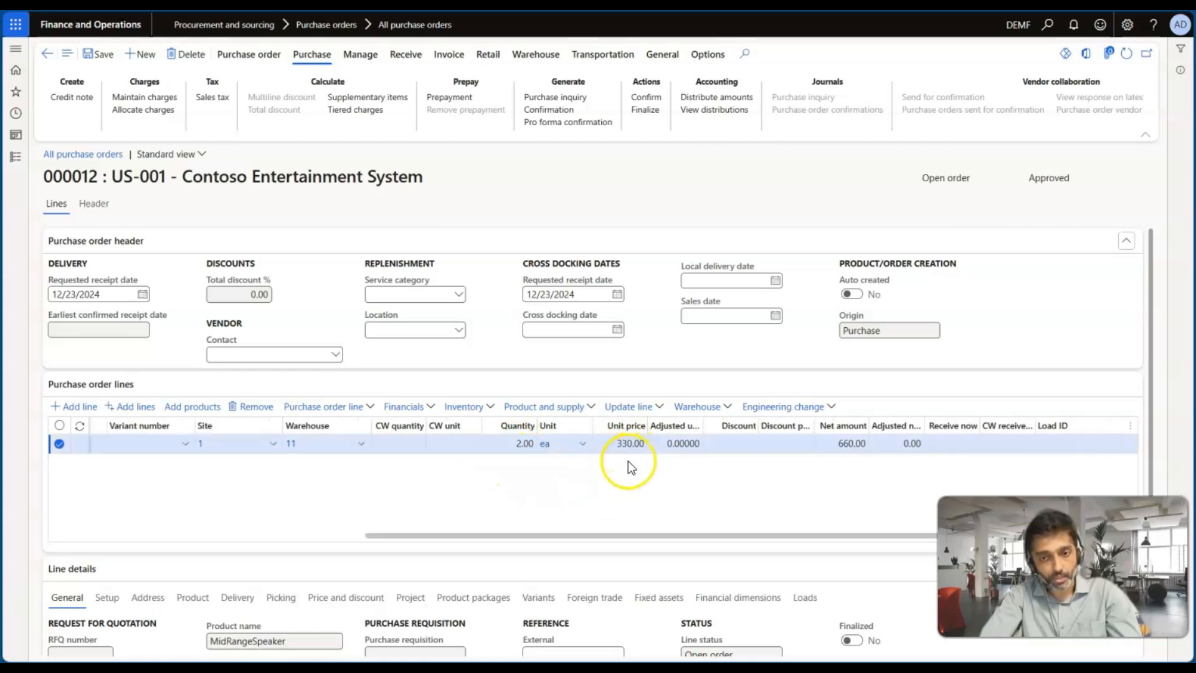
scroll(583, 461, "left", 7)
left_click(357, 485)
Step: Look up the purchase trade agreement prices of item D0001 from its released product details, and return to the purchase order
left_click(233, 443)
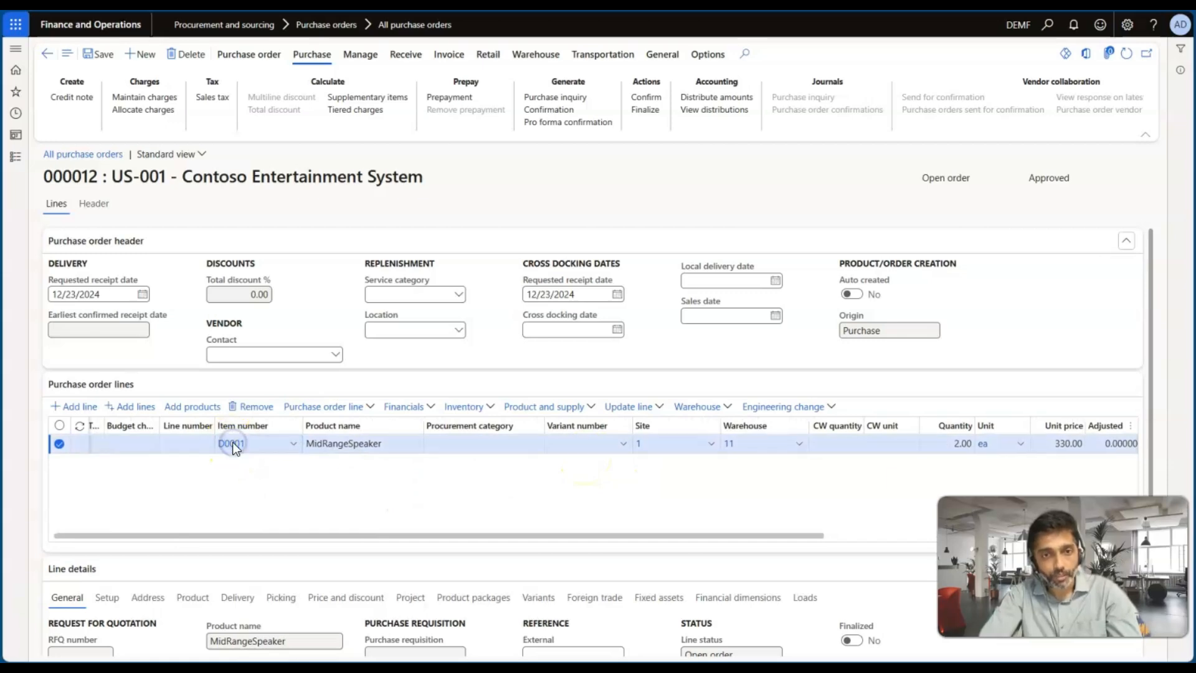
left_click(841, 263)
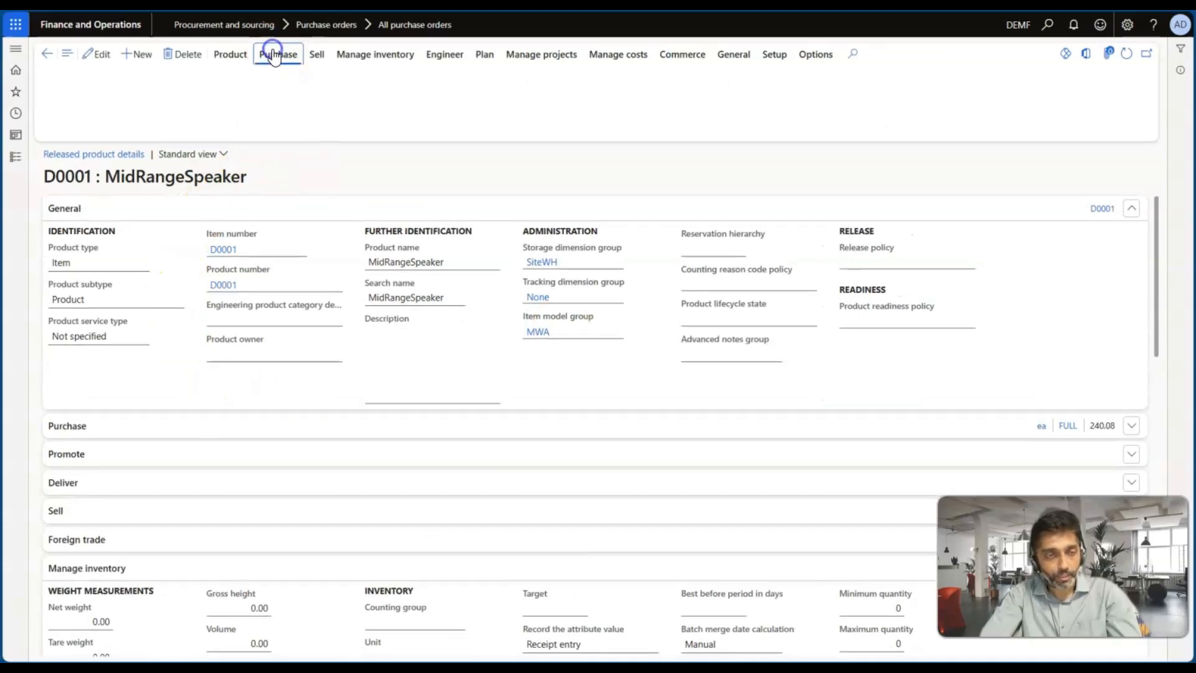
left_click(276, 56)
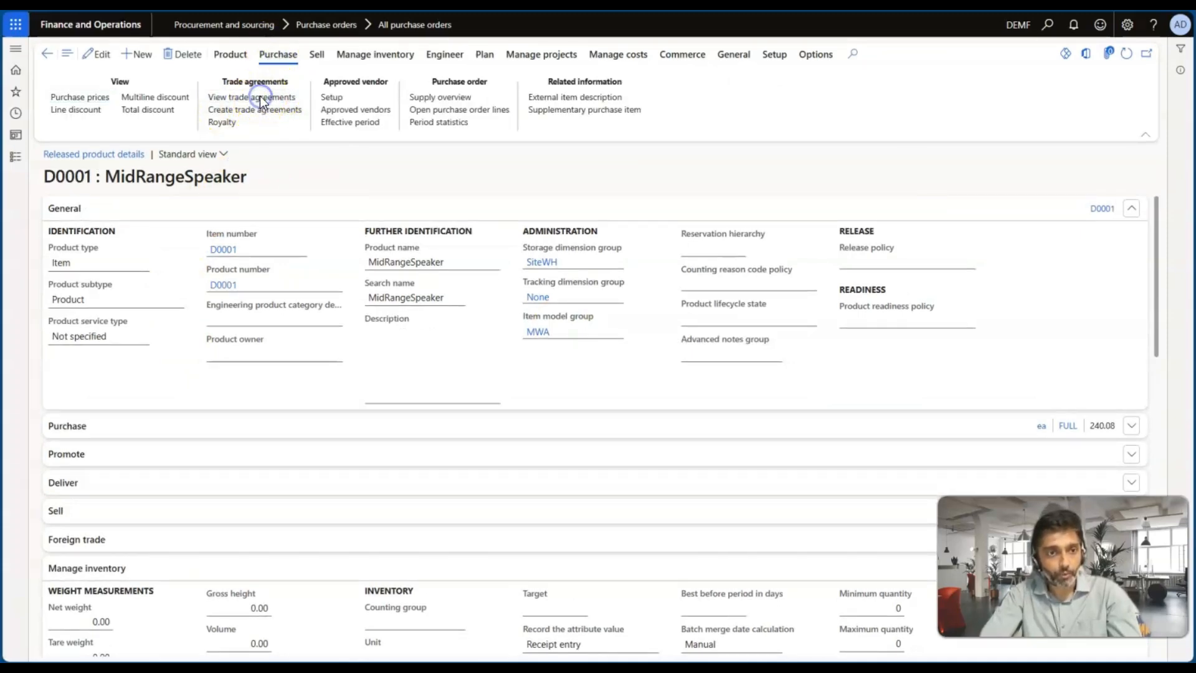
left_click(260, 96)
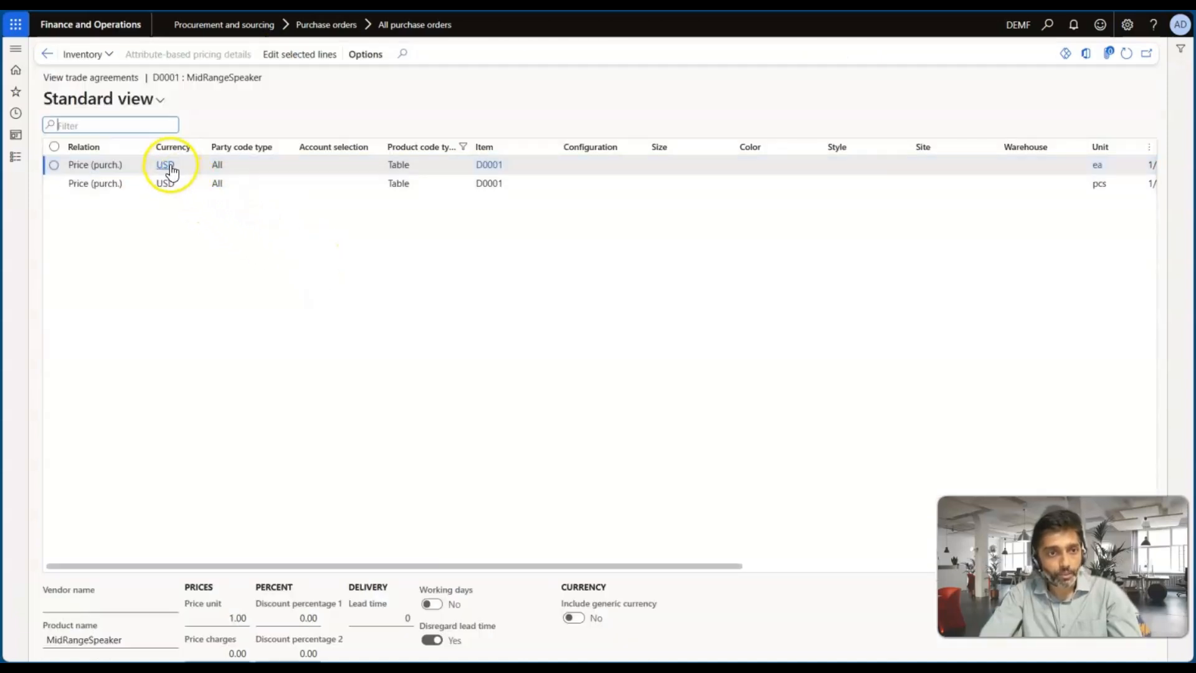
scroll(443, 183, "right", 10)
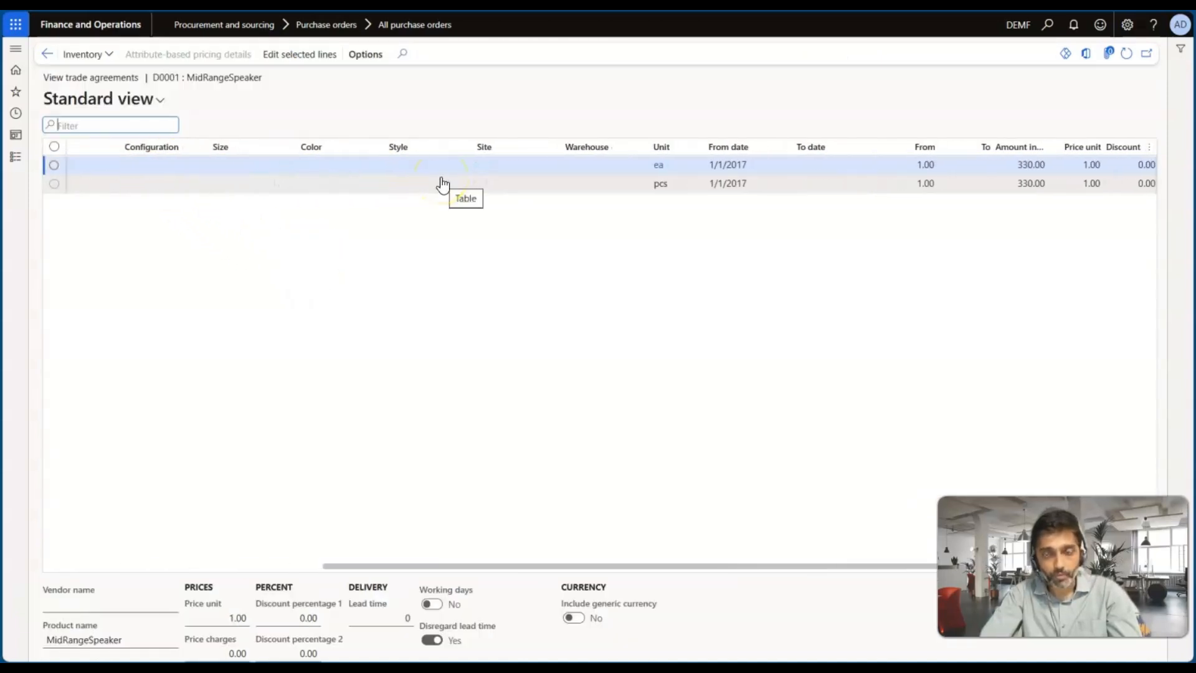
left_click(815, 164)
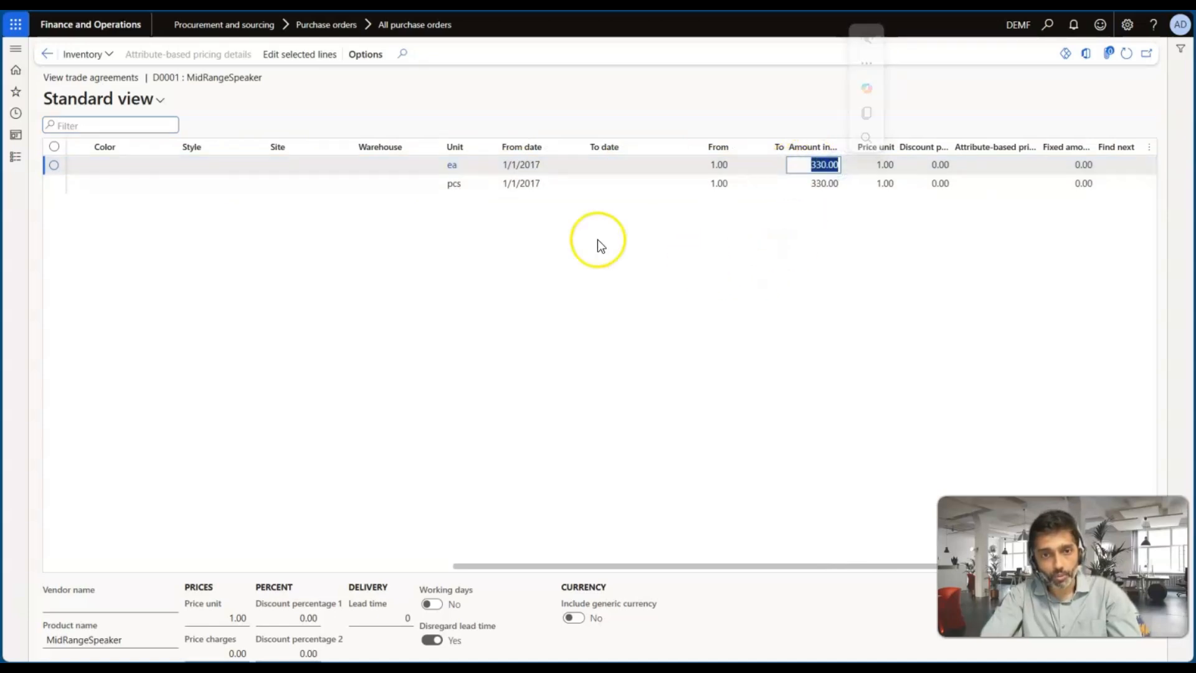
scroll(588, 239, "left", 5)
scroll(588, 238, "left", 5)
left_click(45, 55)
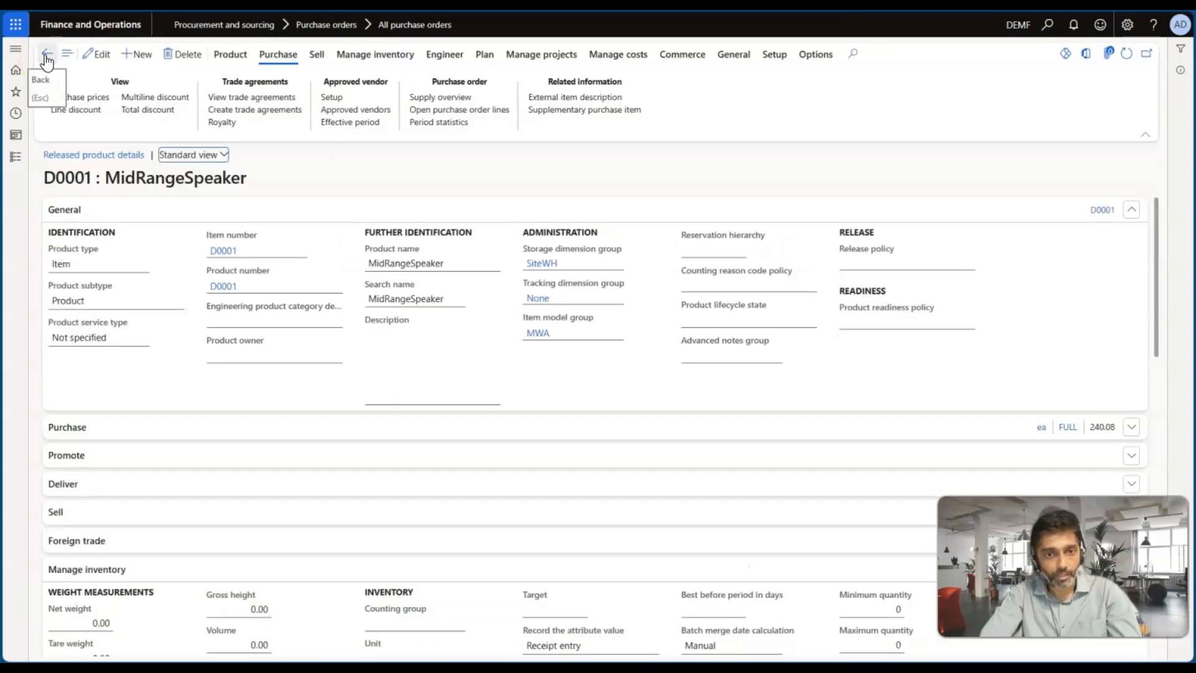
left_click(47, 56)
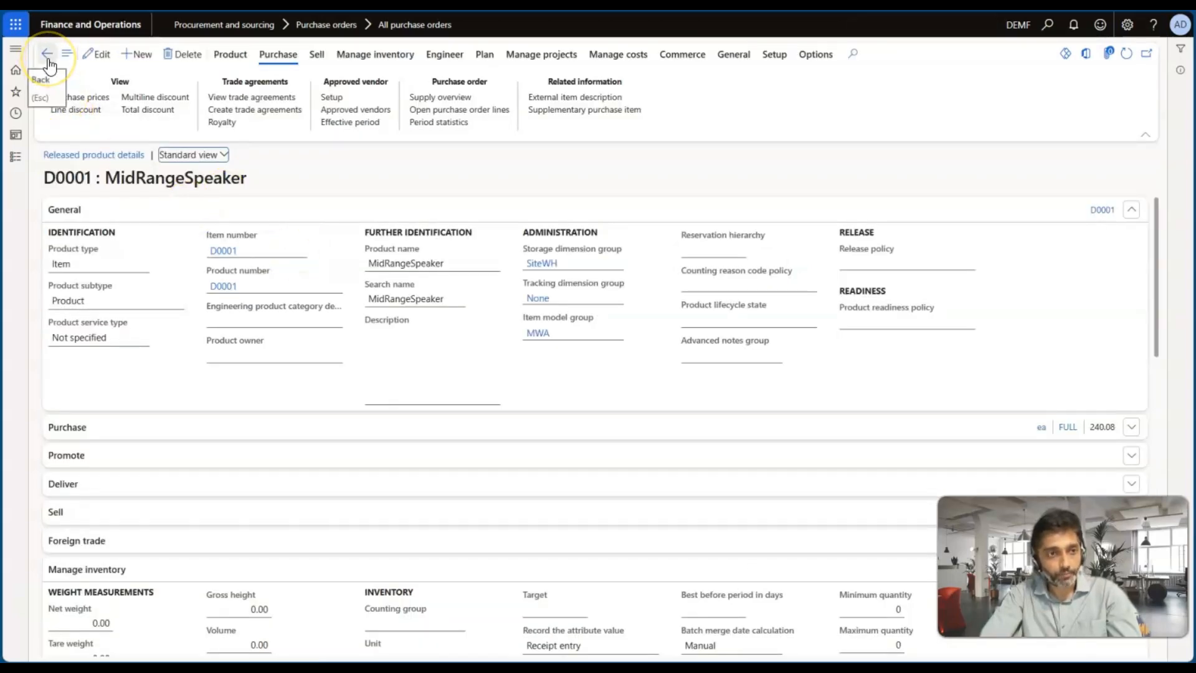
left_click(48, 59)
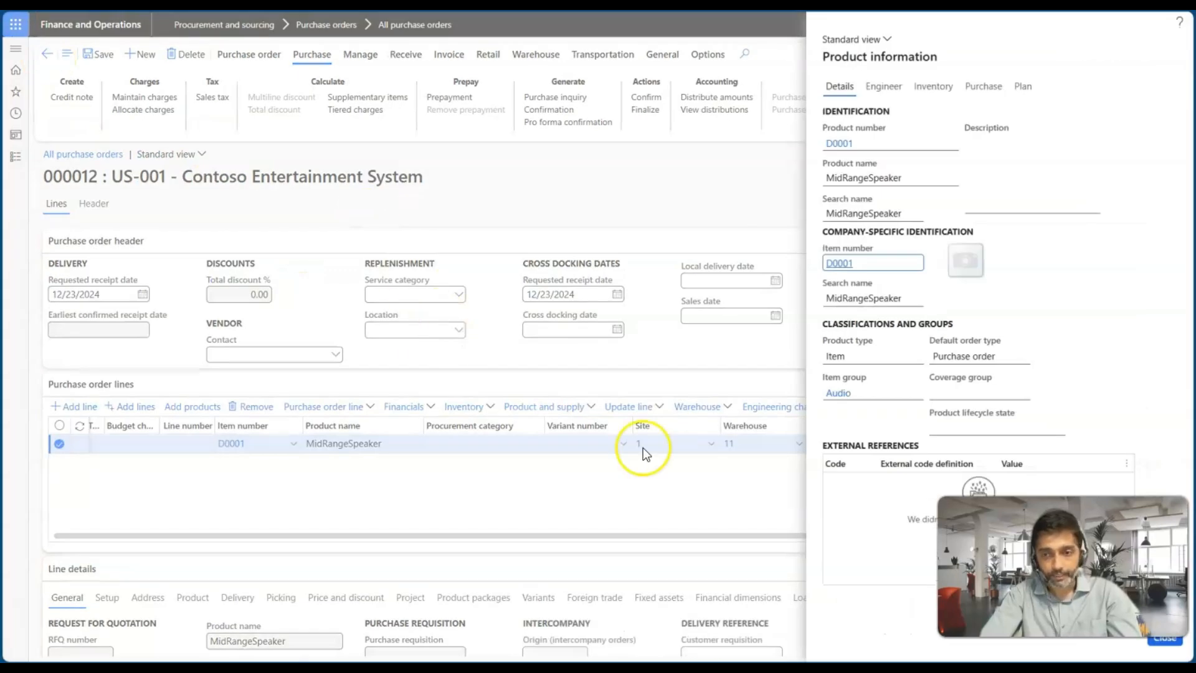
left_click(1172, 645)
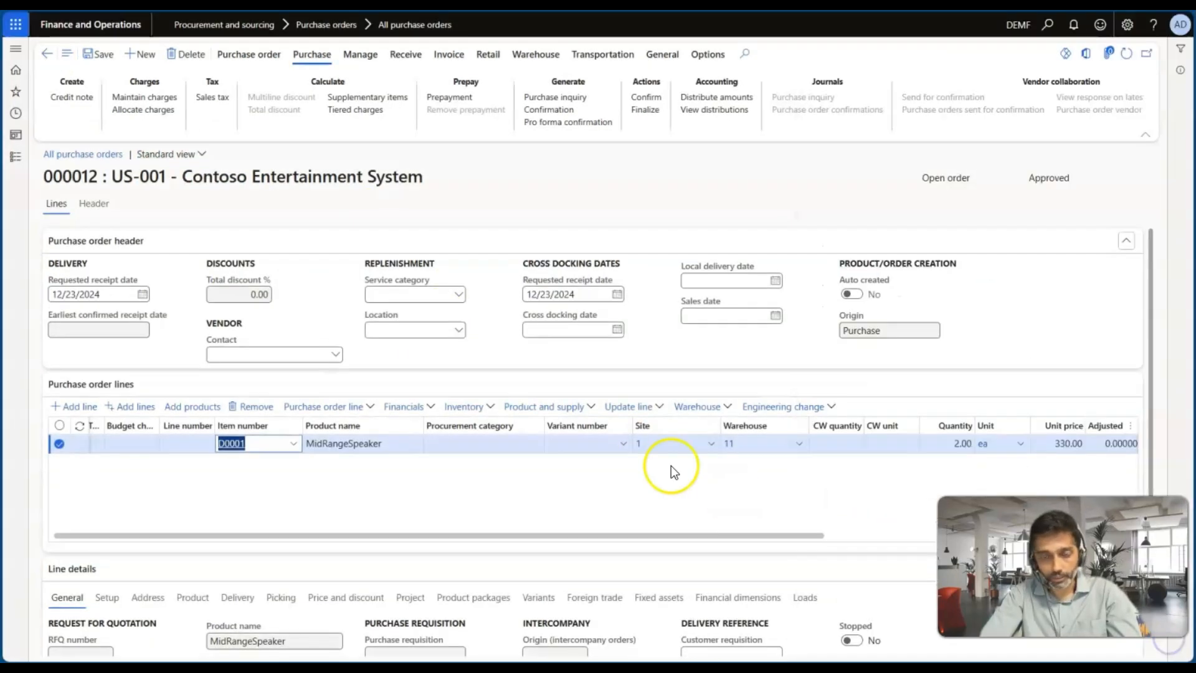
Step: Try to set the quantity of the D0001 line to 1, and accept rounding the order quantity up to 2.00
left_click(575, 476)
left_click(694, 477)
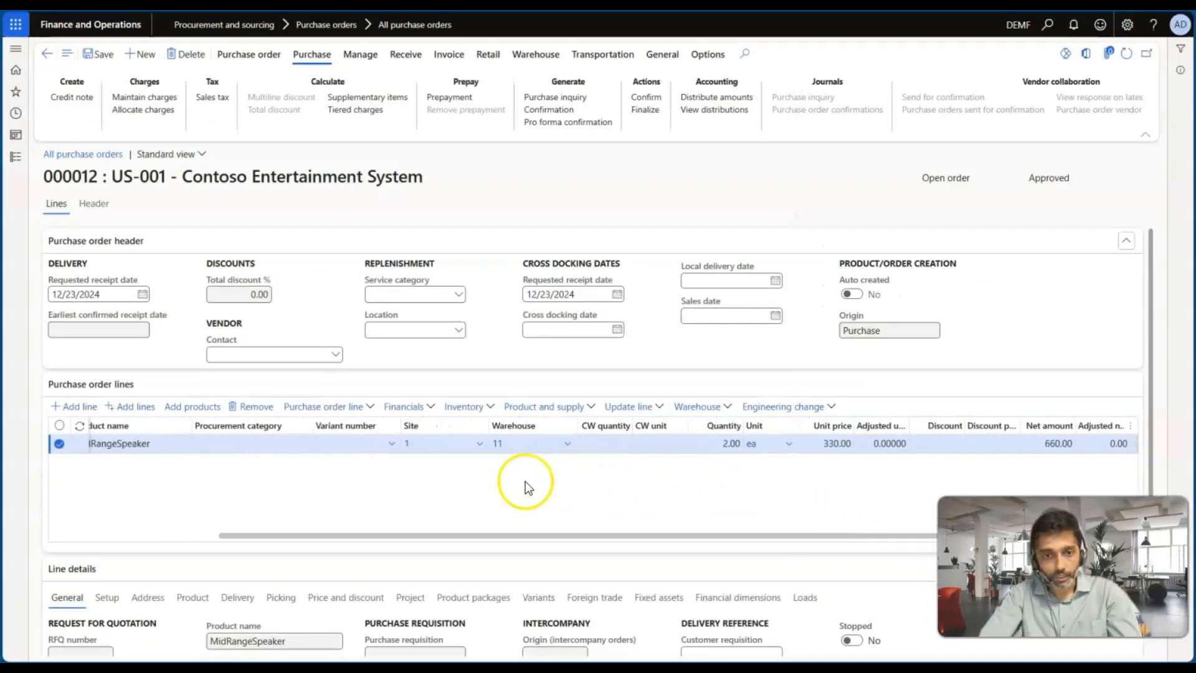
scroll(525, 480, "left", 2)
scroll(447, 481, "left", 2)
left_click(564, 409)
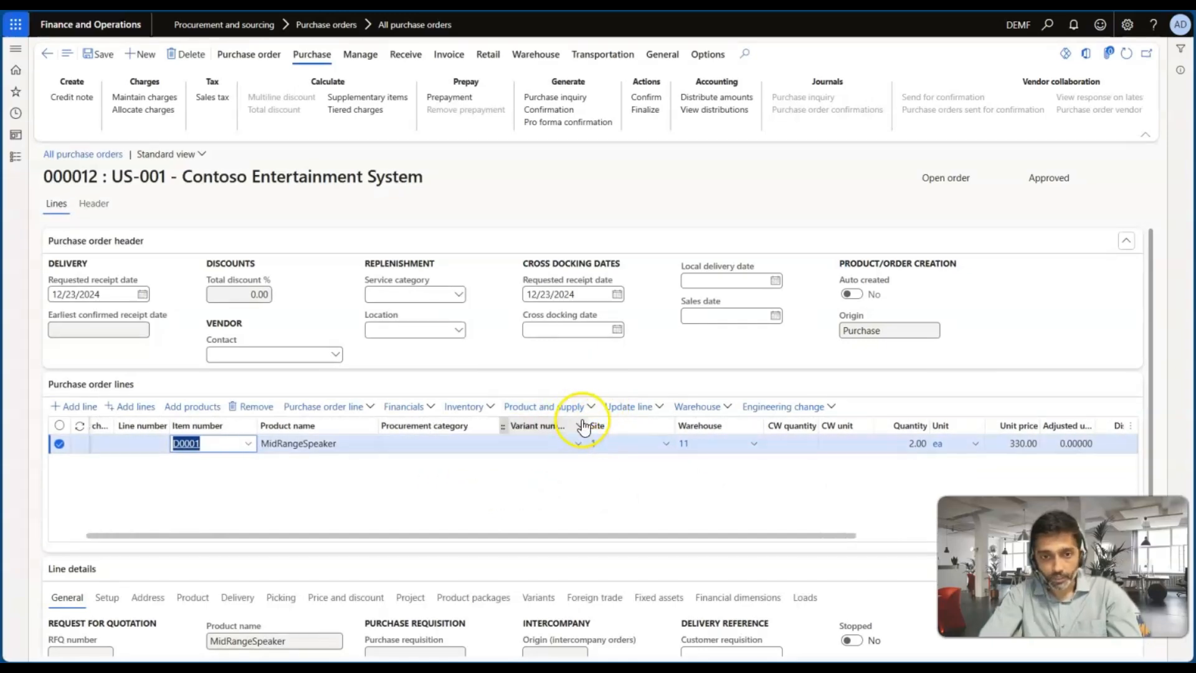
left_click(906, 448)
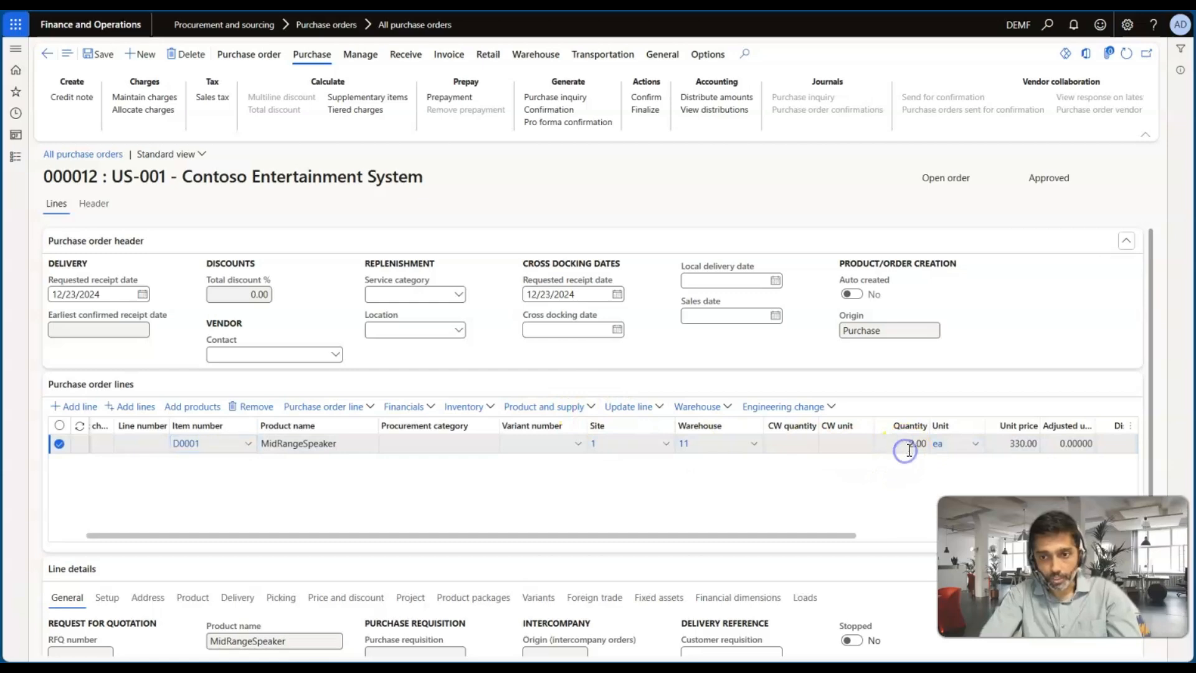
type("1")
left_click(819, 488)
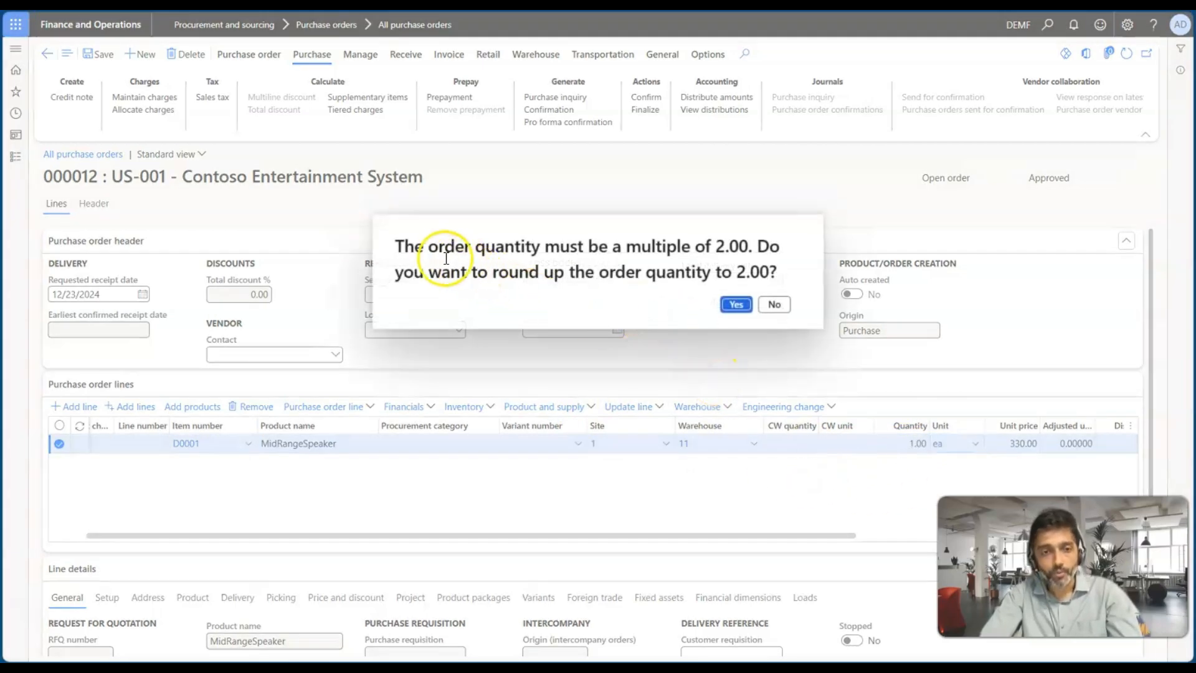
left_click_drag(430, 246, 757, 258)
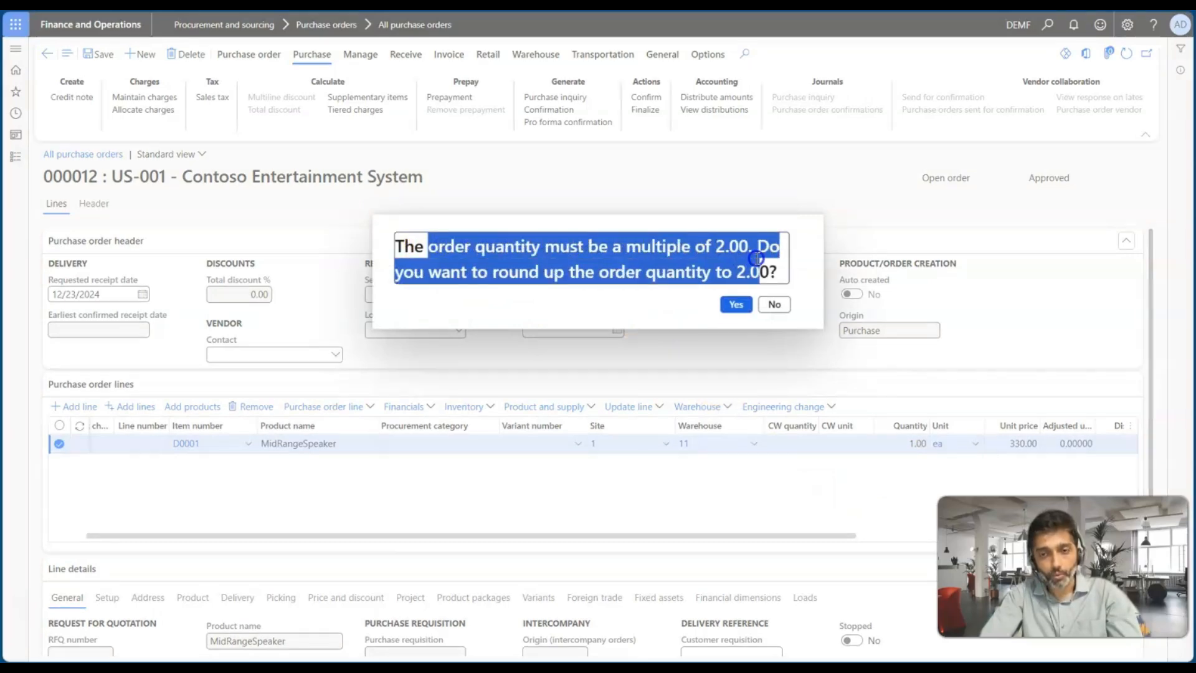
left_click(734, 304)
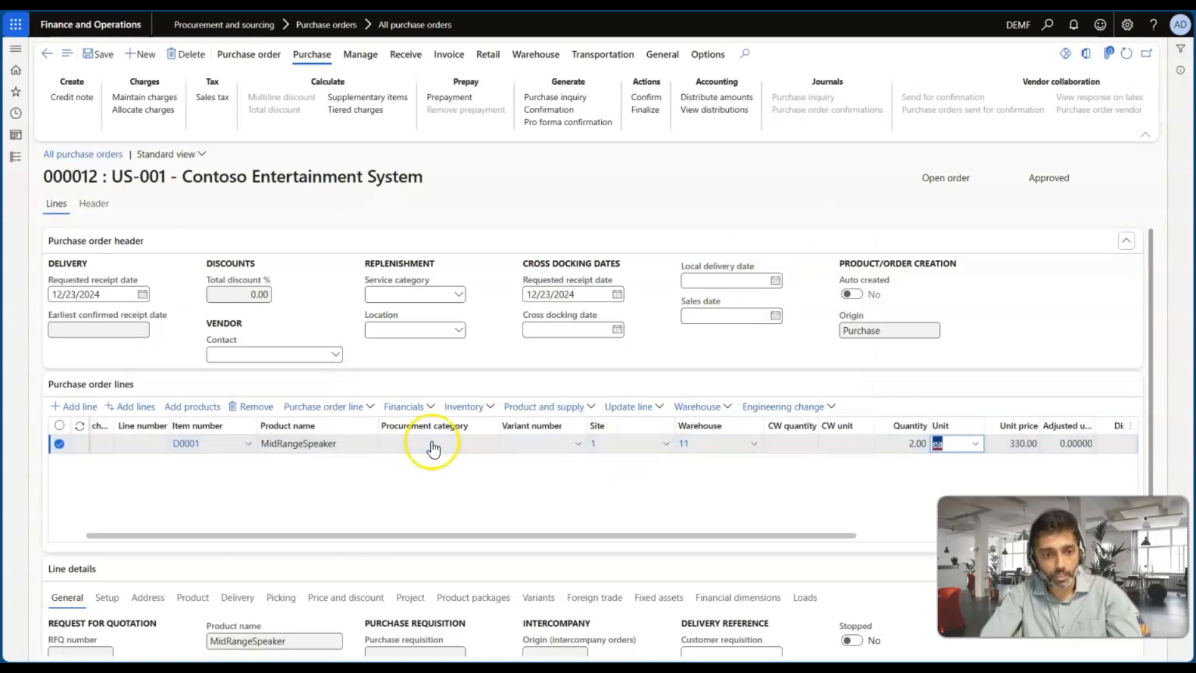
Step: Examine the purchase quantity multiple in item D0001's default order settings, and return to the purchase order
left_click(187, 443)
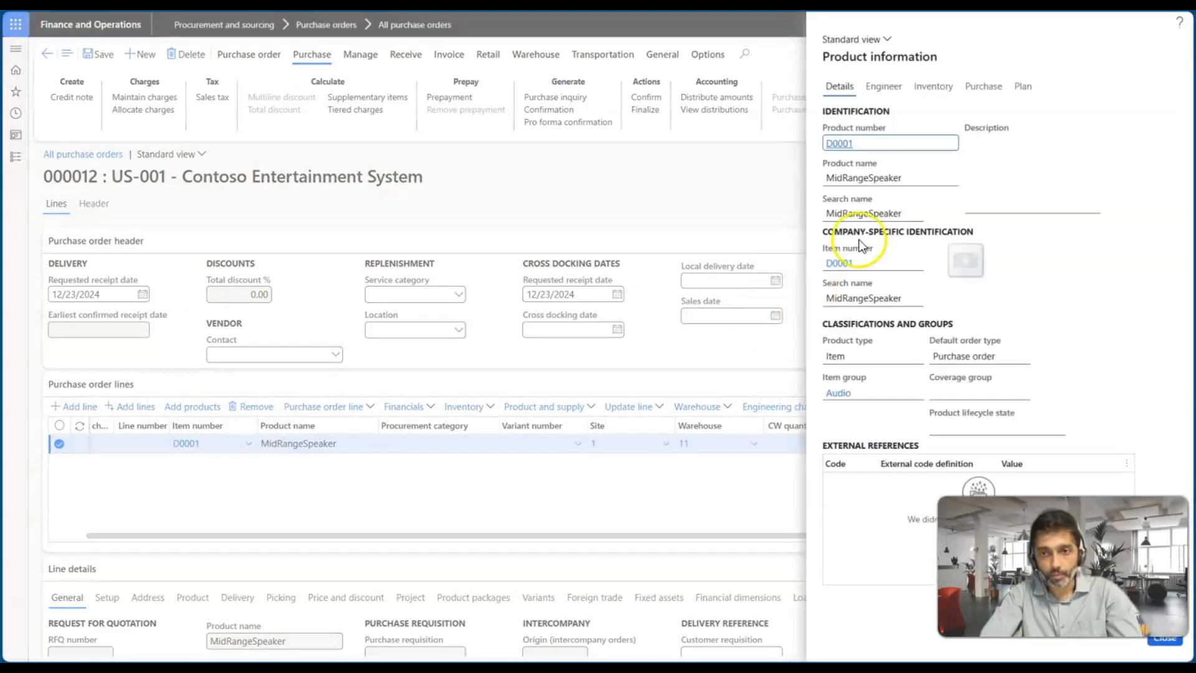
left_click(838, 264)
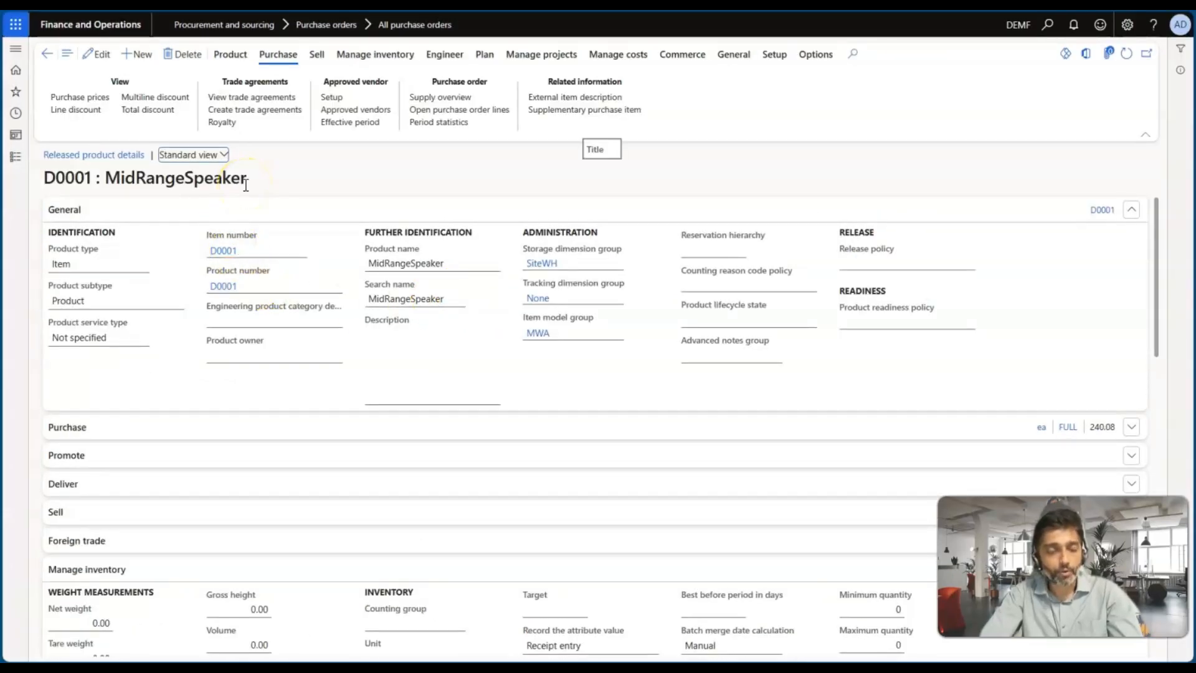
left_click(485, 55)
left_click(330, 100)
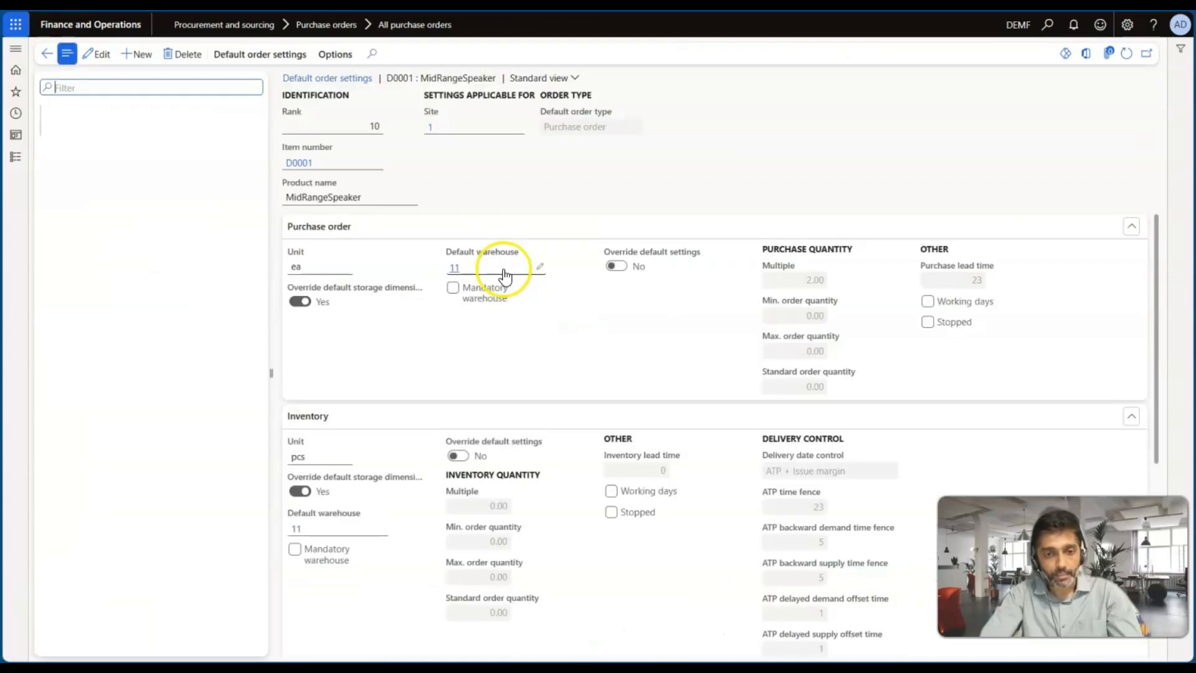
scroll(563, 390, "down", 1)
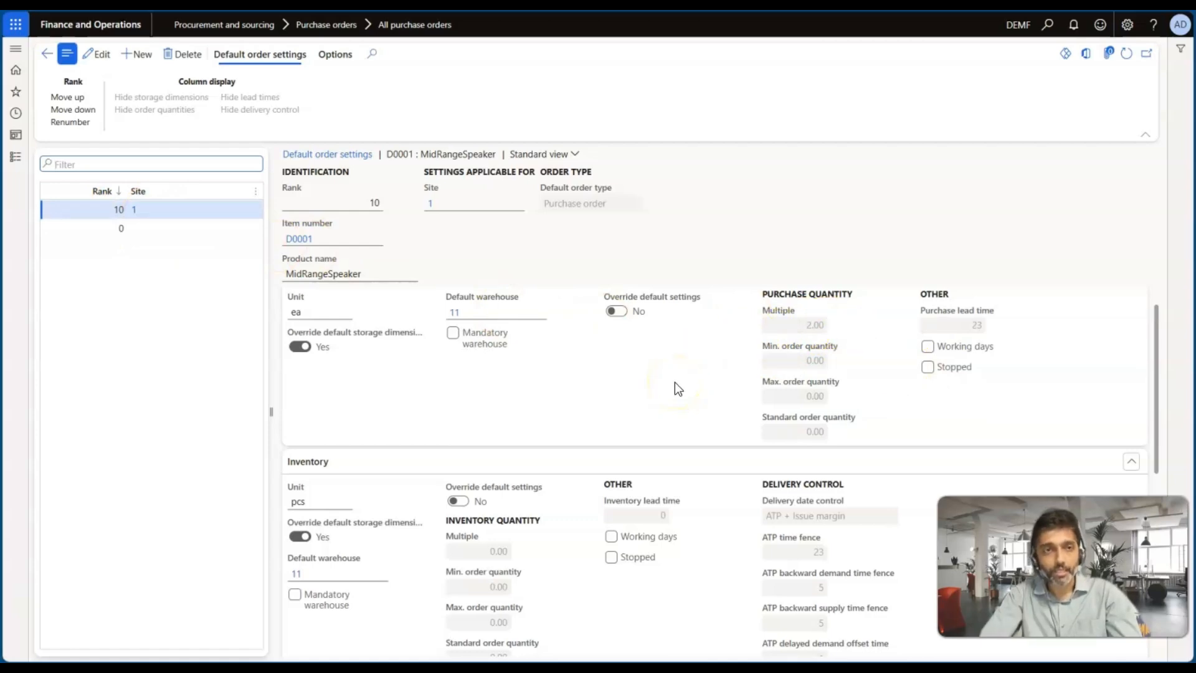
left_click(48, 54)
left_click(48, 55)
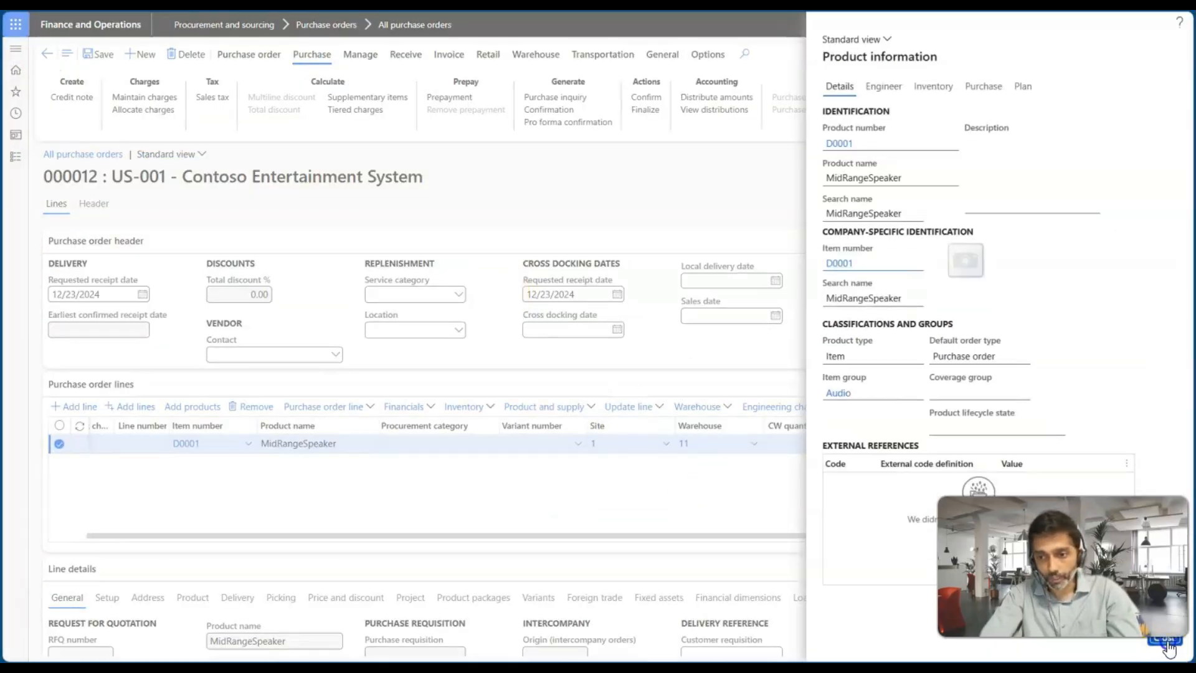
left_click(1165, 638)
Step: Confirm the purchase order for Contoso Entertainment System after checking the line amounts
scroll(732, 485, "right", 2)
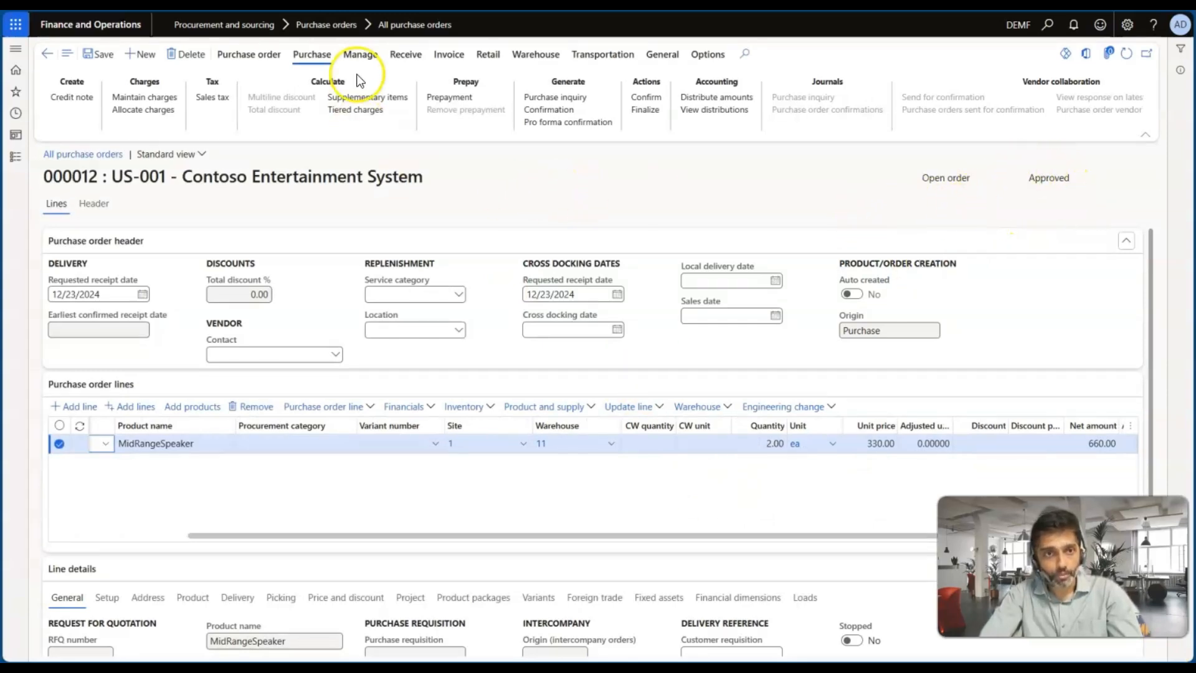
left_click(645, 97)
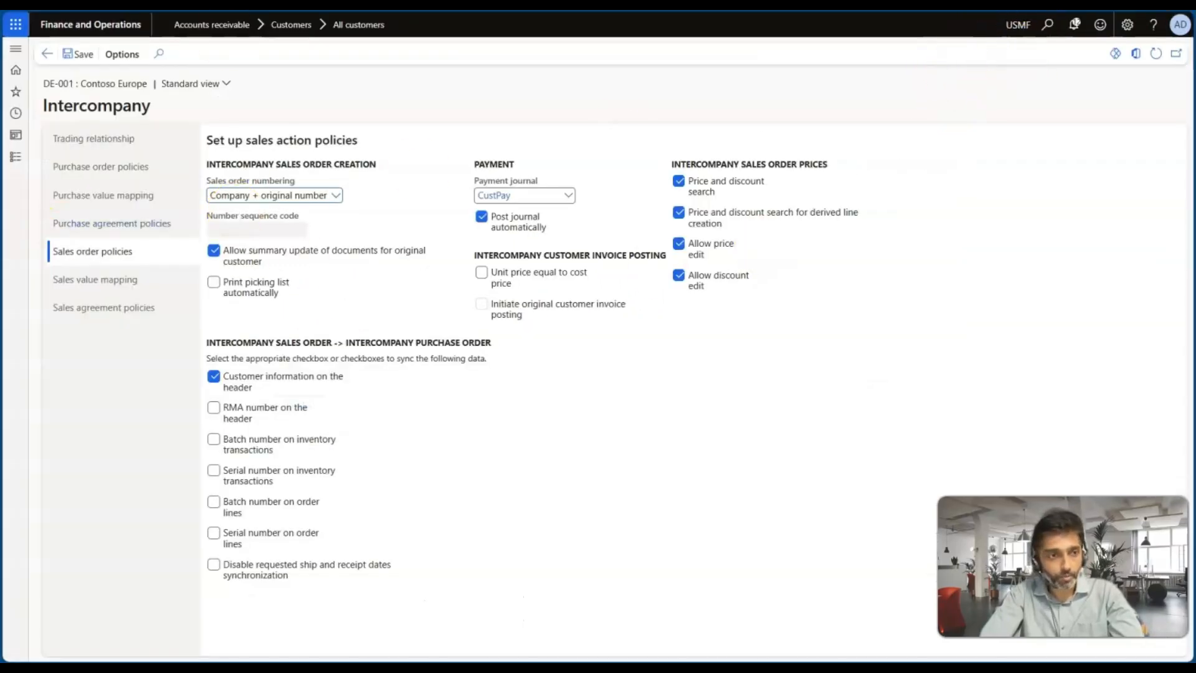
Step: Open the newest Contoso Europe sales order in USMF and check the site, warehouse, quantity and unit price on its D0001 line
left_click(15, 157)
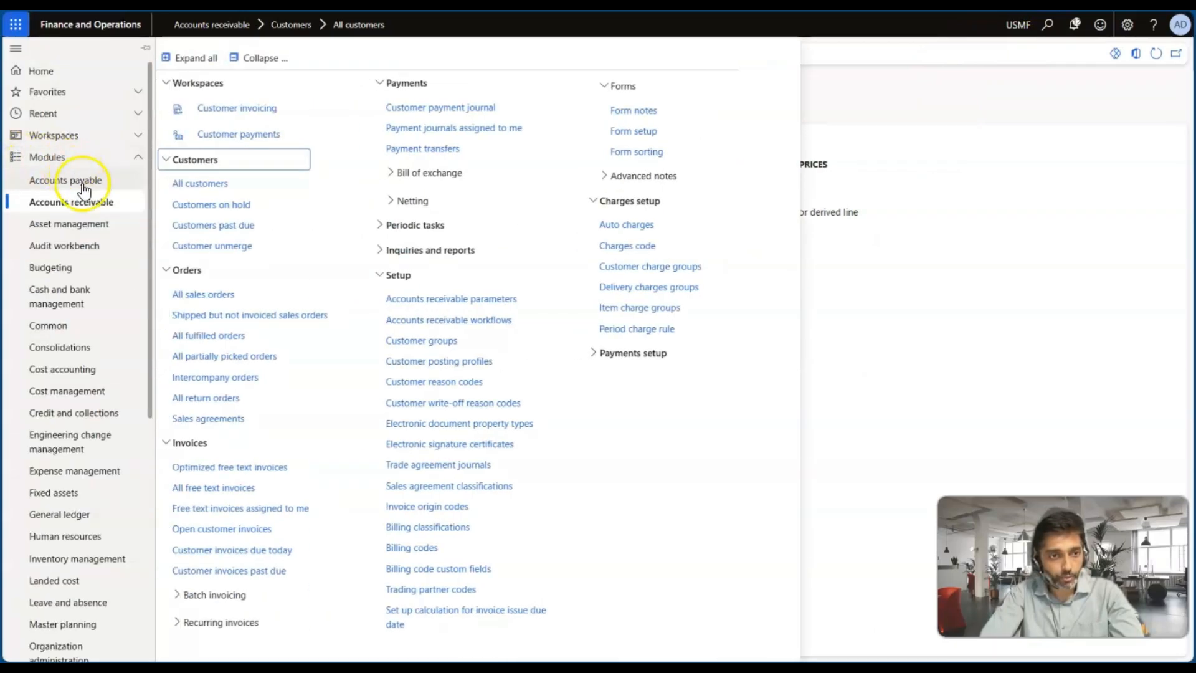
scroll(83, 312, "down", 3)
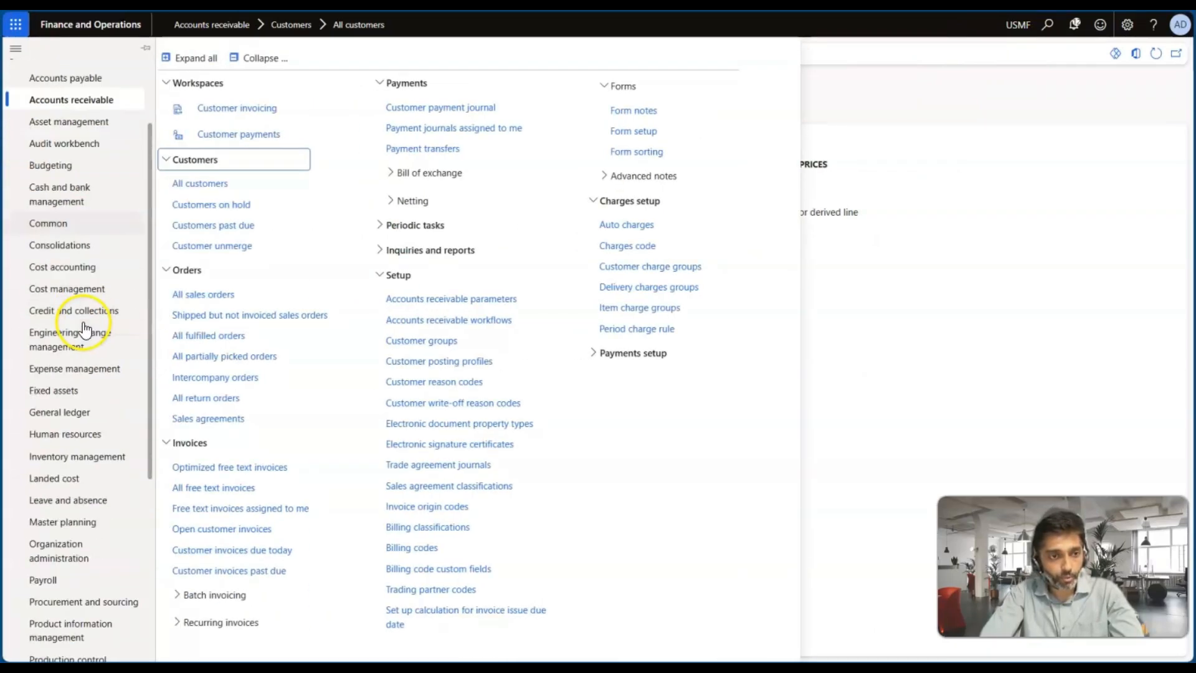
left_click(190, 293)
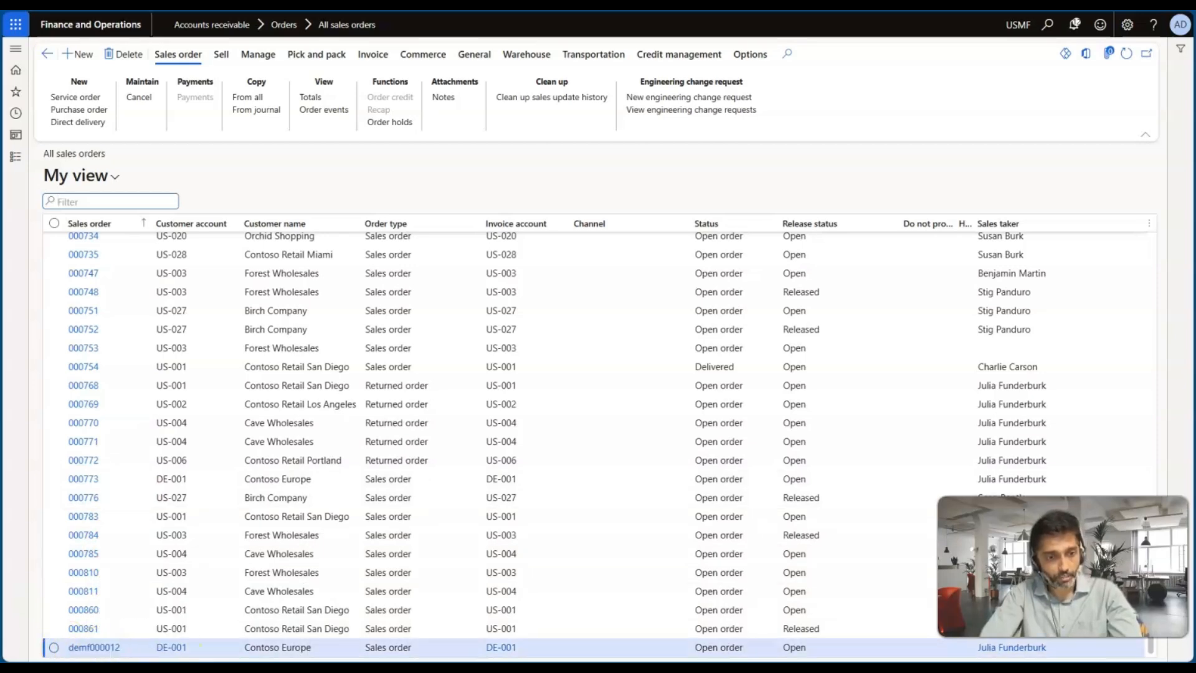
left_click(106, 651)
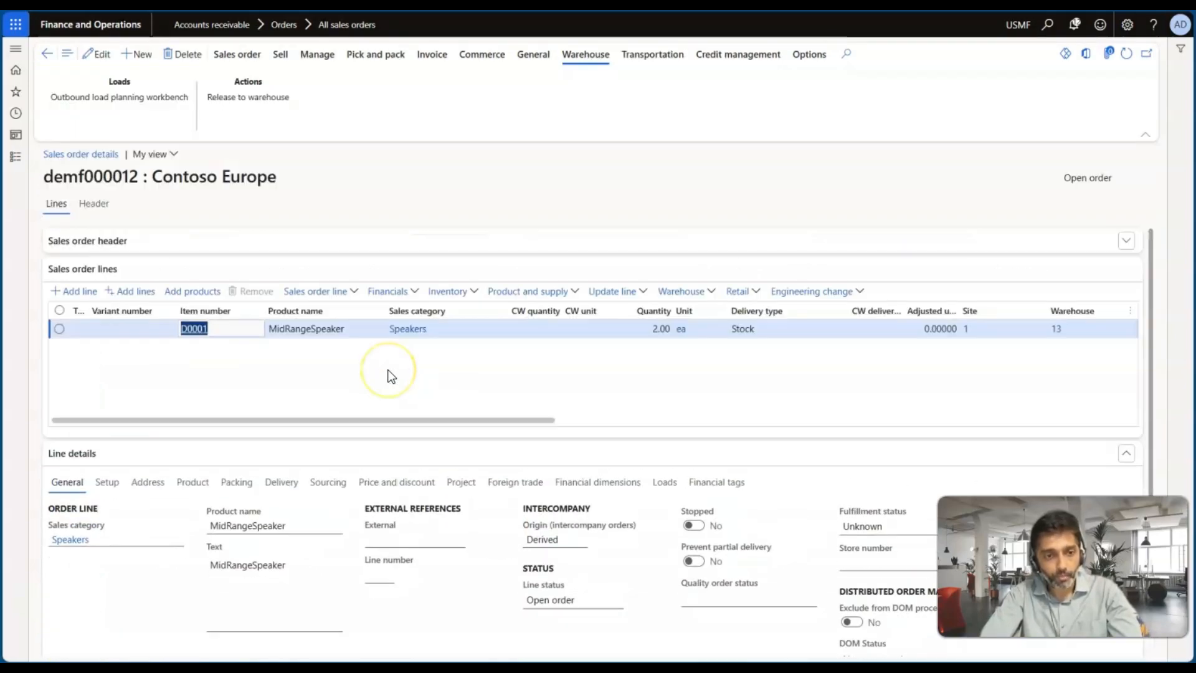
scroll(431, 348, "right", 2)
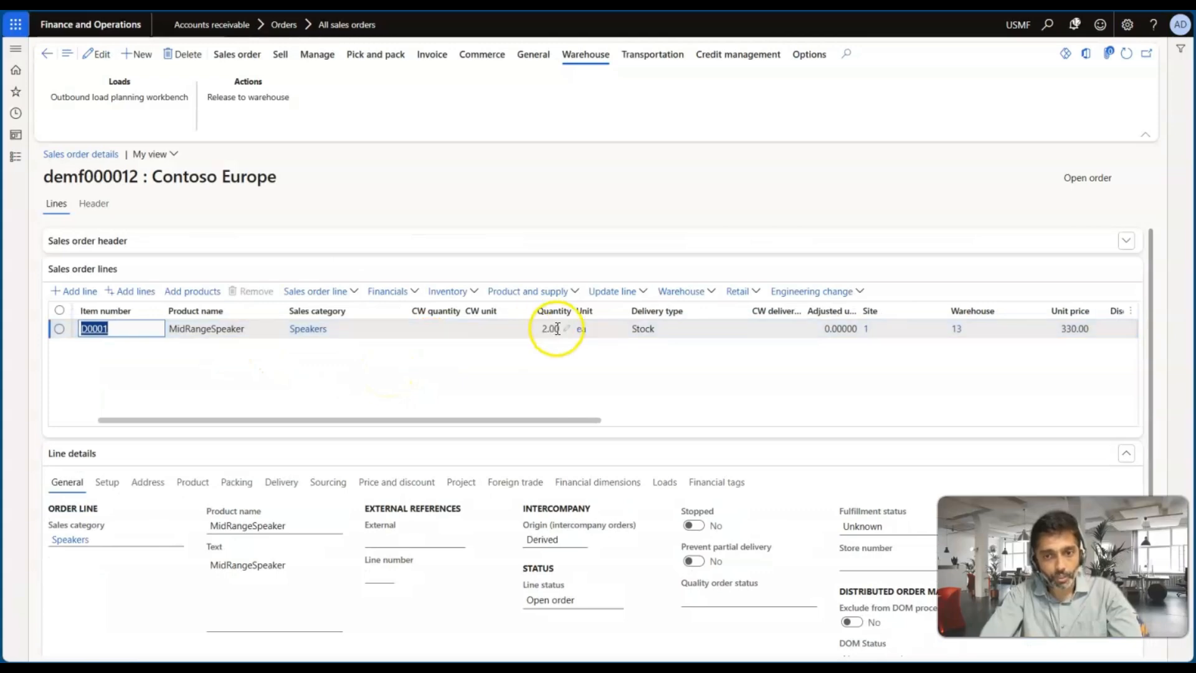
scroll(662, 375, "right", 2)
scroll(663, 375, "right", 1)
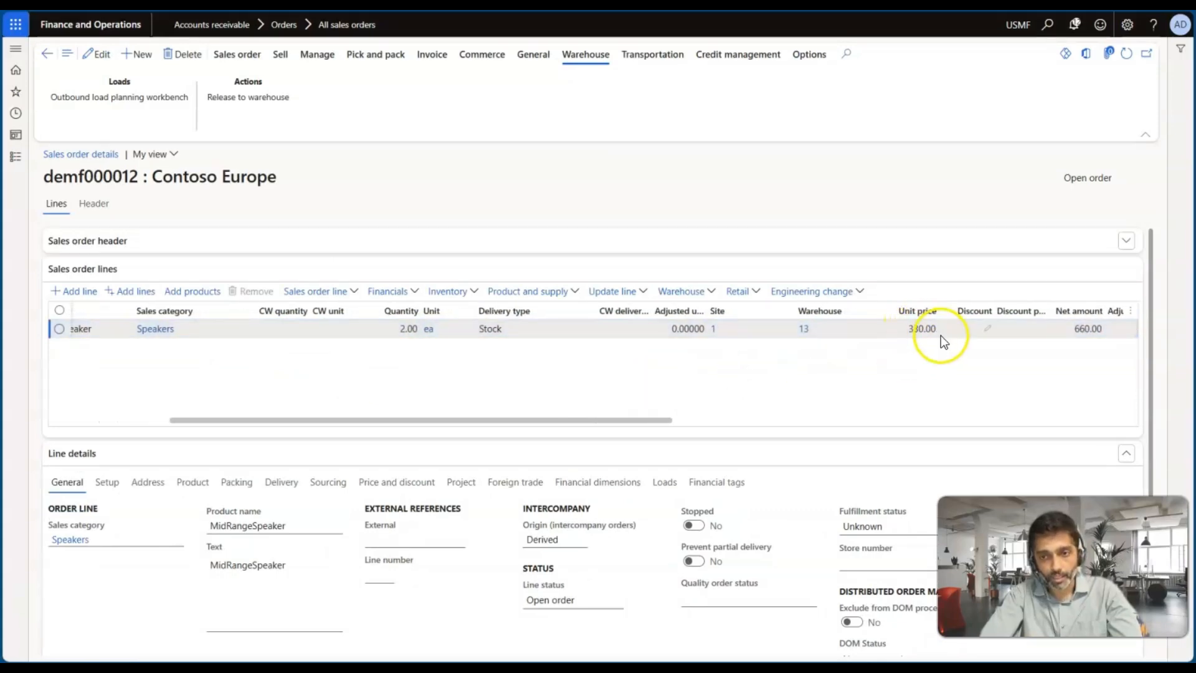
scroll(910, 352, "right", 1)
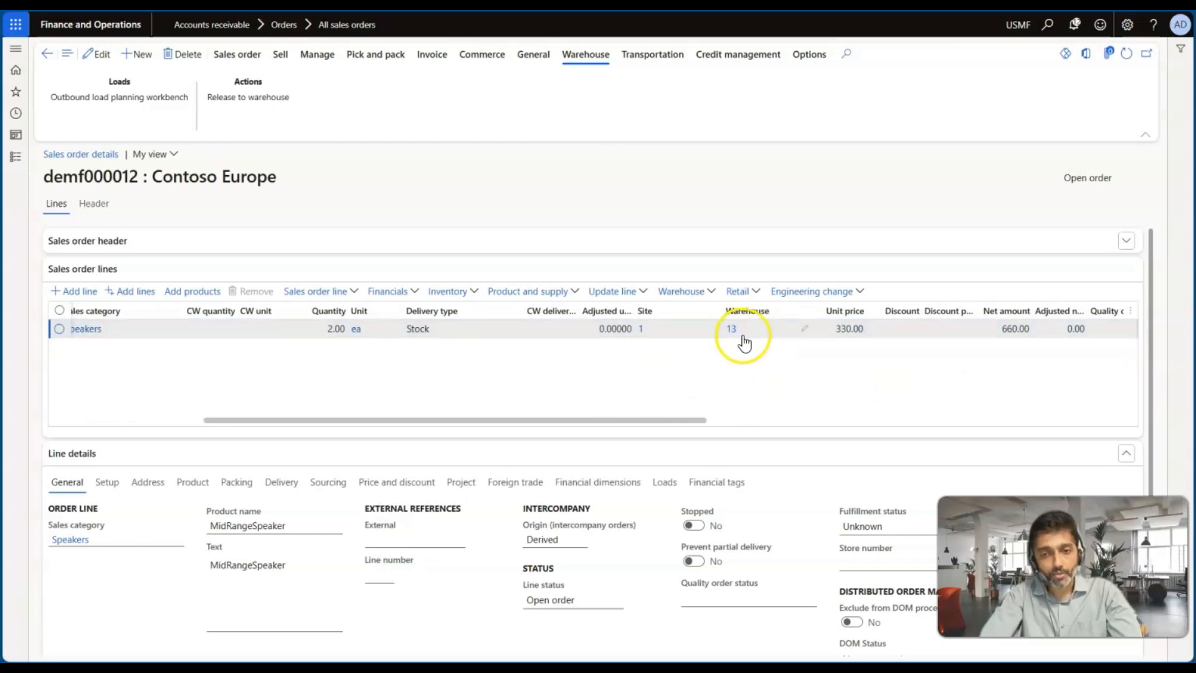
scroll(398, 341, "left", 3)
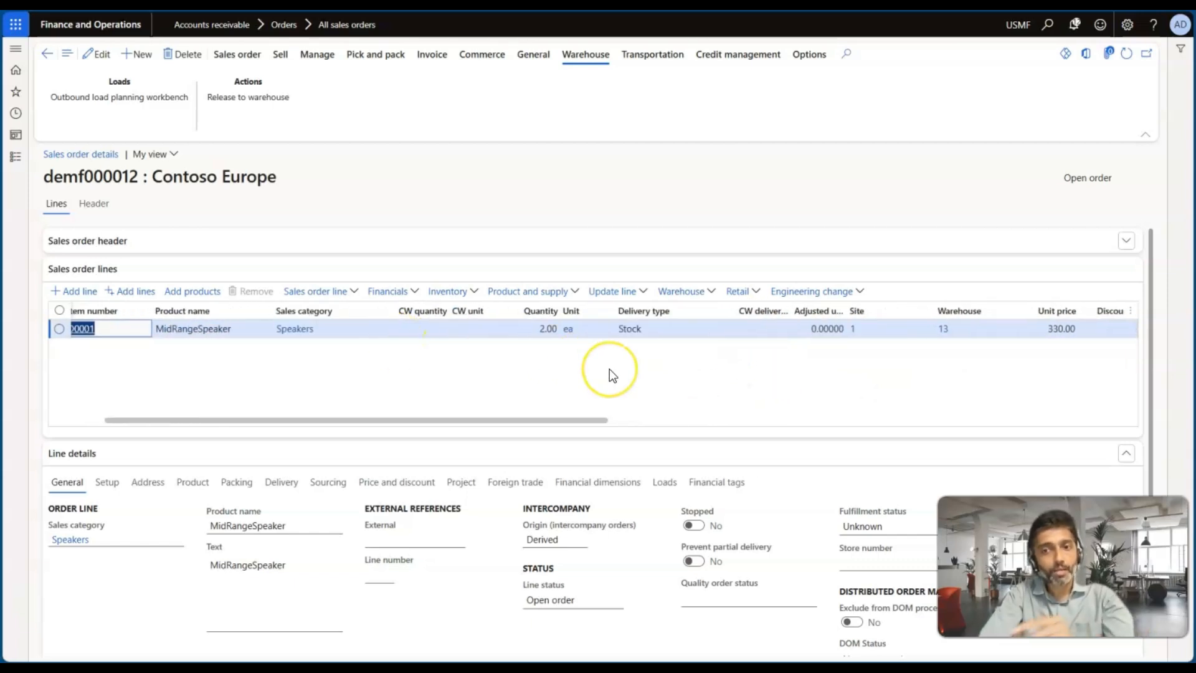
scroll(553, 366, "right", 3)
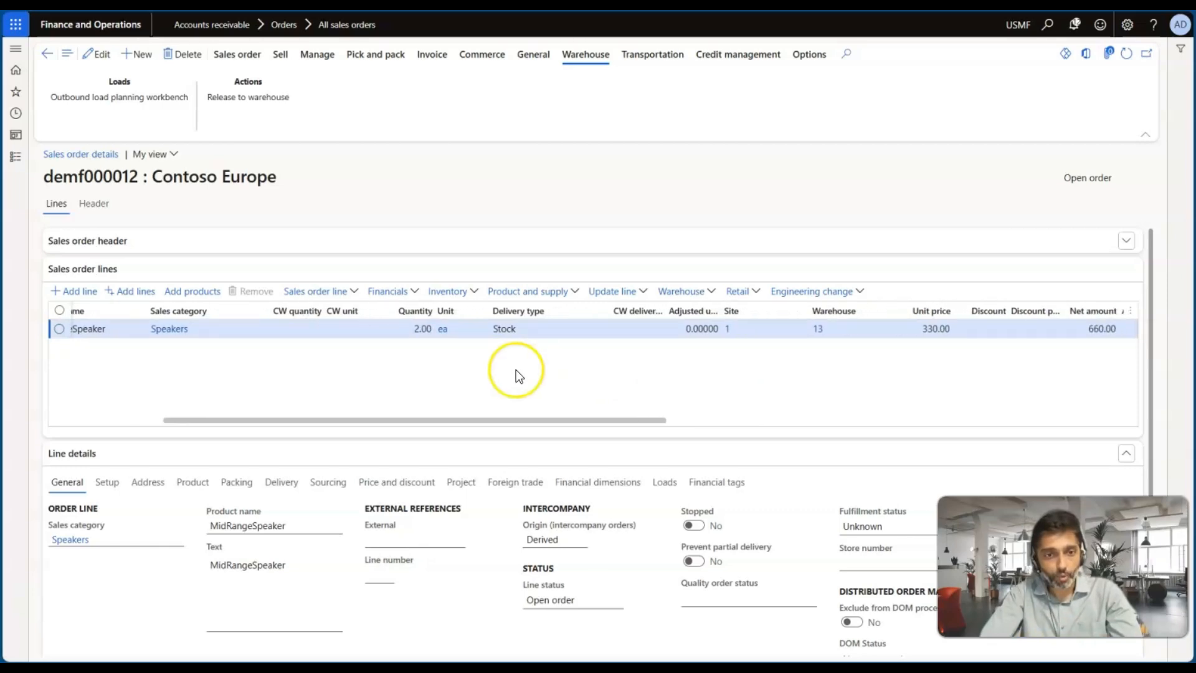
Step: Look up the default site and warehouse in item D0001's default order settings, and return to the sales order
left_click(334, 338)
left_click(180, 328)
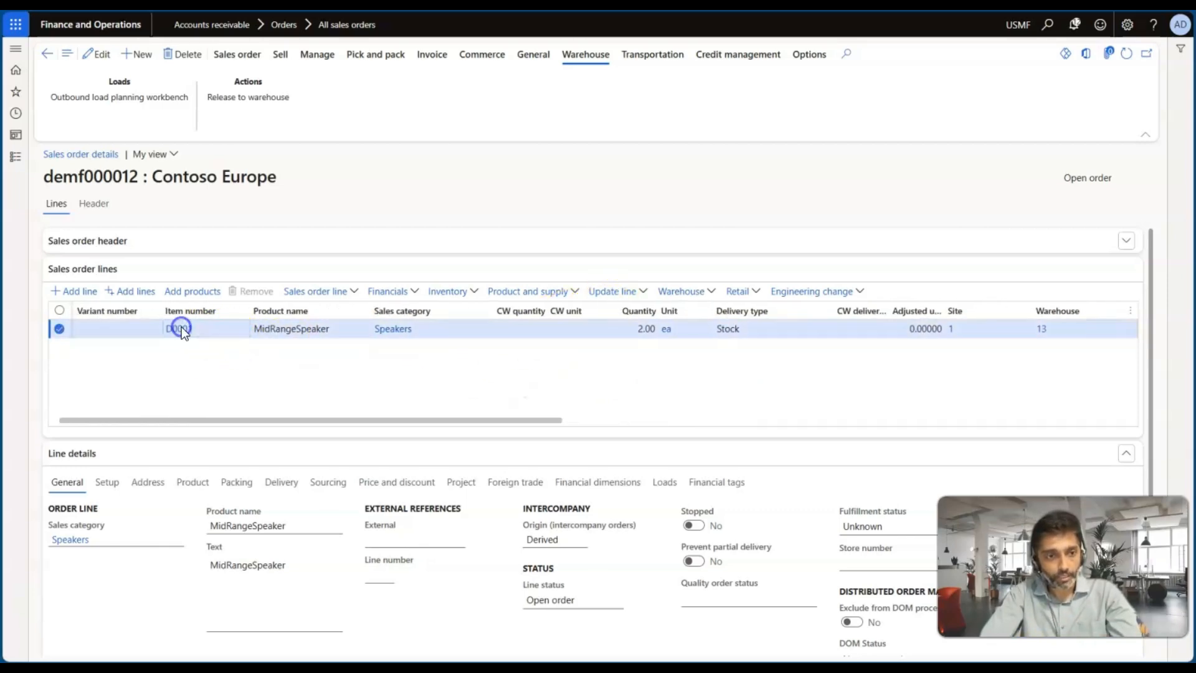
left_click(839, 263)
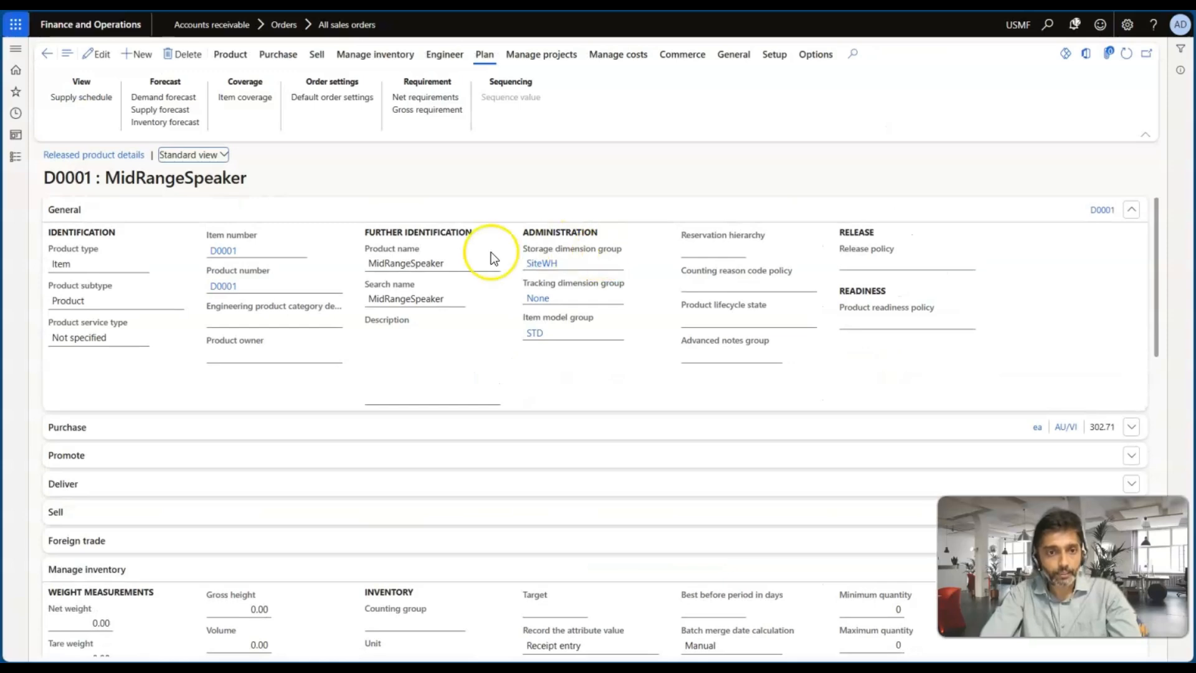
left_click(298, 98)
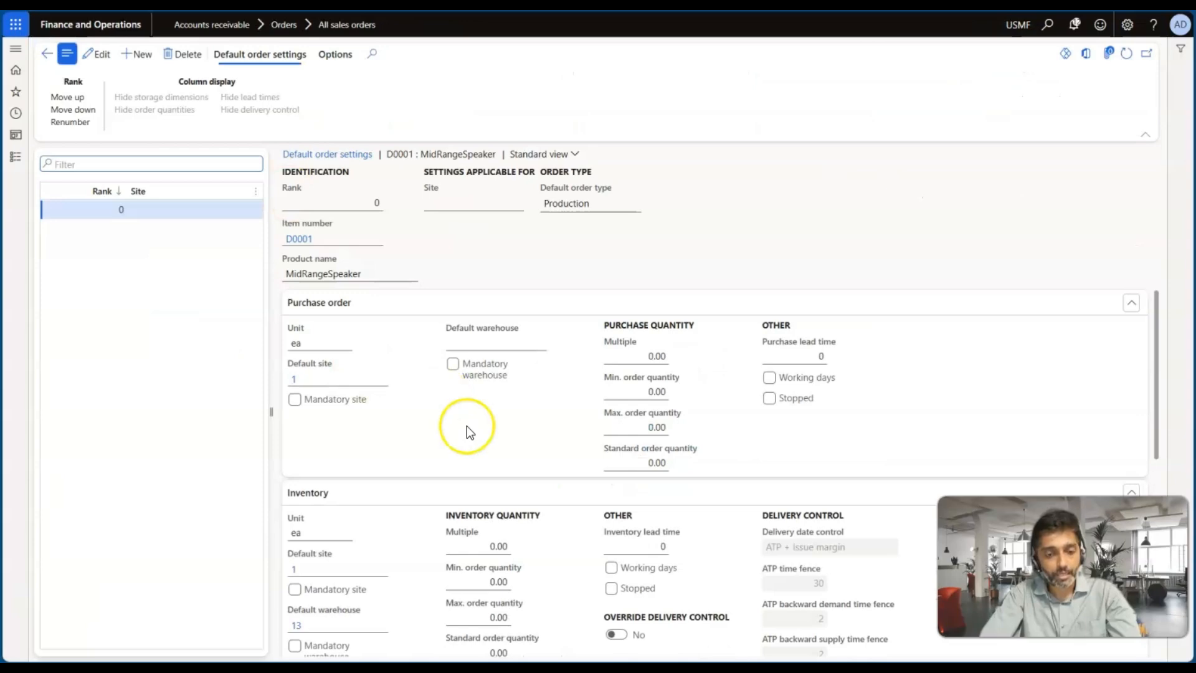
scroll(466, 425, "down", 5)
scroll(466, 425, "up", 2)
scroll(466, 425, "down", 4)
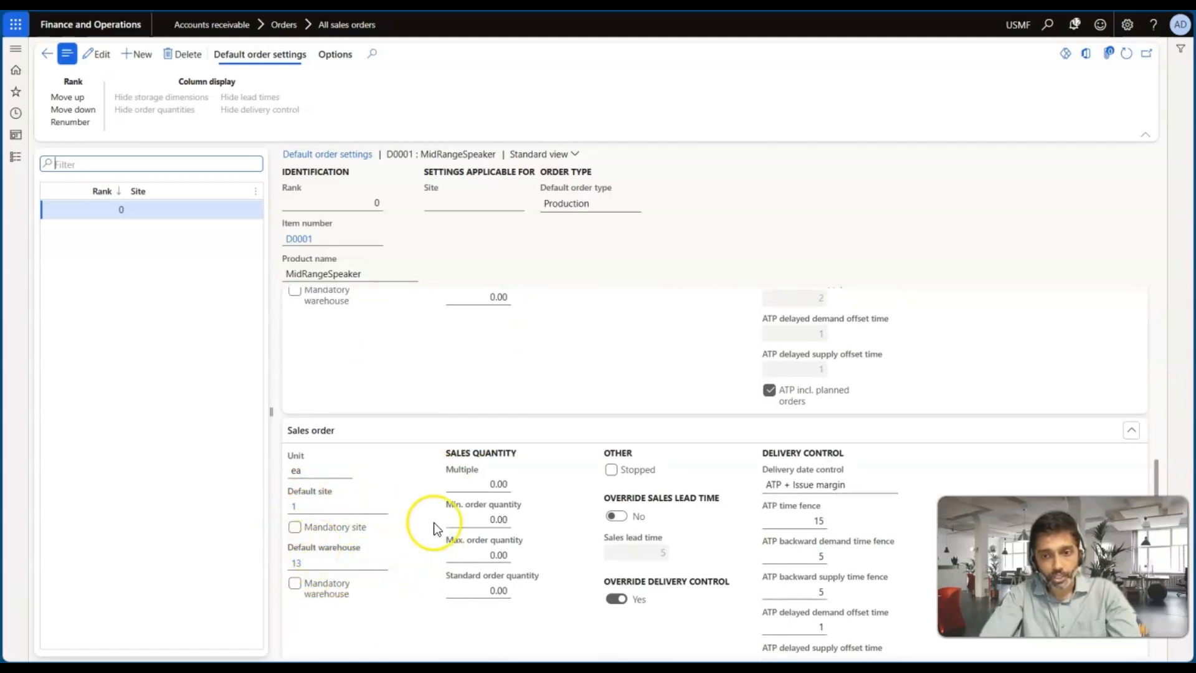
scroll(435, 524, "up", 3)
scroll(437, 529, "up", 2)
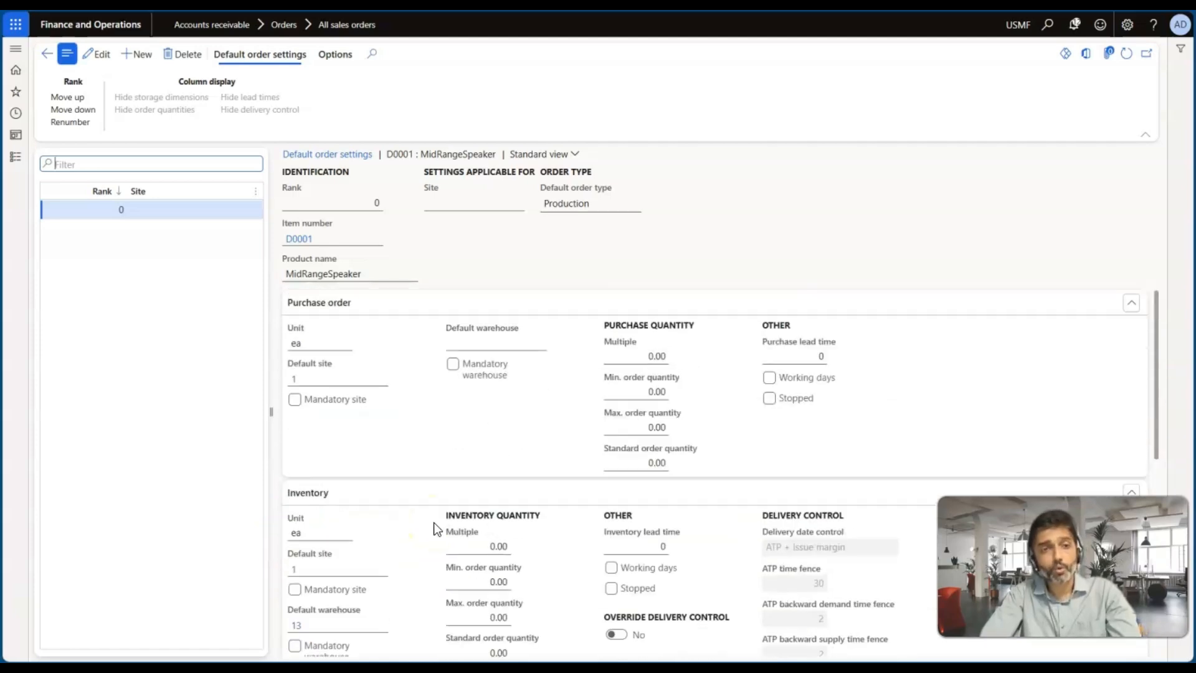
left_click(46, 56)
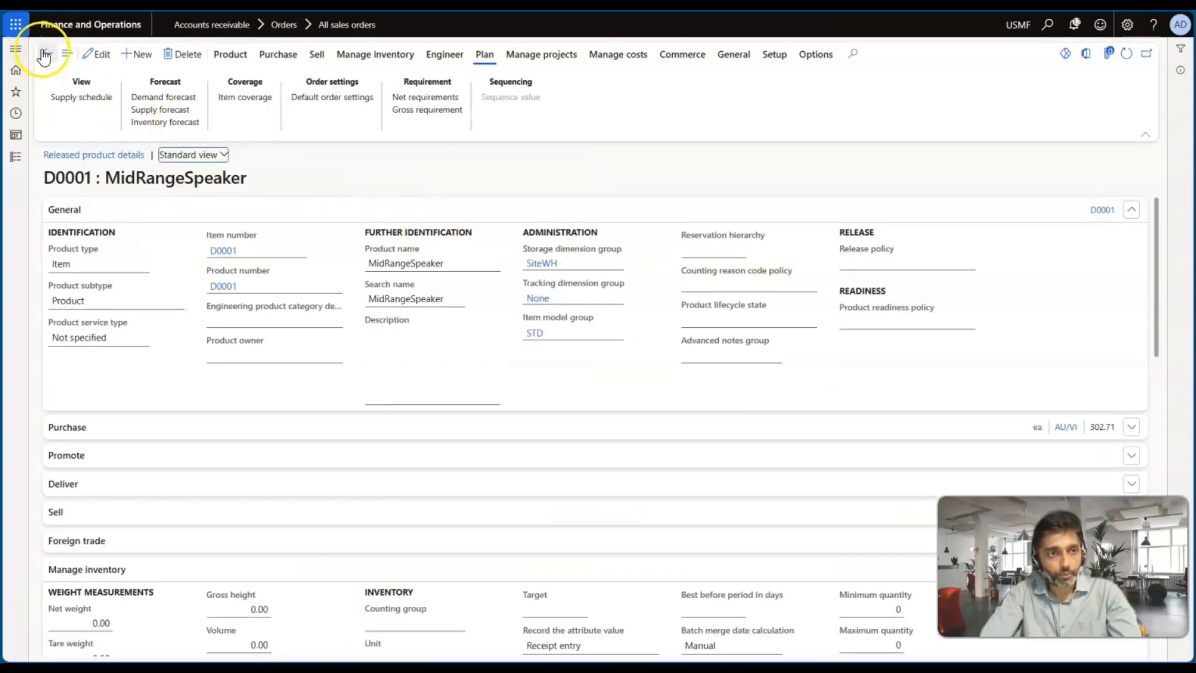
left_click(45, 55)
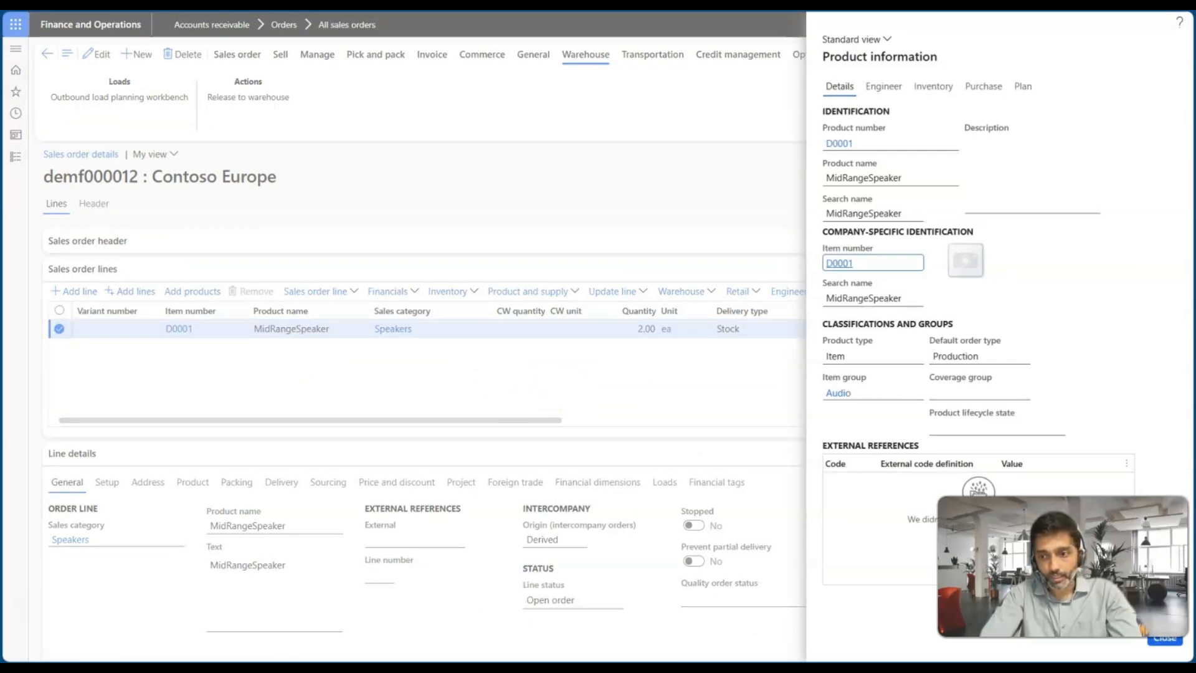
left_click(1166, 648)
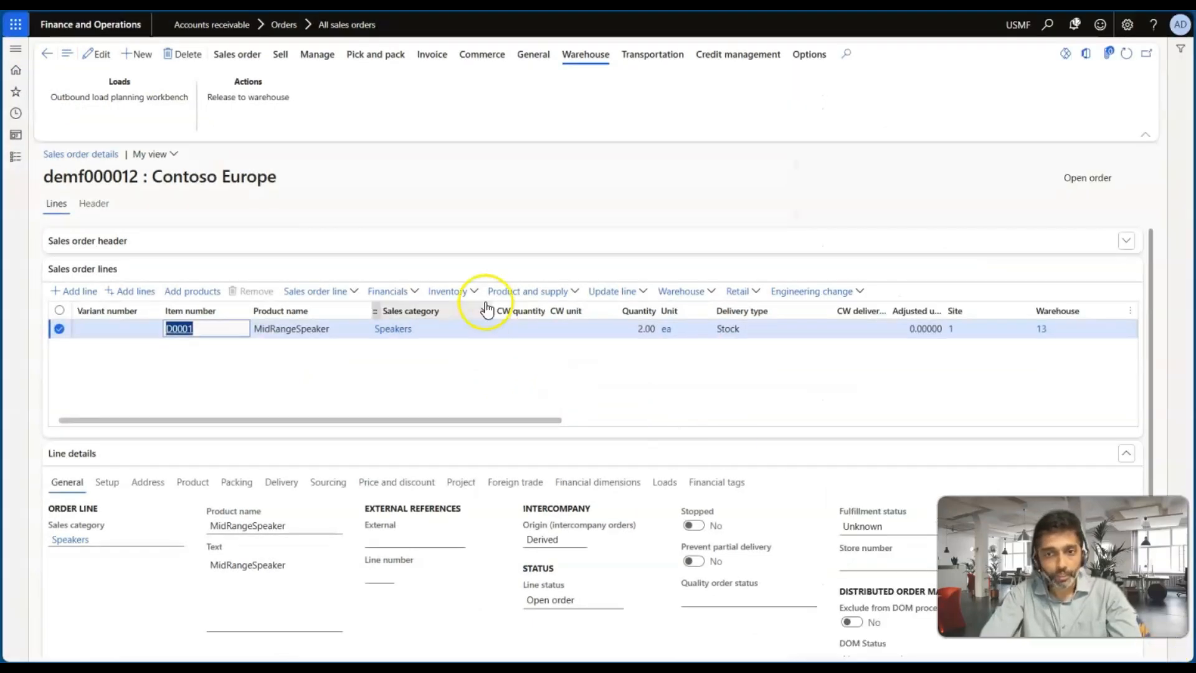
Step: Check the requested ship and receipt dates in the delivery details of the D0001 sales line
scroll(507, 351, "right", 5)
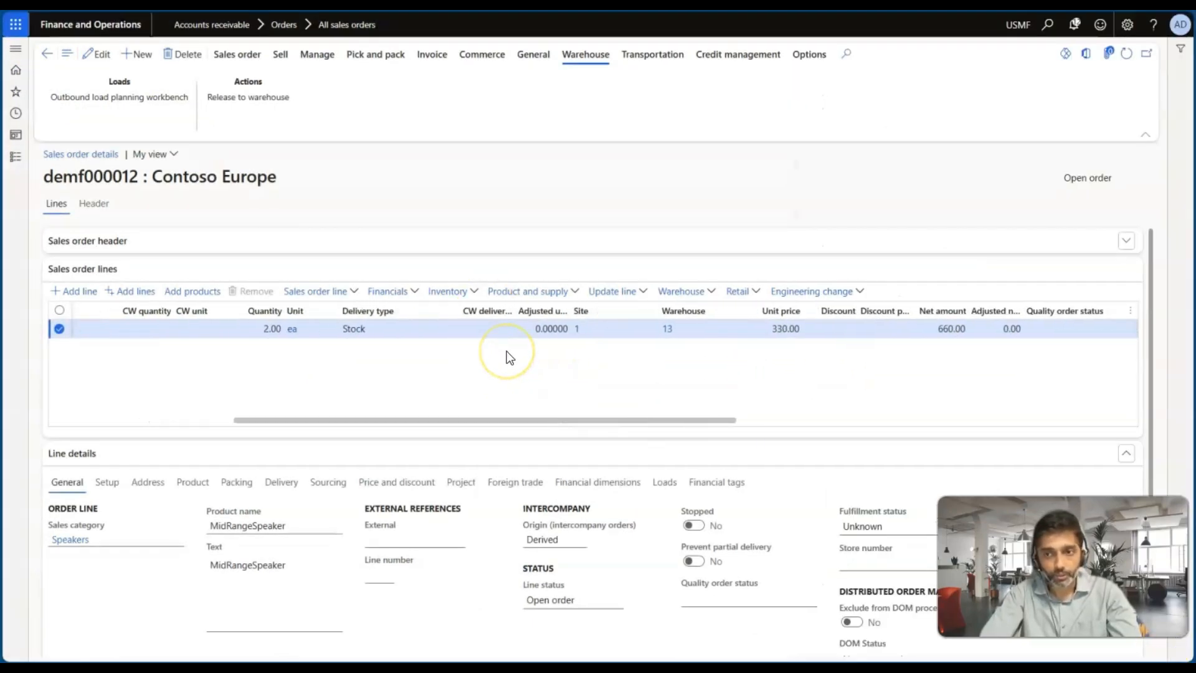
left_click(282, 483)
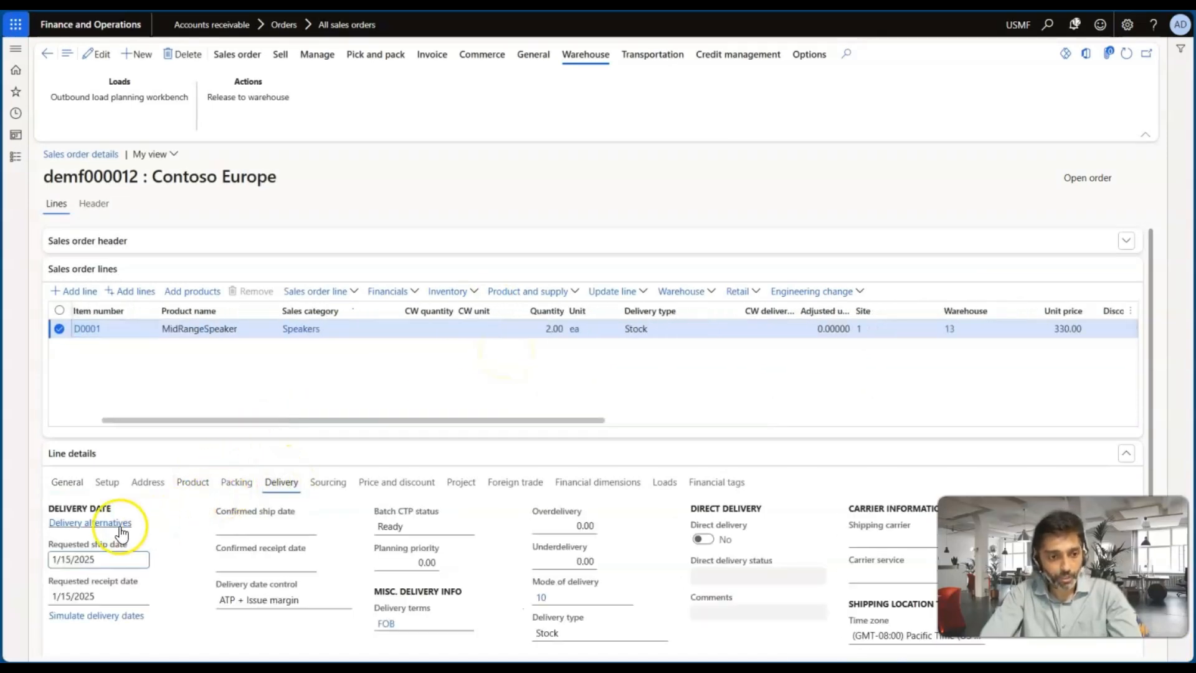
left_click(145, 562)
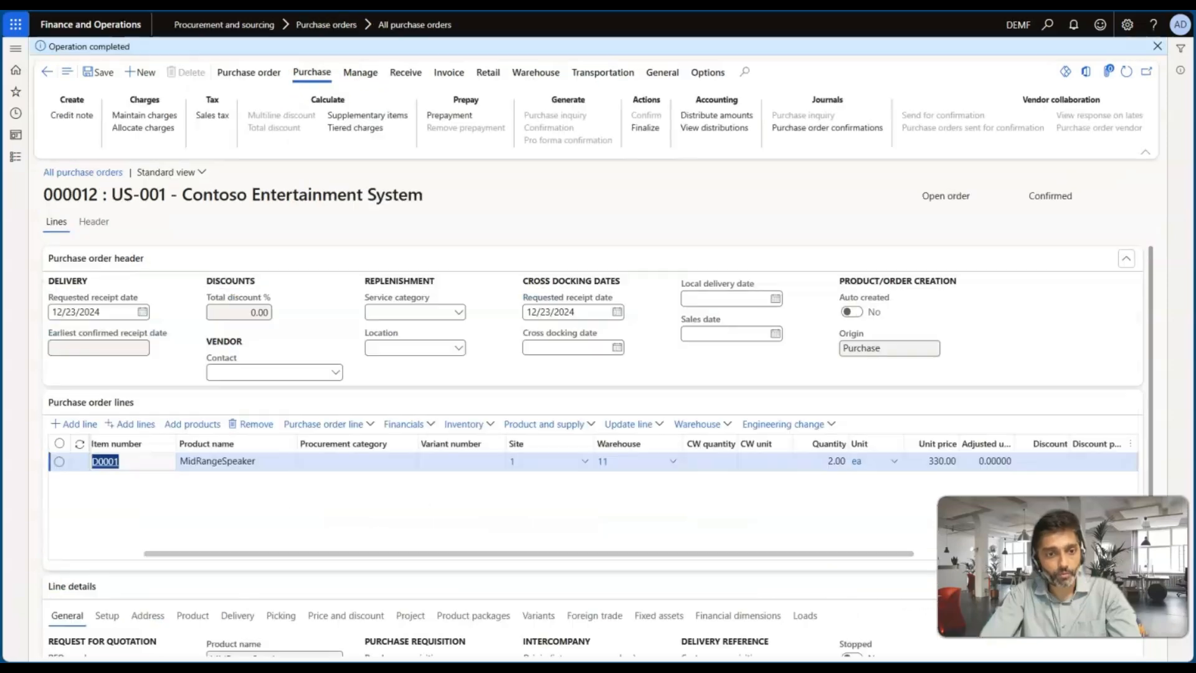
Step: In DEMF, set the requested receipt date of the D0001 purchase order line to 1/30/2025 and save the order
scroll(301, 519, "down", 3)
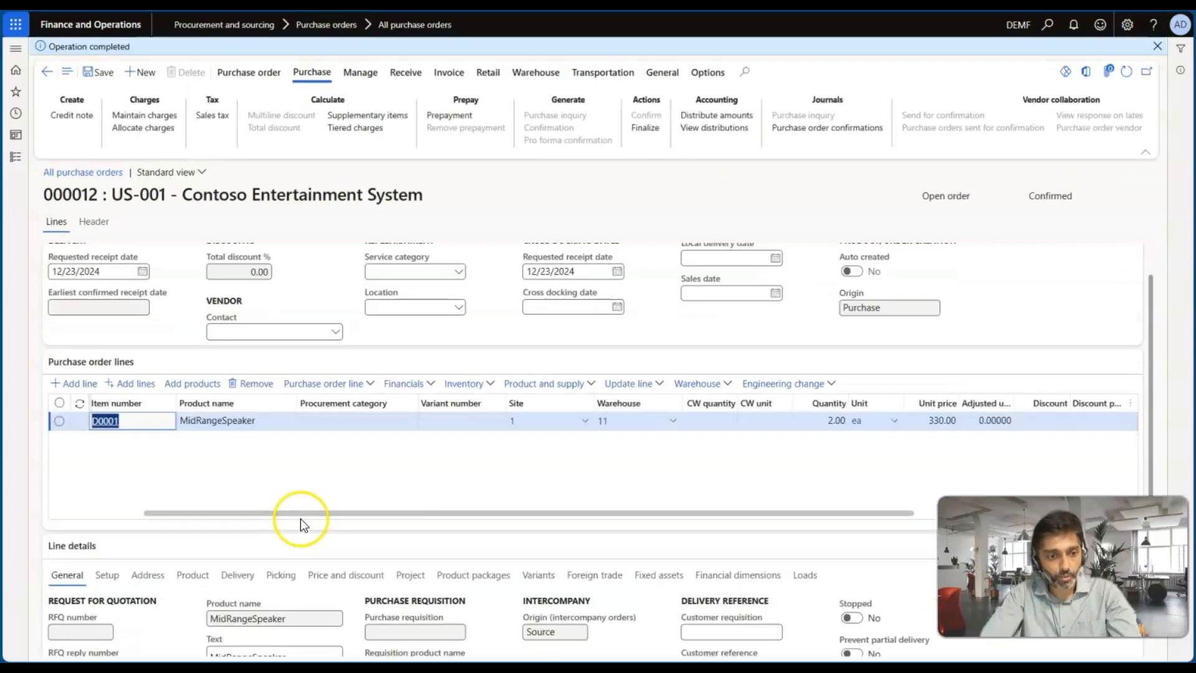
left_click(230, 461)
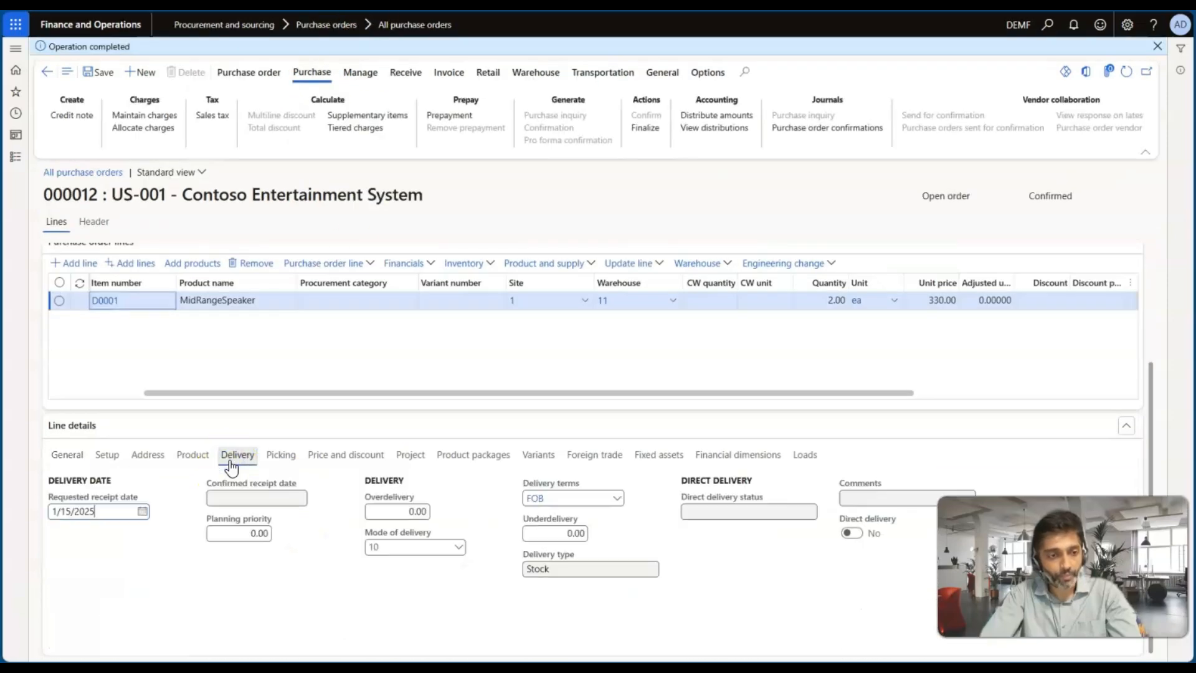
left_click(143, 511)
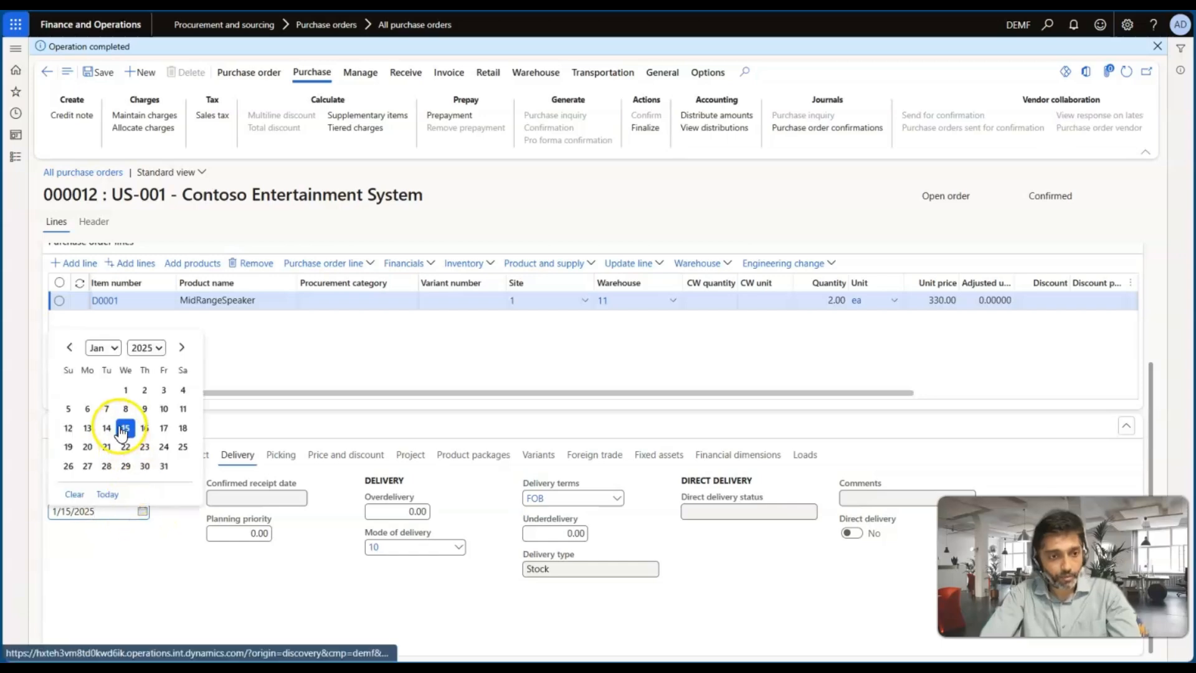
left_click(143, 468)
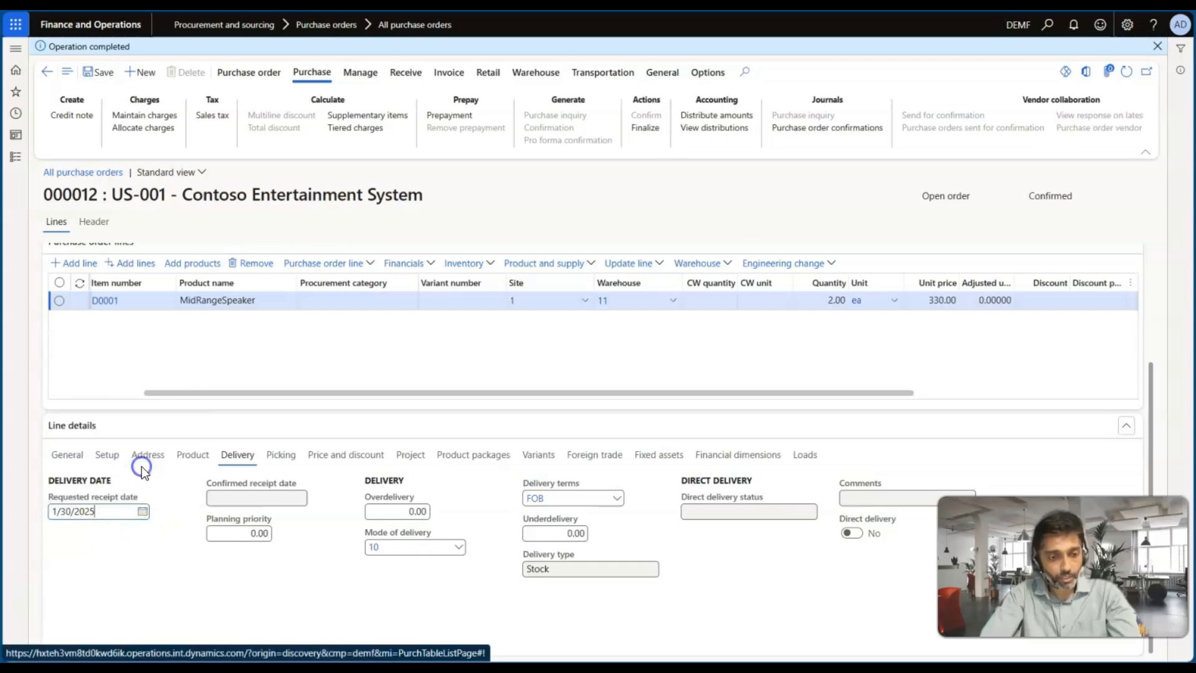
left_click(102, 72)
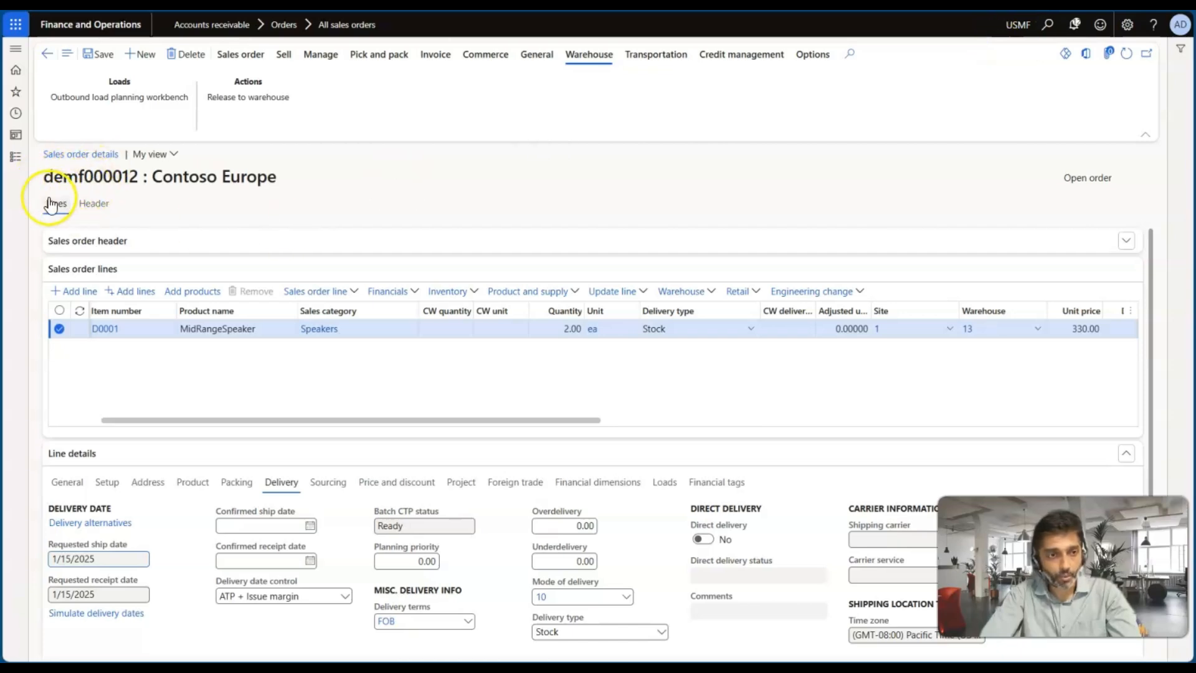
Step: Refresh the Contoso Europe sales order in USMF and check the requested delivery dates on its line
scroll(272, 538, "down", 1)
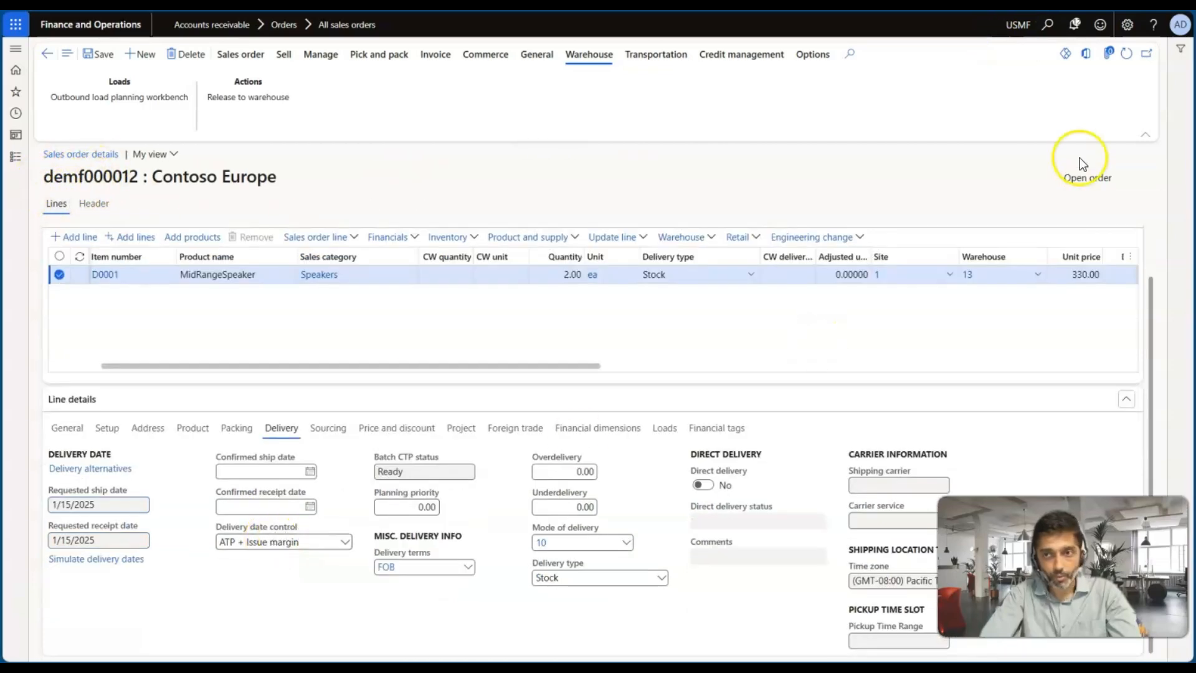
left_click(1129, 54)
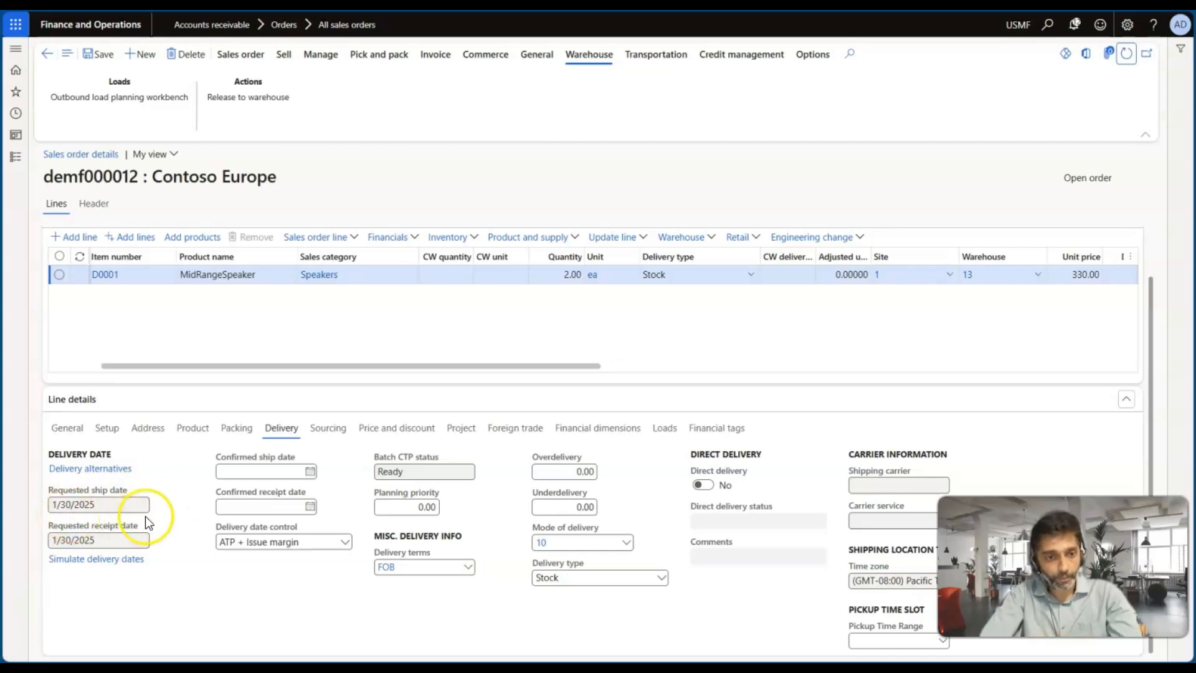
scroll(185, 499, "up", 1)
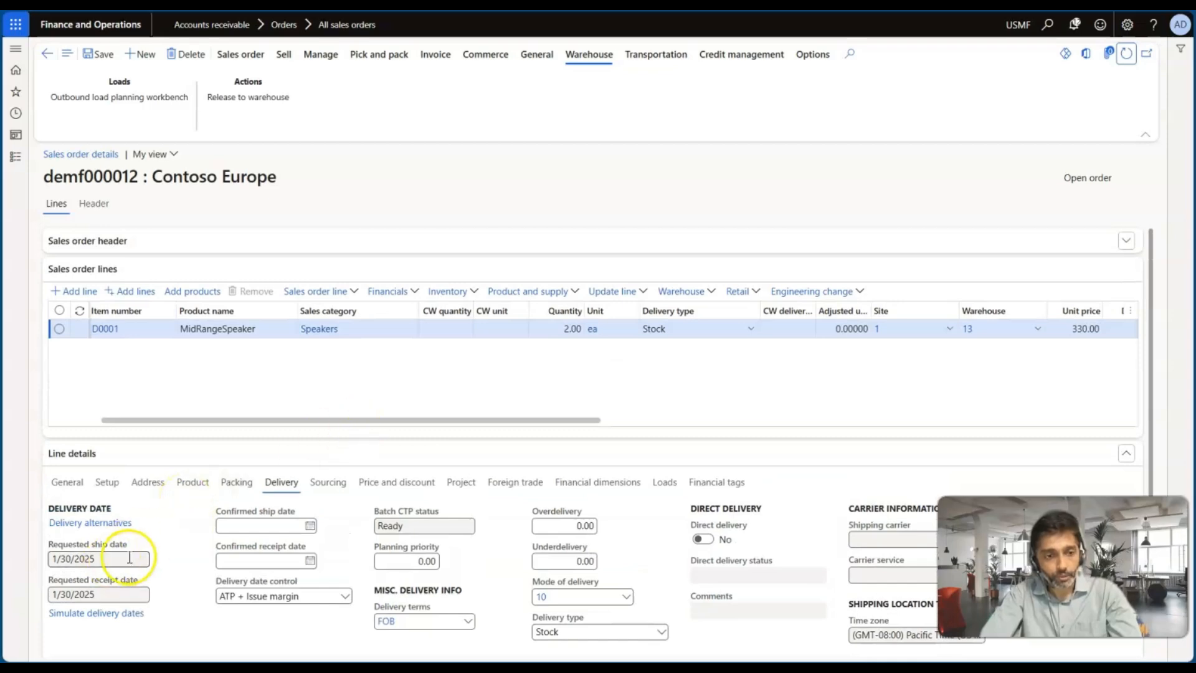
scroll(182, 544, "down", 1)
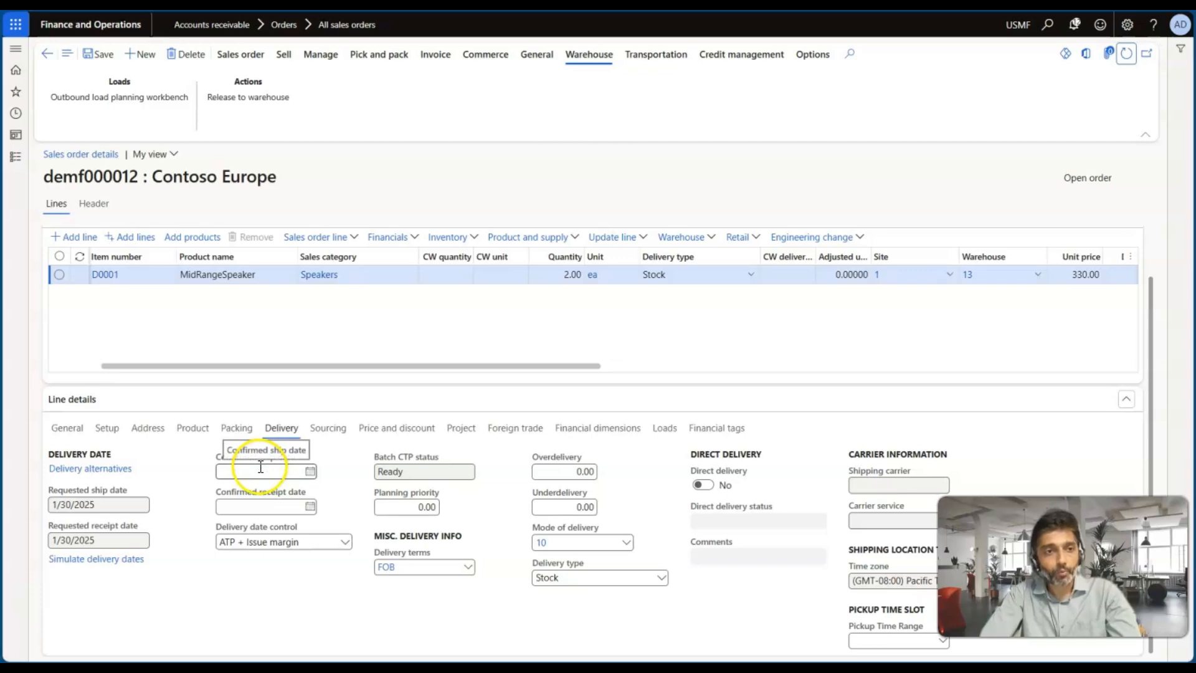
Step: Set the confirmed ship date of the D0001 sales line to a day in January 2025
left_click(310, 473)
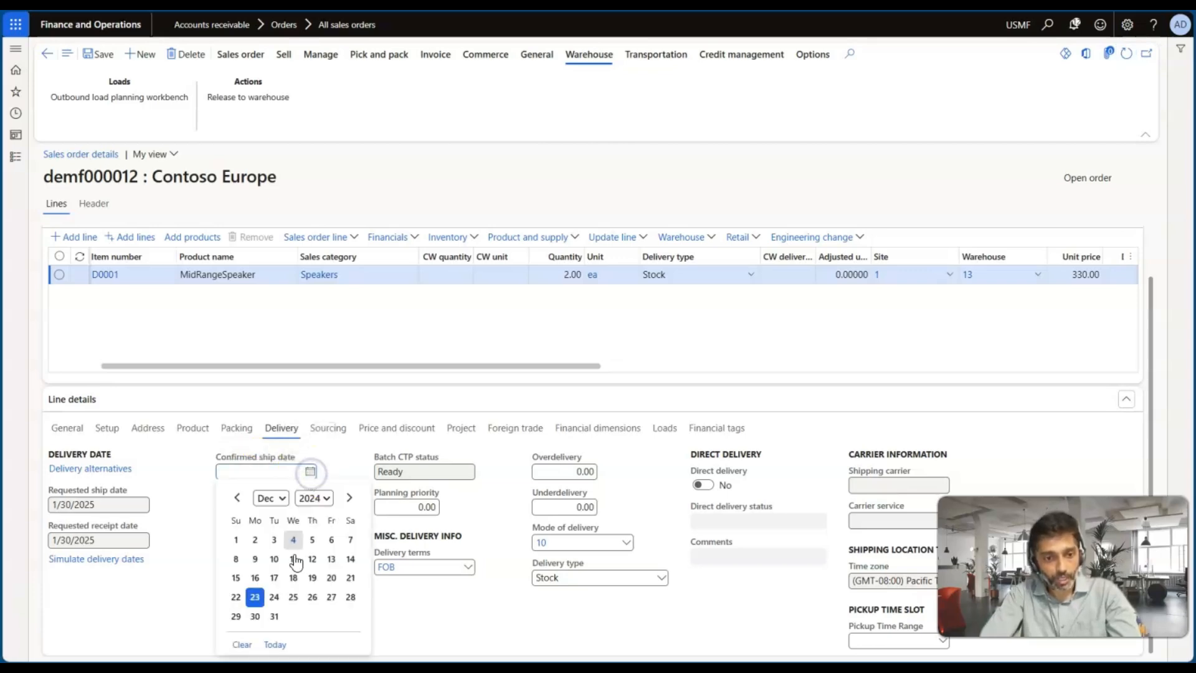
left_click(349, 498)
left_click(294, 538)
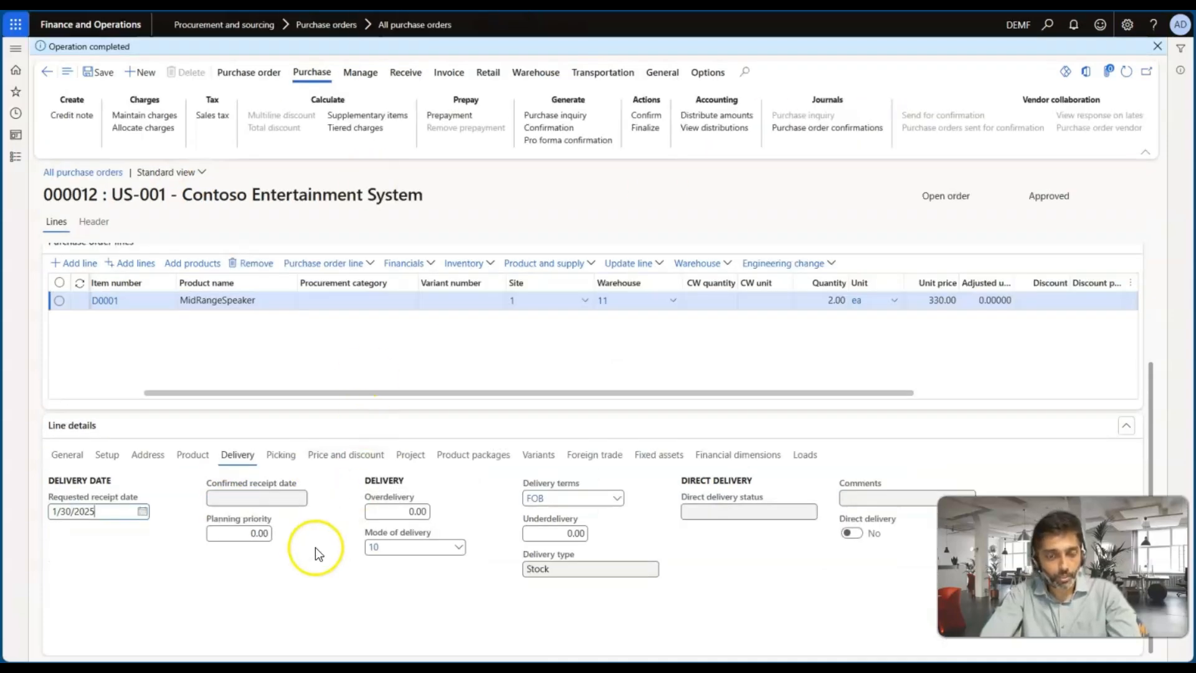
Step: Check the confirmed receipt date on the D0001 line and in the header of the DEMF purchase order
scroll(195, 528, "up", 1)
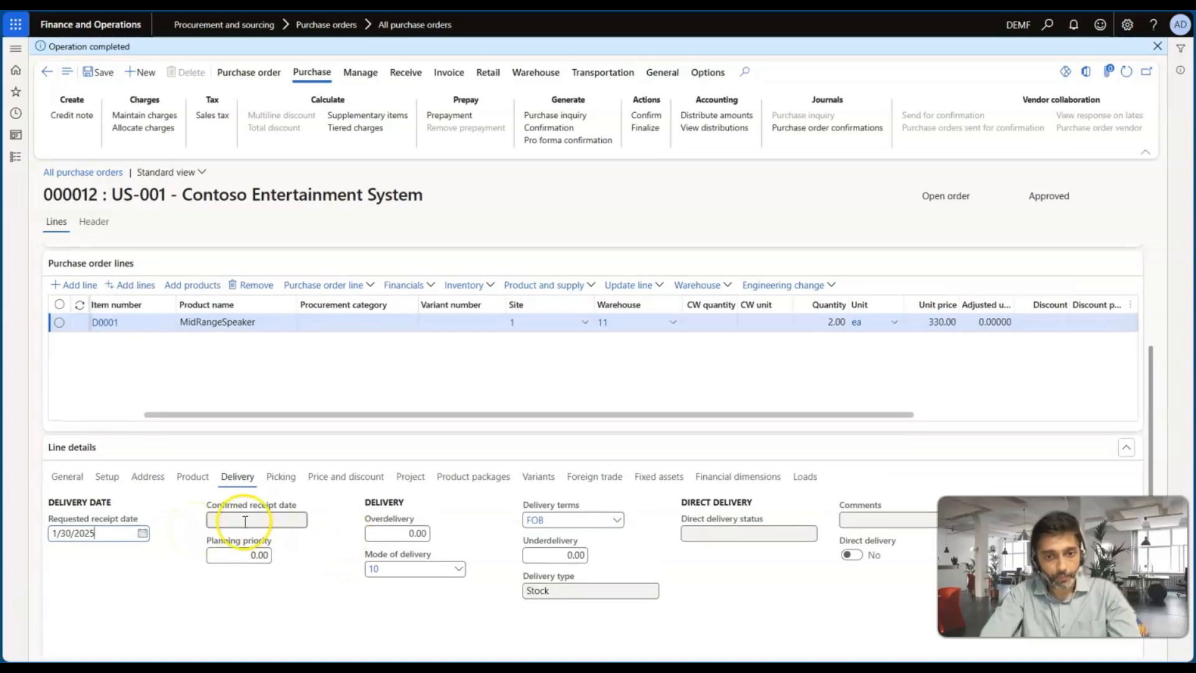
left_click(67, 477)
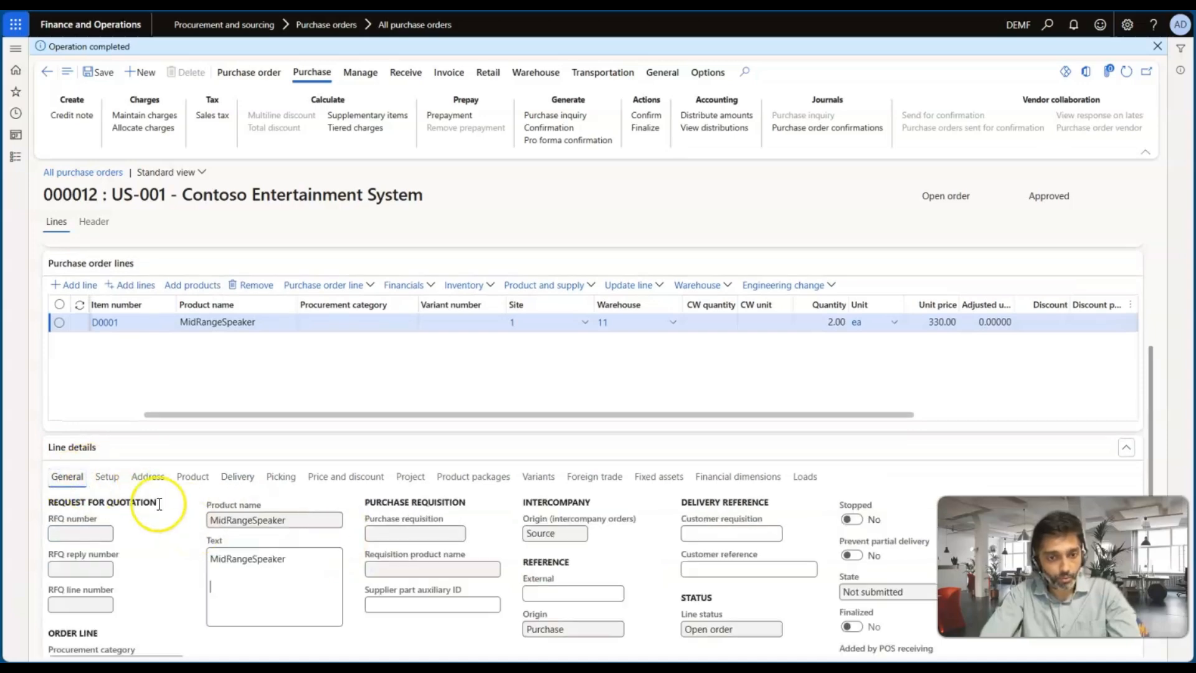
left_click(238, 477)
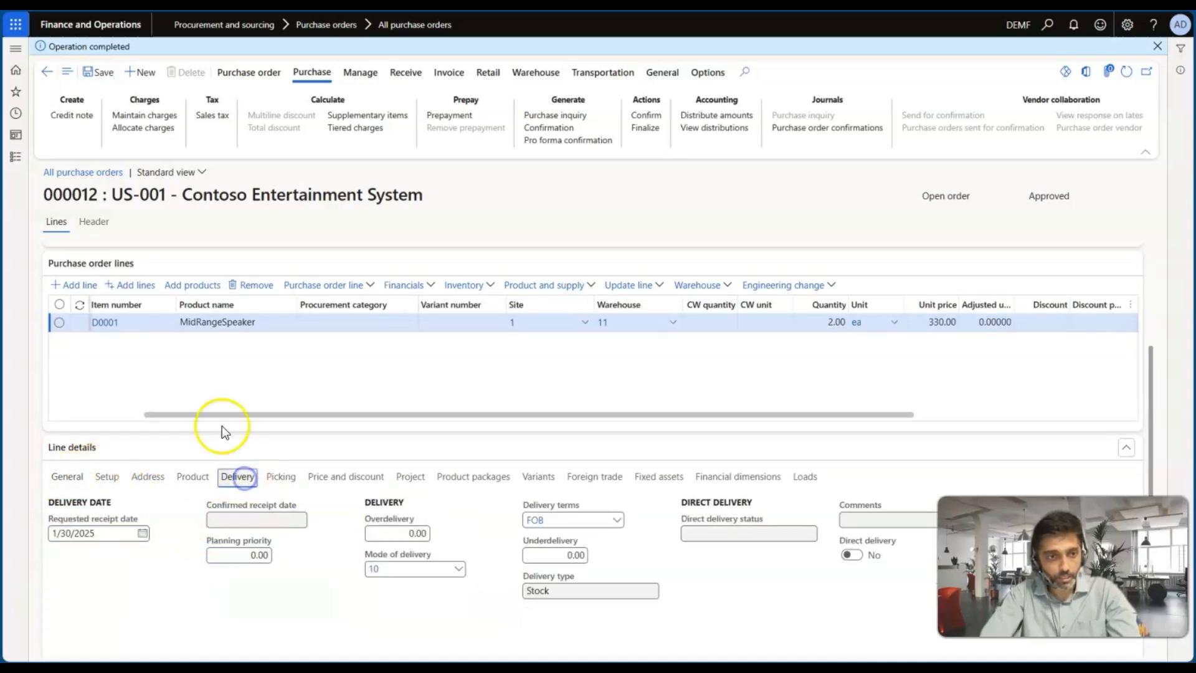
scroll(222, 426, "up", 3)
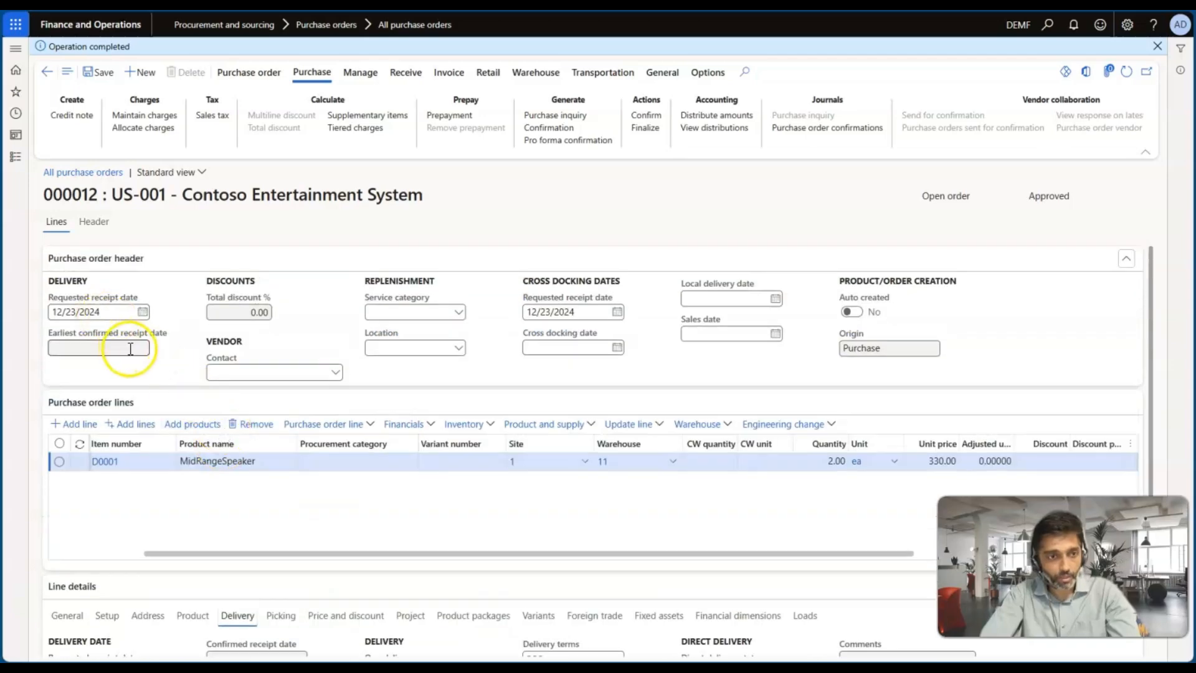
Step: Refresh the DEMF purchase order and compare the header's earliest confirmed receipt date with the confirmed receipt date of its D0001 line
left_click(1126, 72)
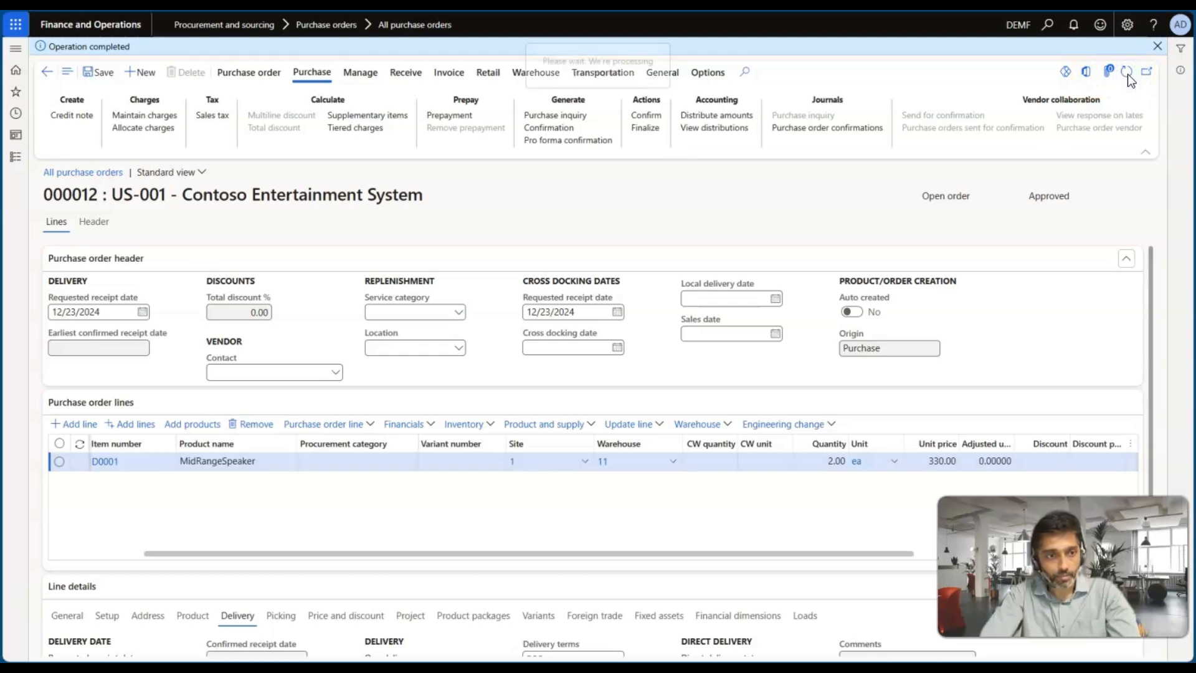
left_click_drag(95, 349, 40, 350)
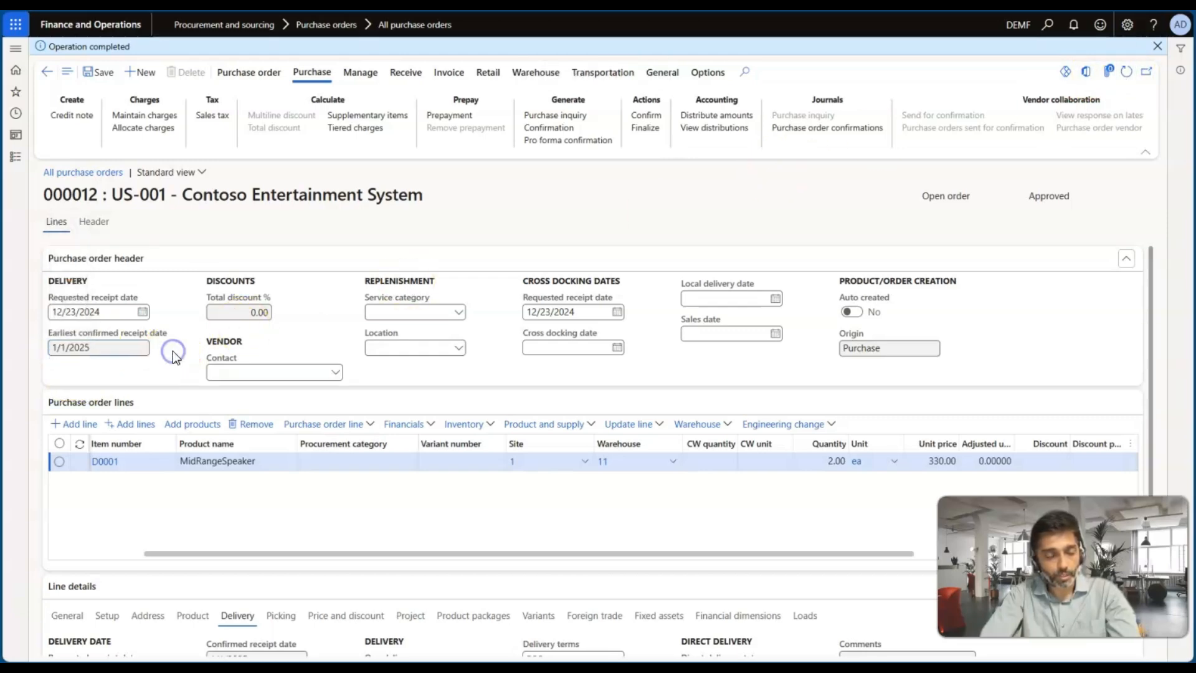
scroll(182, 350, "down", 3)
left_click_drag(262, 497, 197, 504)
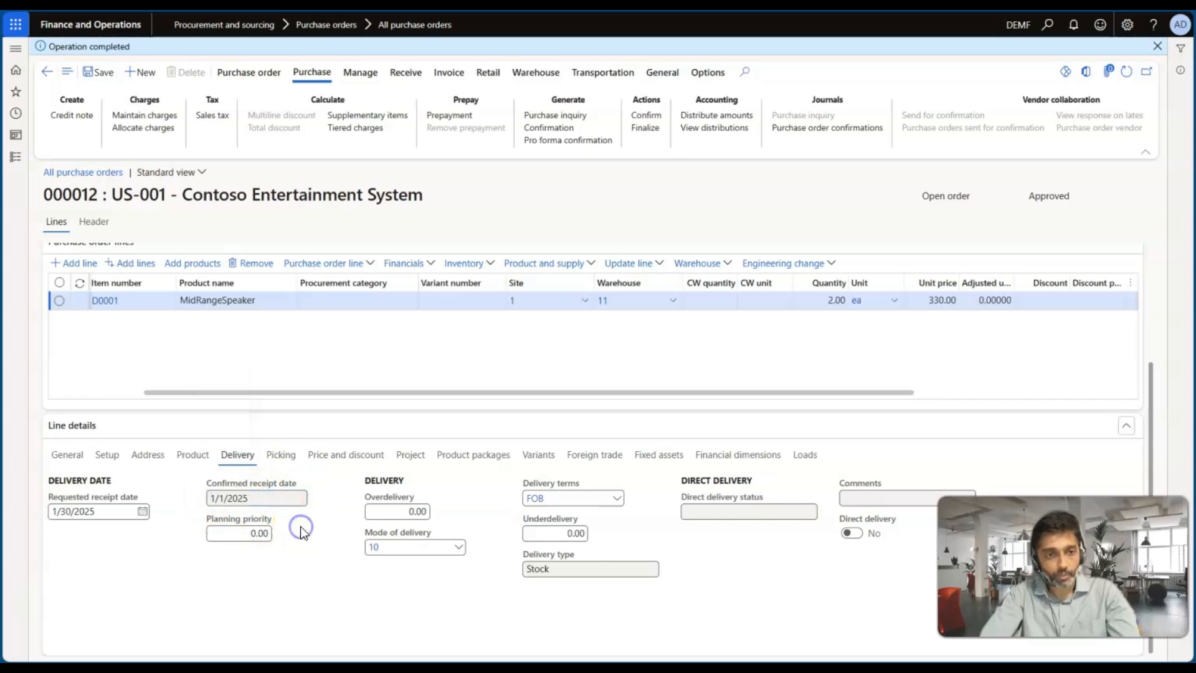
scroll(300, 526, "up", 2)
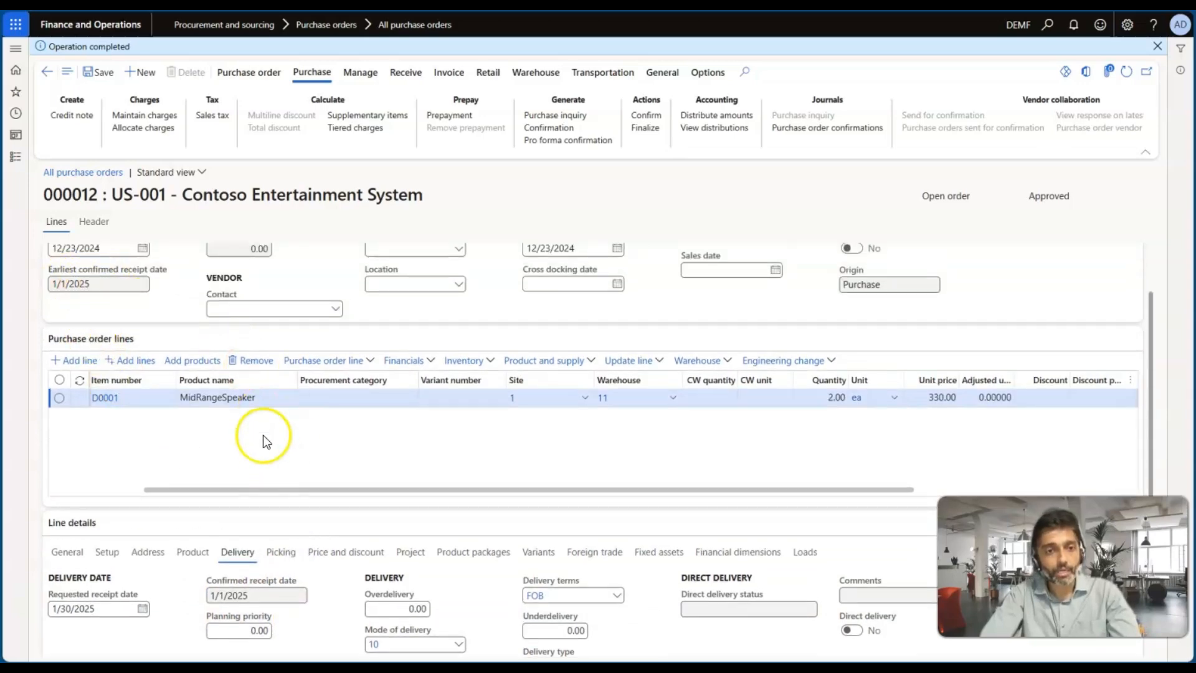
scroll(222, 460, "up", 1)
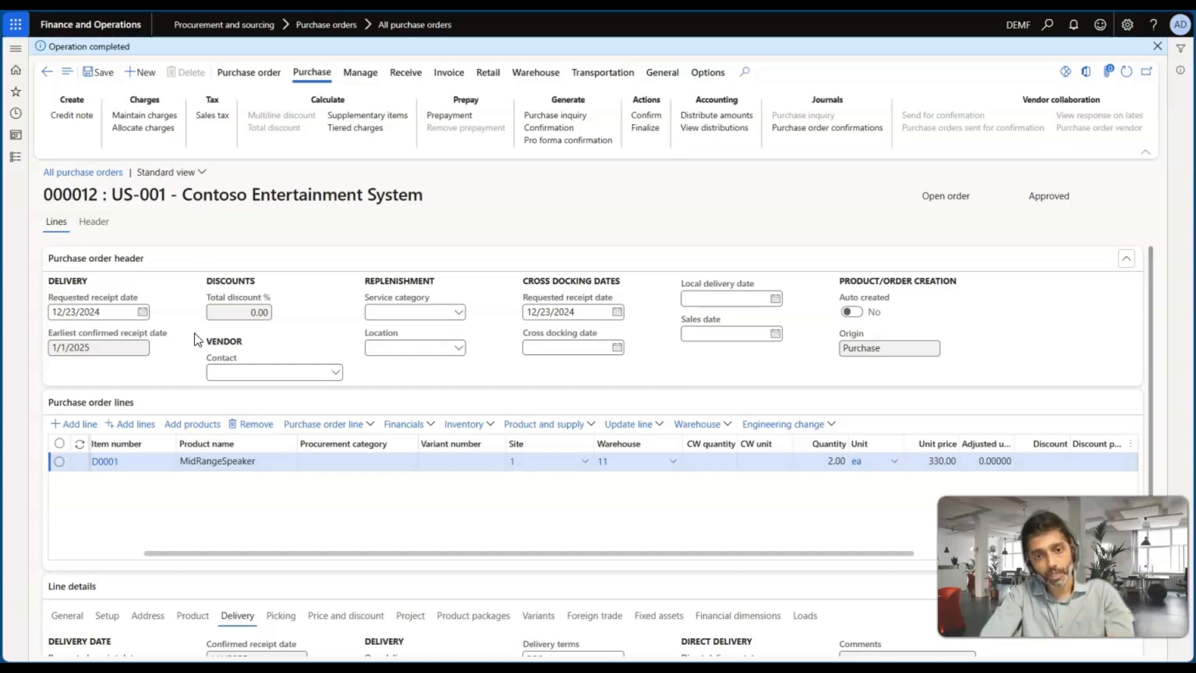
Step: Set the D0001 purchase line quantity to 4, save the order, and refresh the Contoso Europe sales order in USMF to check the quantity
scroll(532, 518, "right", 3)
left_click(638, 460)
type("4")
left_click(672, 461)
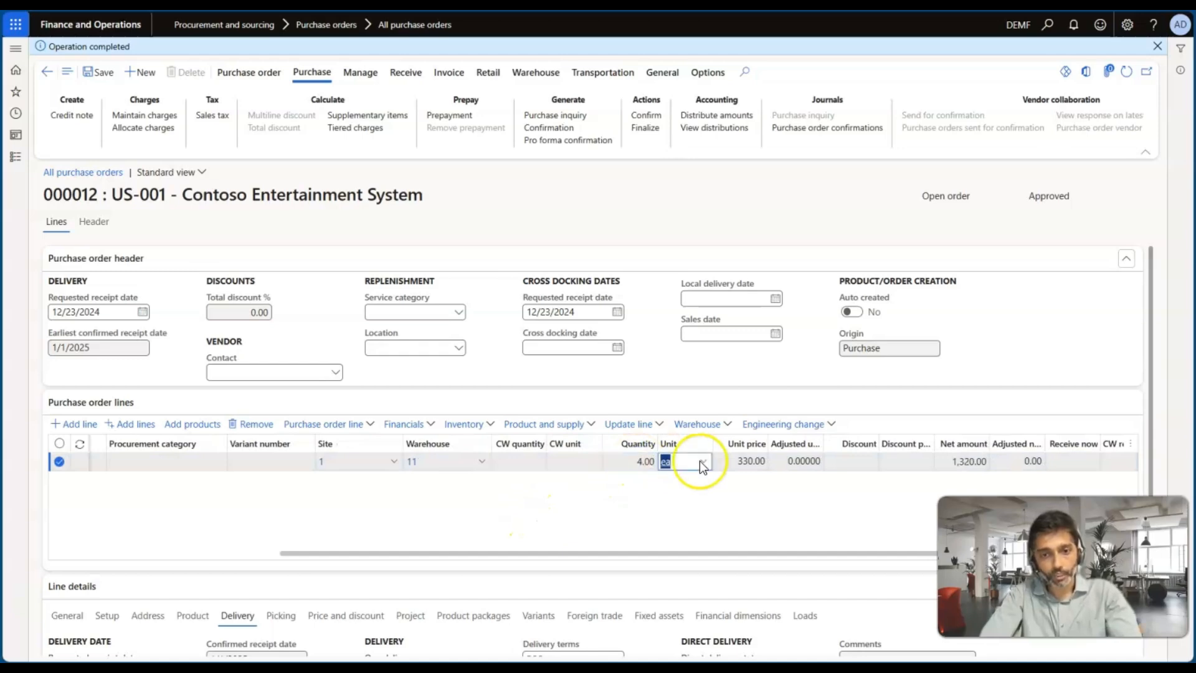
left_click(102, 73)
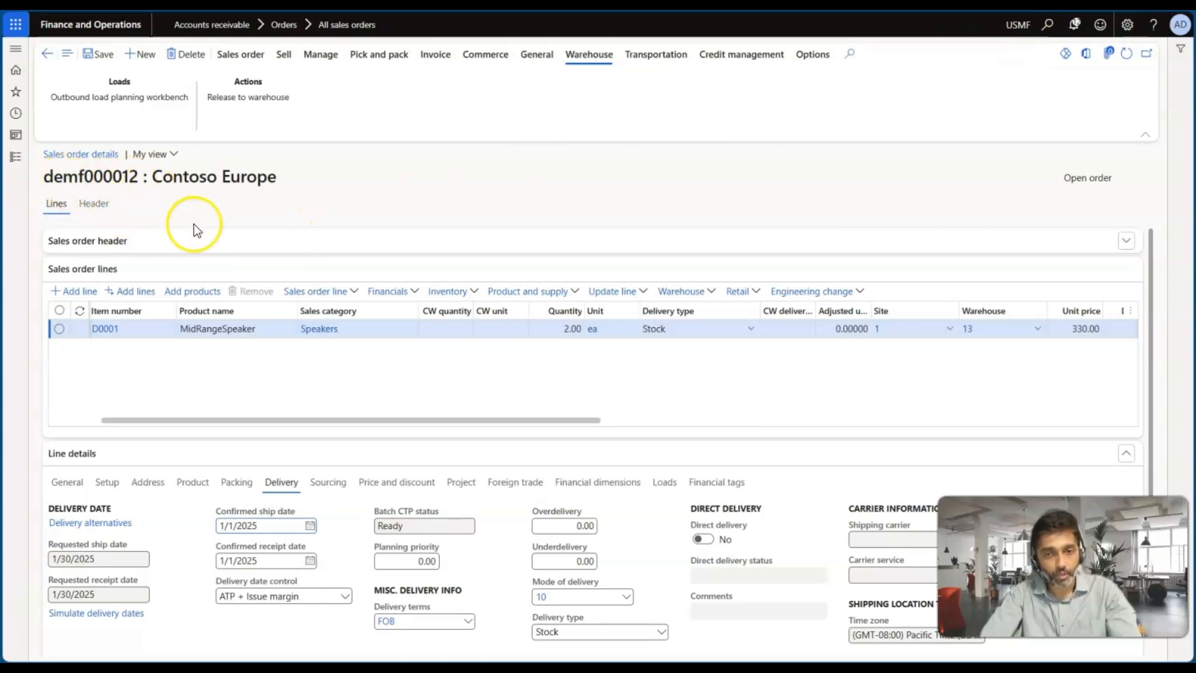
left_click(1127, 60)
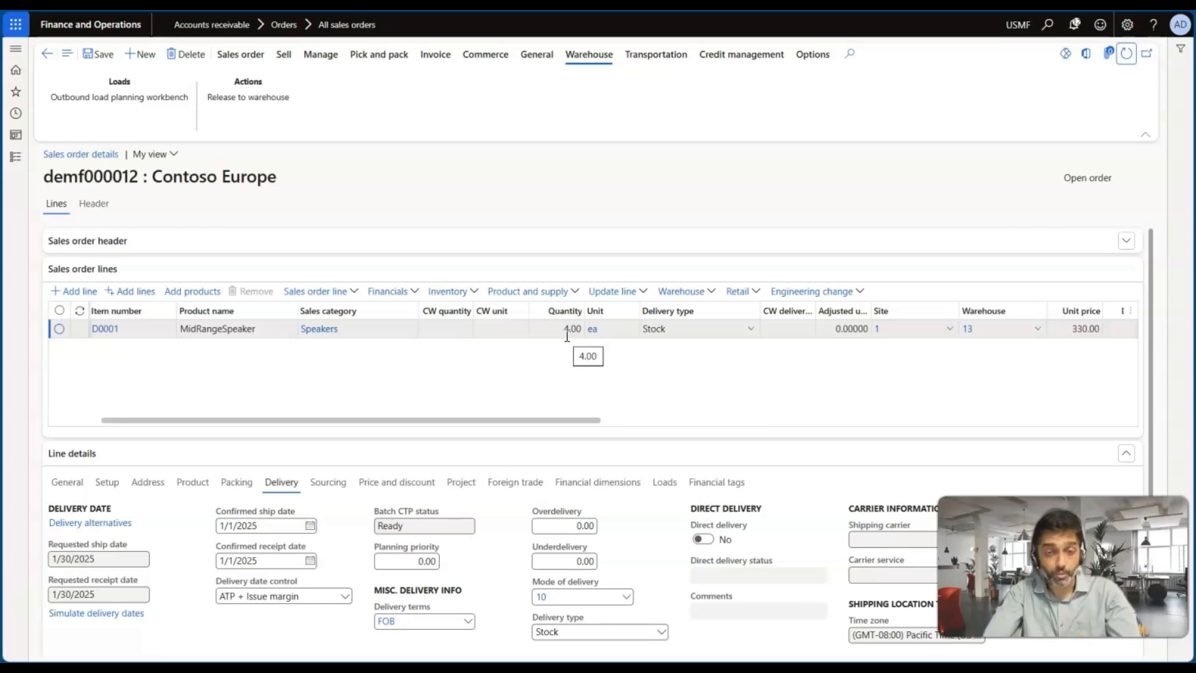
left_click(270, 273)
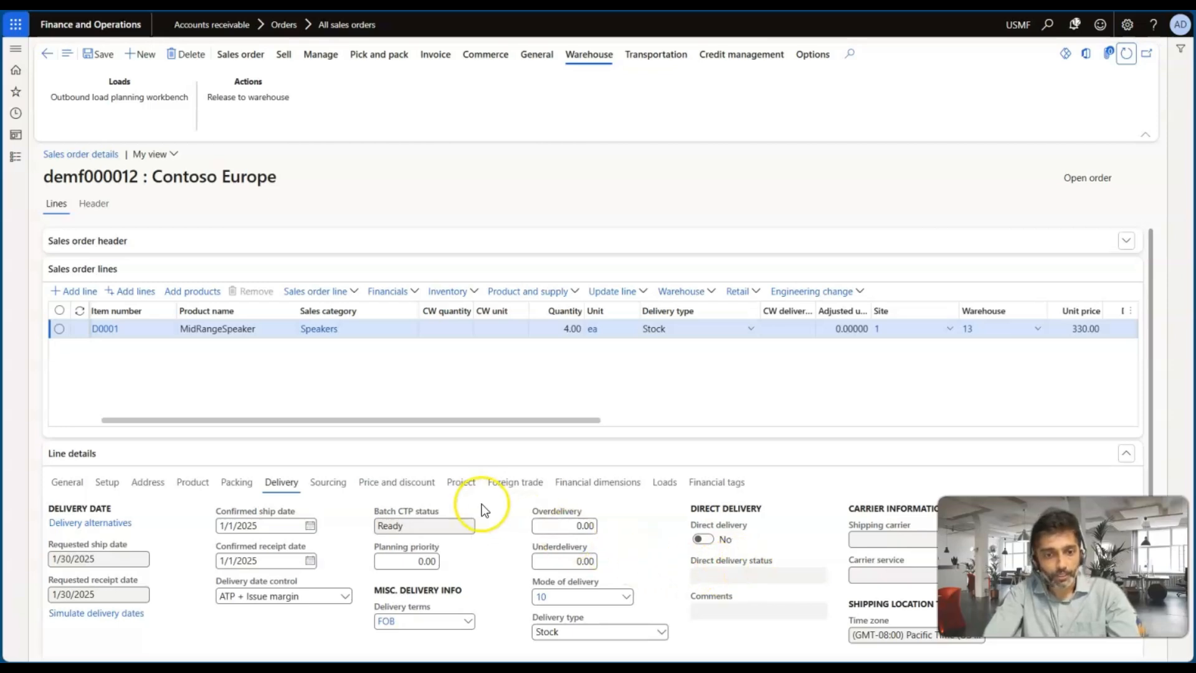
Step: Try Direct delivery as the delivery type in the D0001 sales line's sourcing details and return it to Stock
left_click(330, 483)
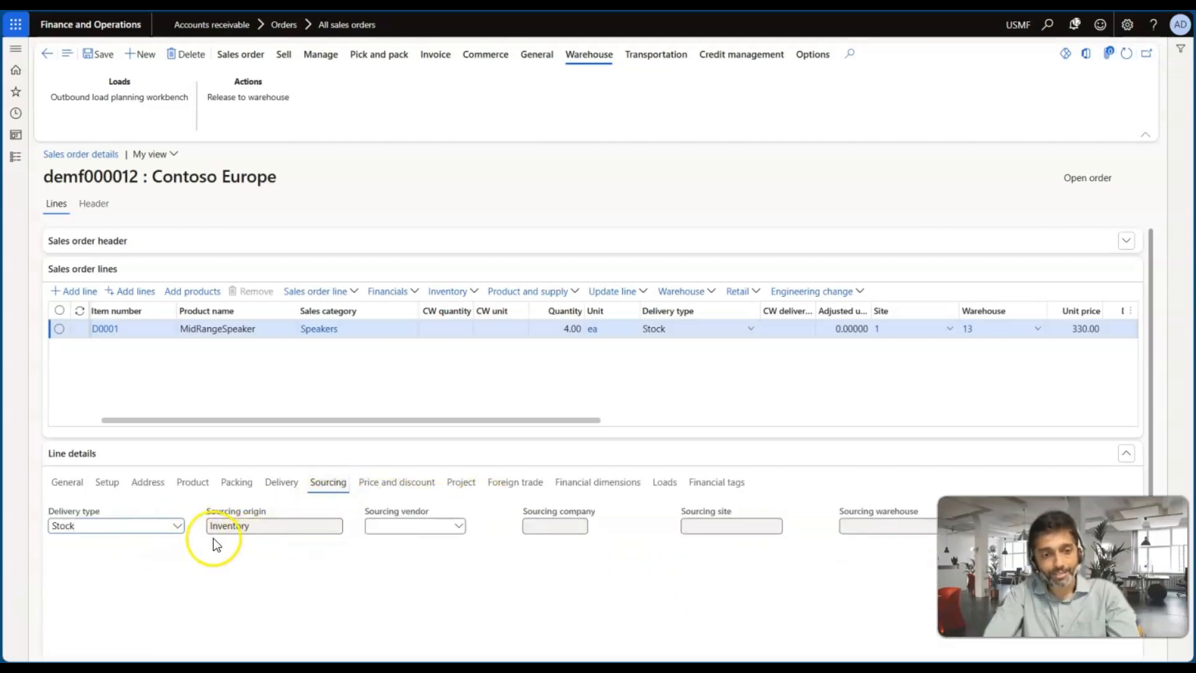
left_click(178, 527)
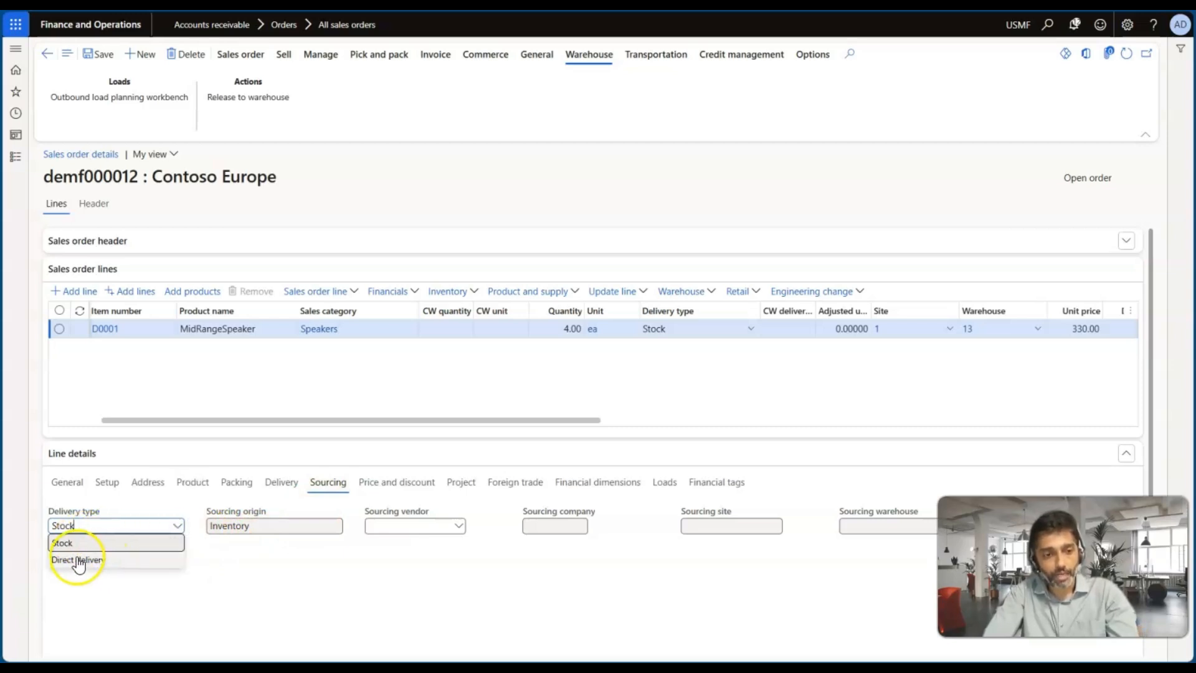
left_click(119, 561)
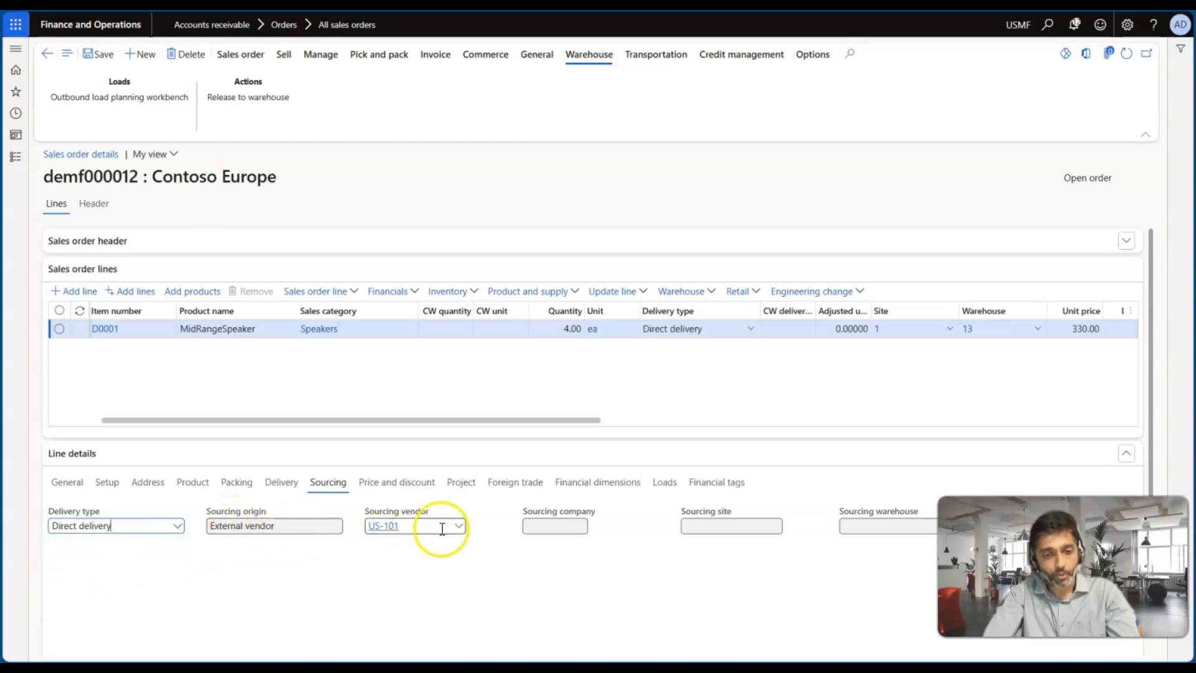
left_click(178, 527)
left_click(129, 542)
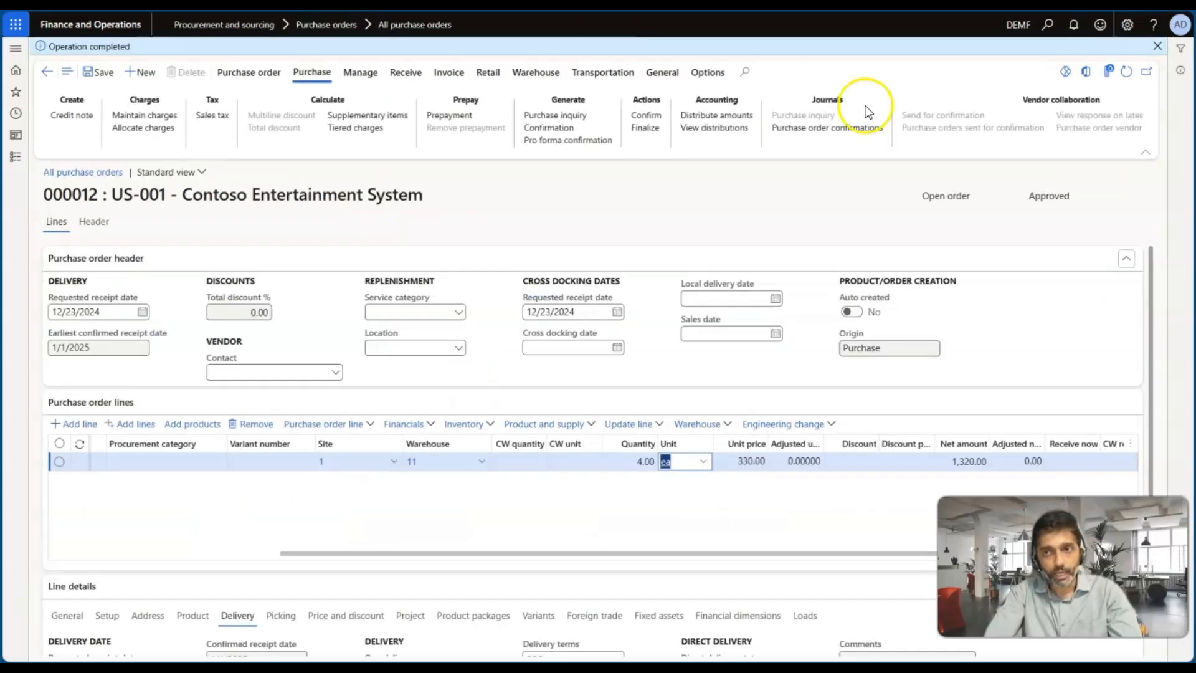
Step: Confirm the Contoso Entertainment System purchase order in DEMF
left_click(645, 116)
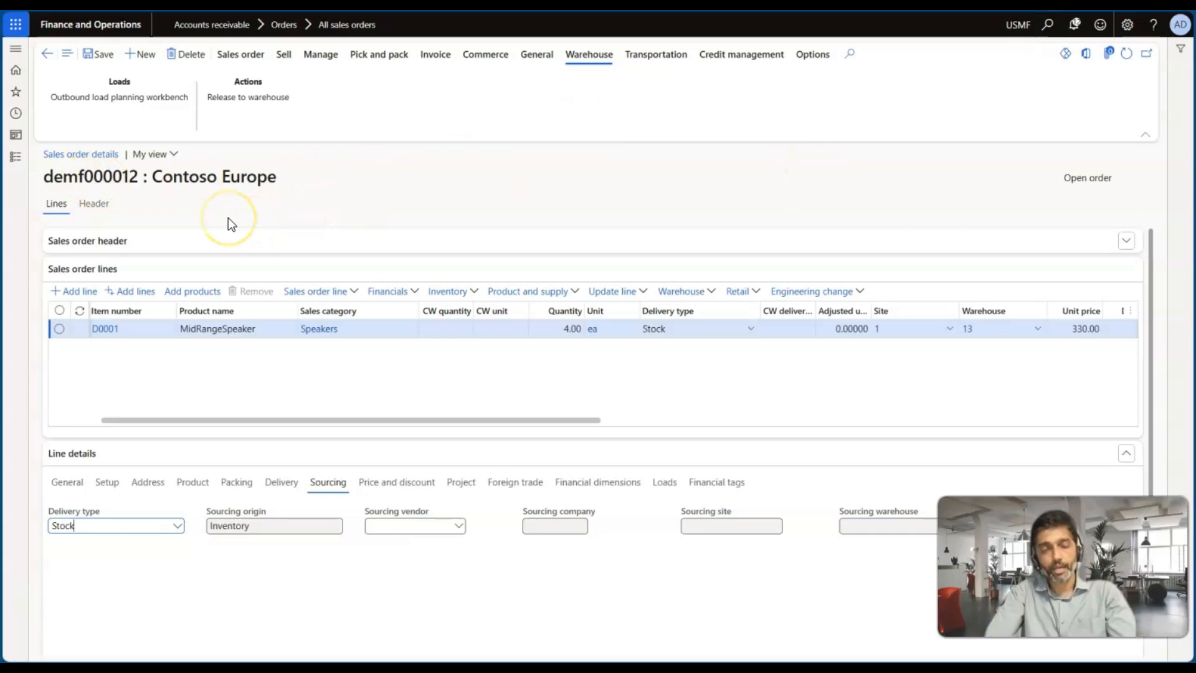
key("alt+Tab")
key("alt+Tab")
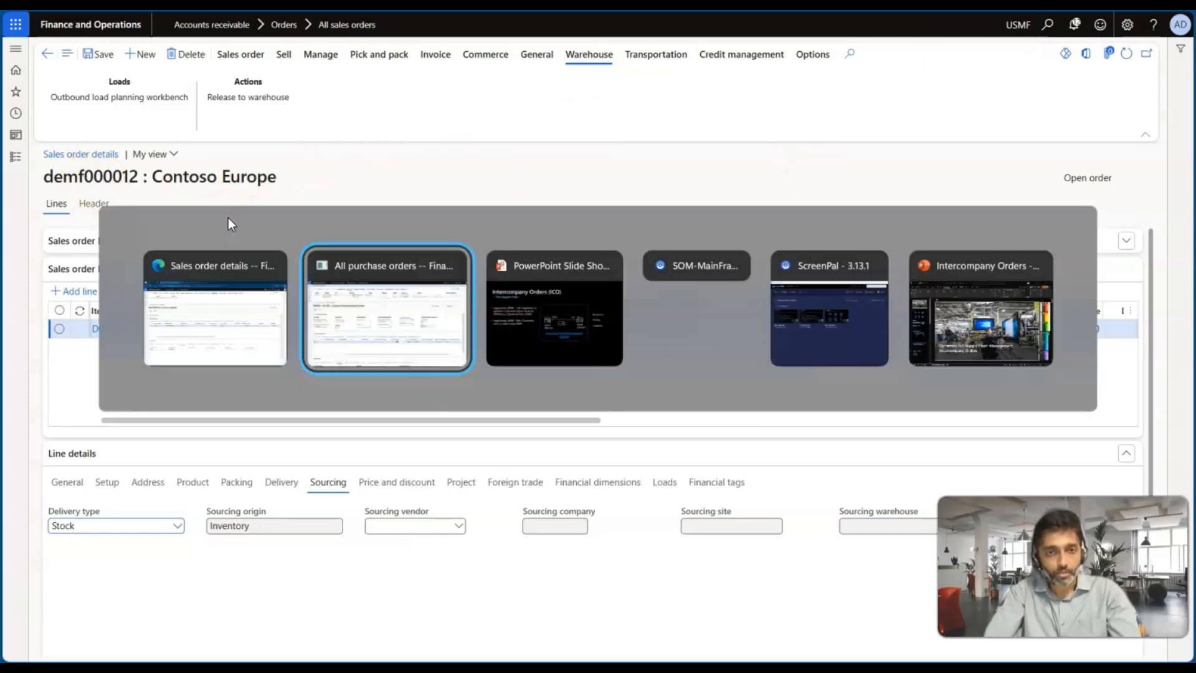
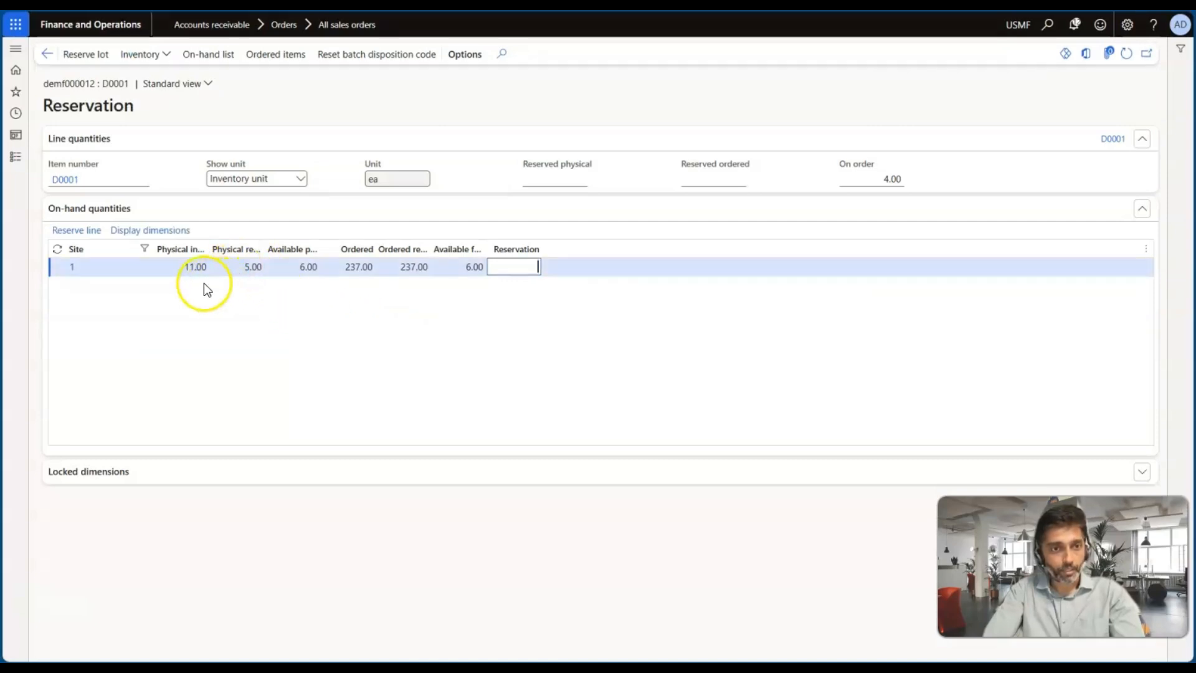
Step: Reserve 4 units of D0001 at site 1 for the USMF sales line and return to the sales order
key("Tab")
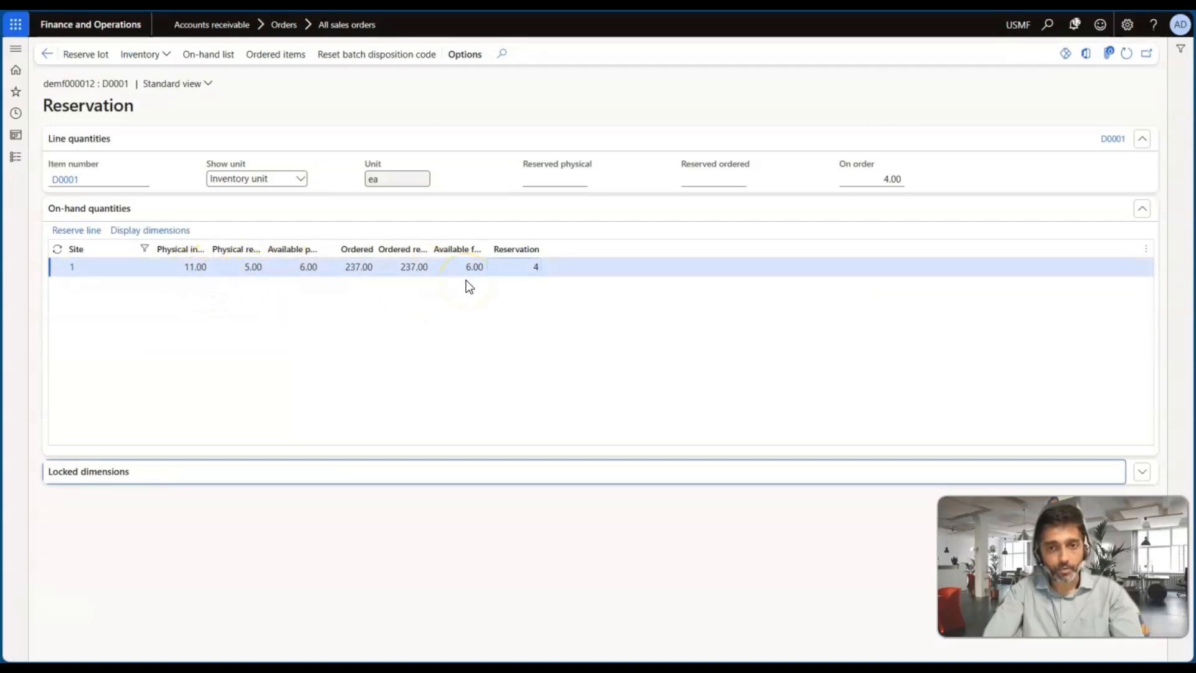
left_click(46, 54)
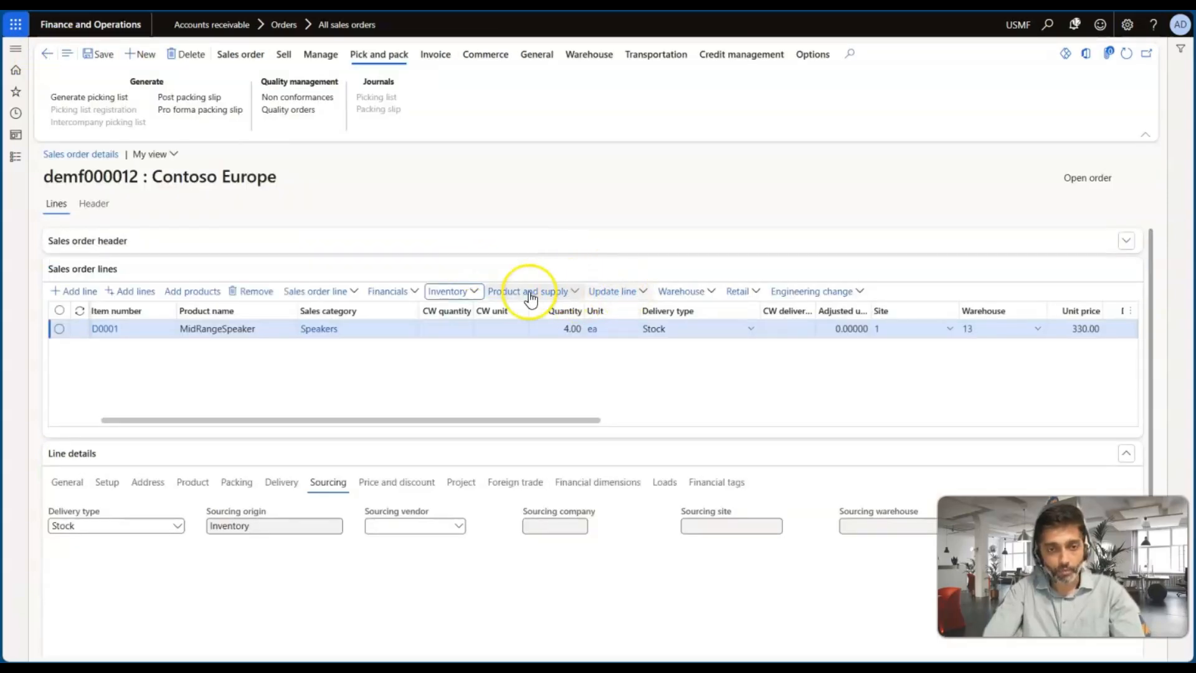
Step: Post the packing slip of the Contoso Europe sales order for 4 units of D0001 and check the order status
left_click(187, 97)
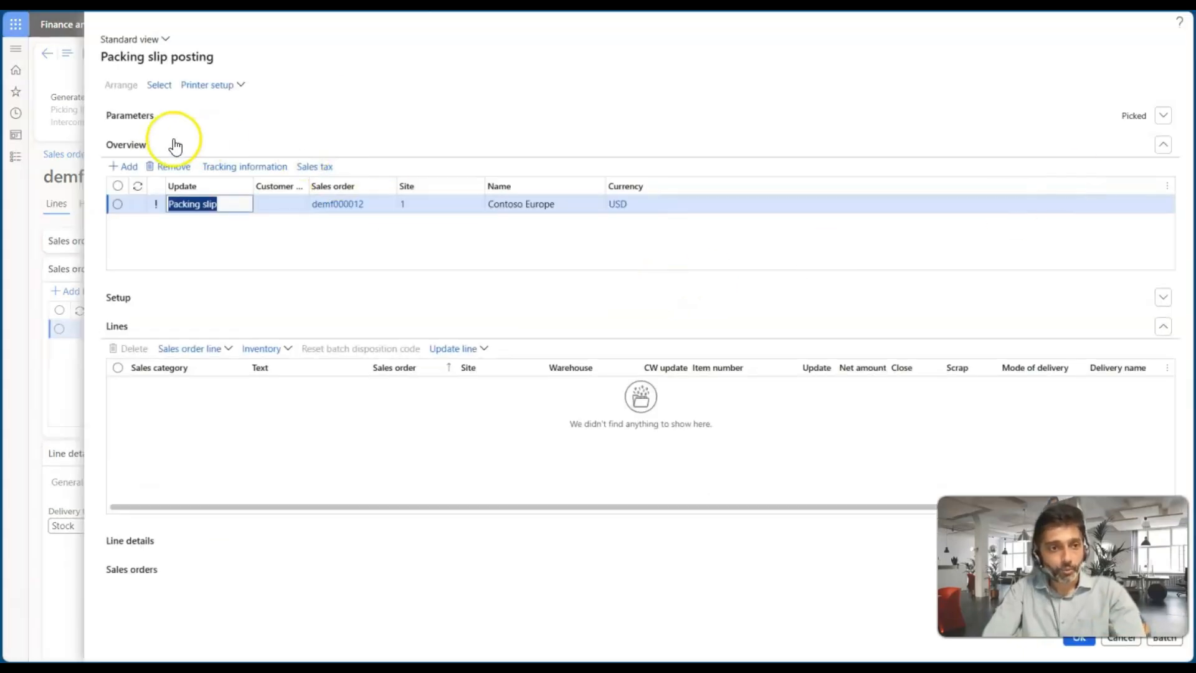
left_click(144, 118)
left_click(236, 174)
left_click(139, 199)
scroll(347, 265, "down", 3)
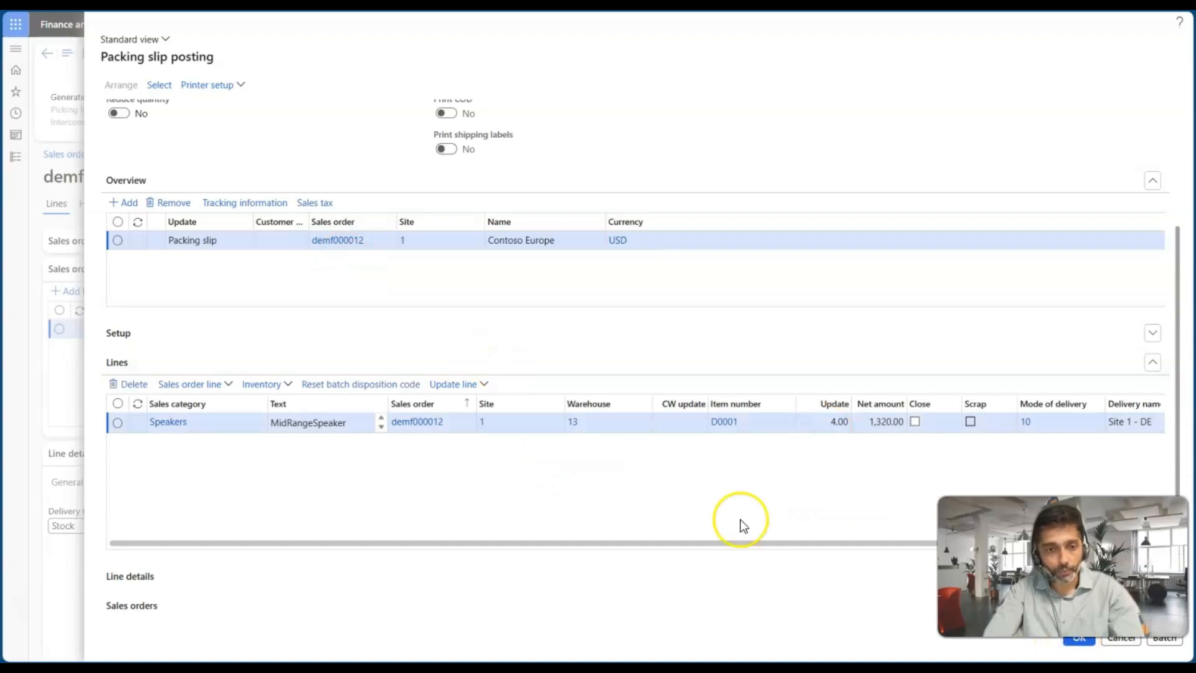
left_click(729, 311)
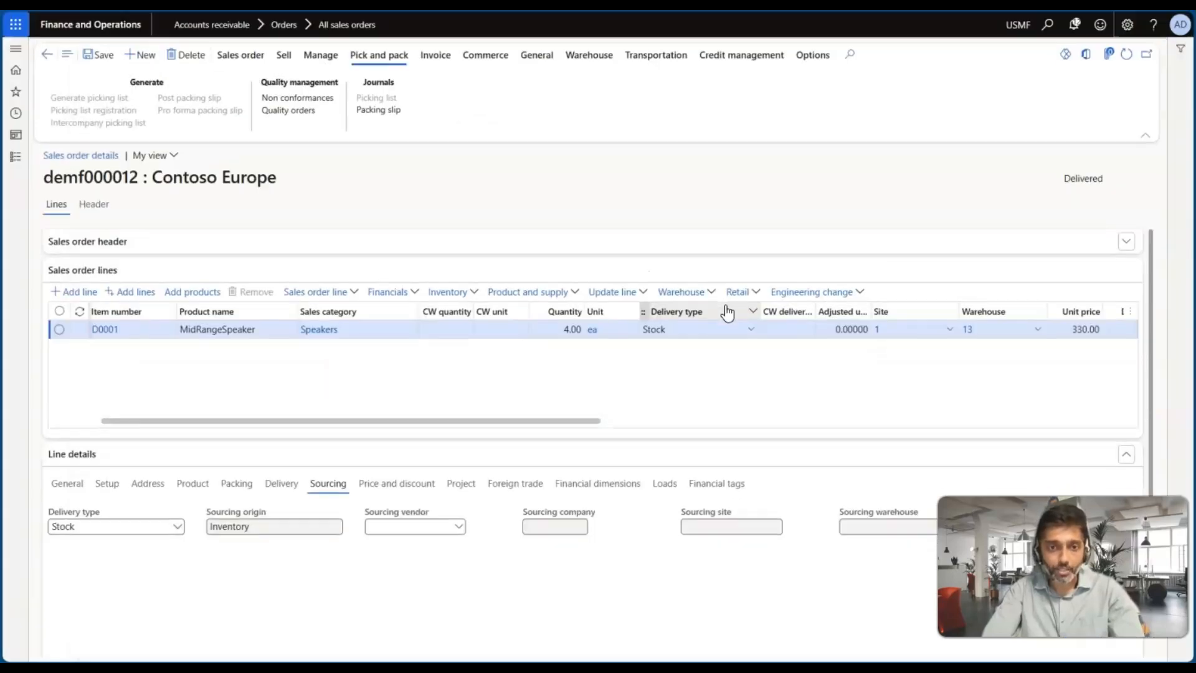
left_click(1065, 201)
double_click(1067, 201)
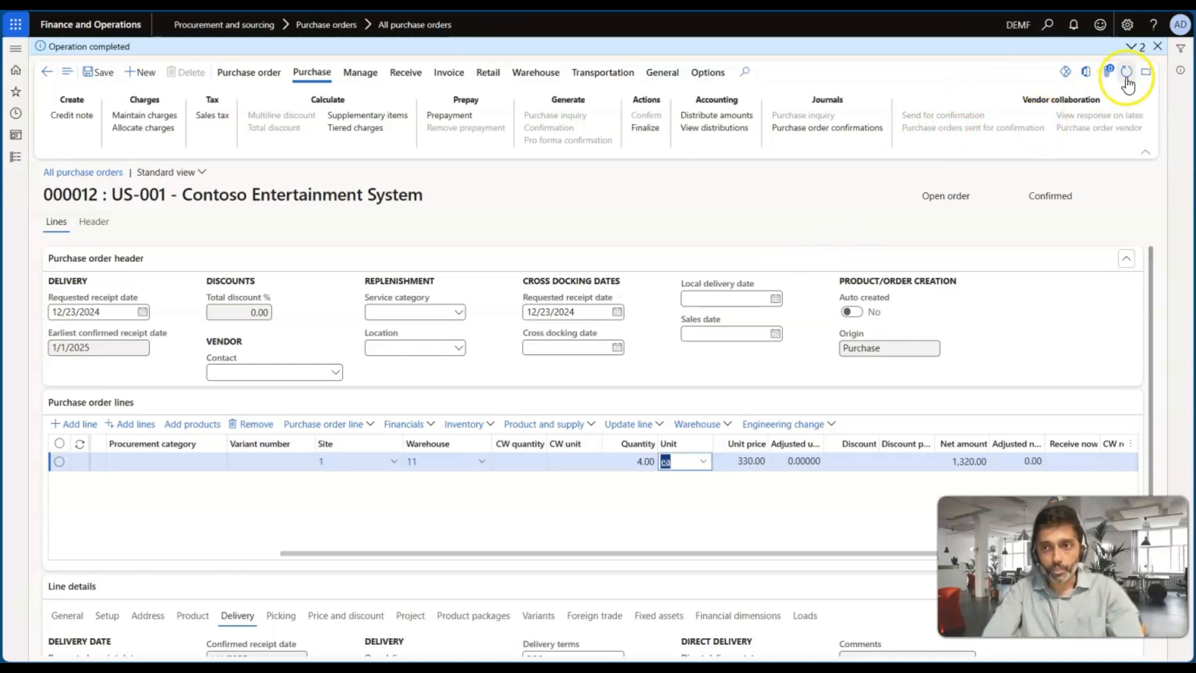
Step: Refresh the DEMF purchase order, dismiss its messages, and confirm the order again
left_click(1157, 47)
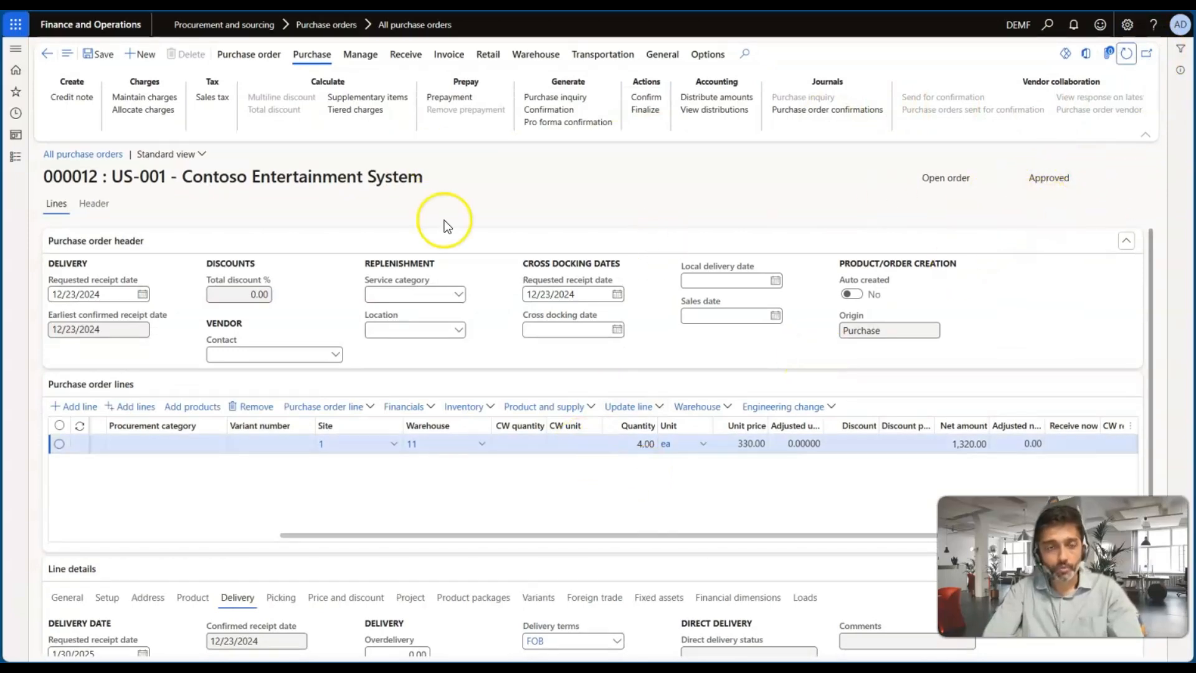
left_click(636, 95)
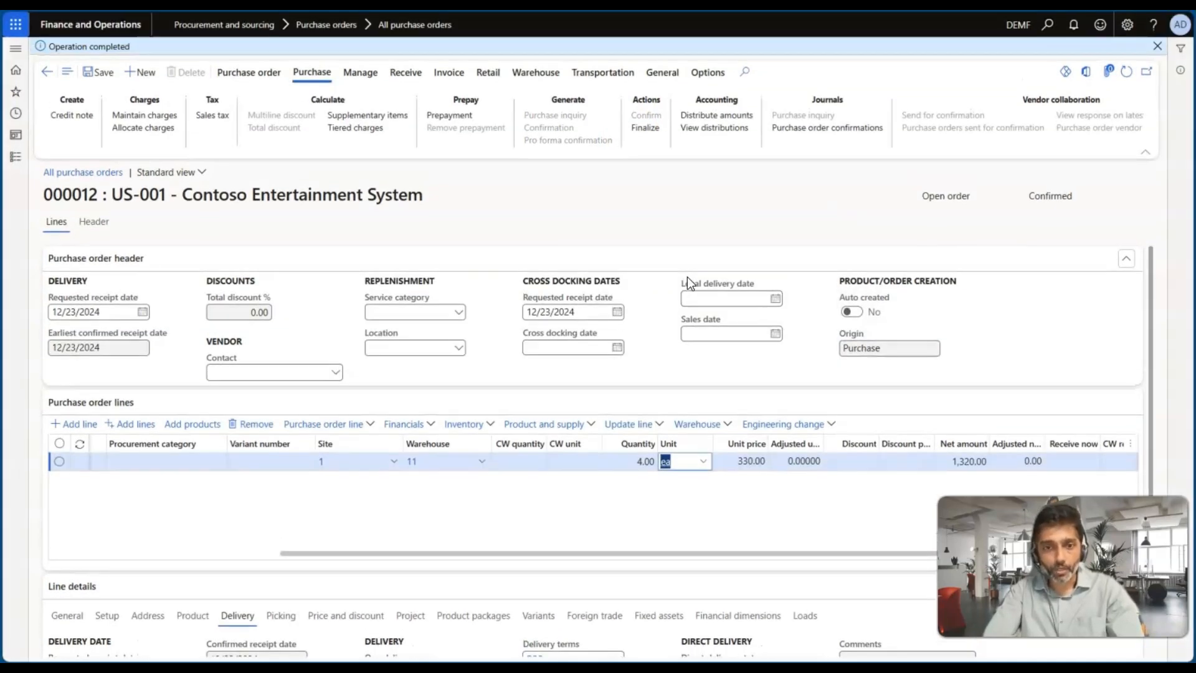
left_click(556, 277)
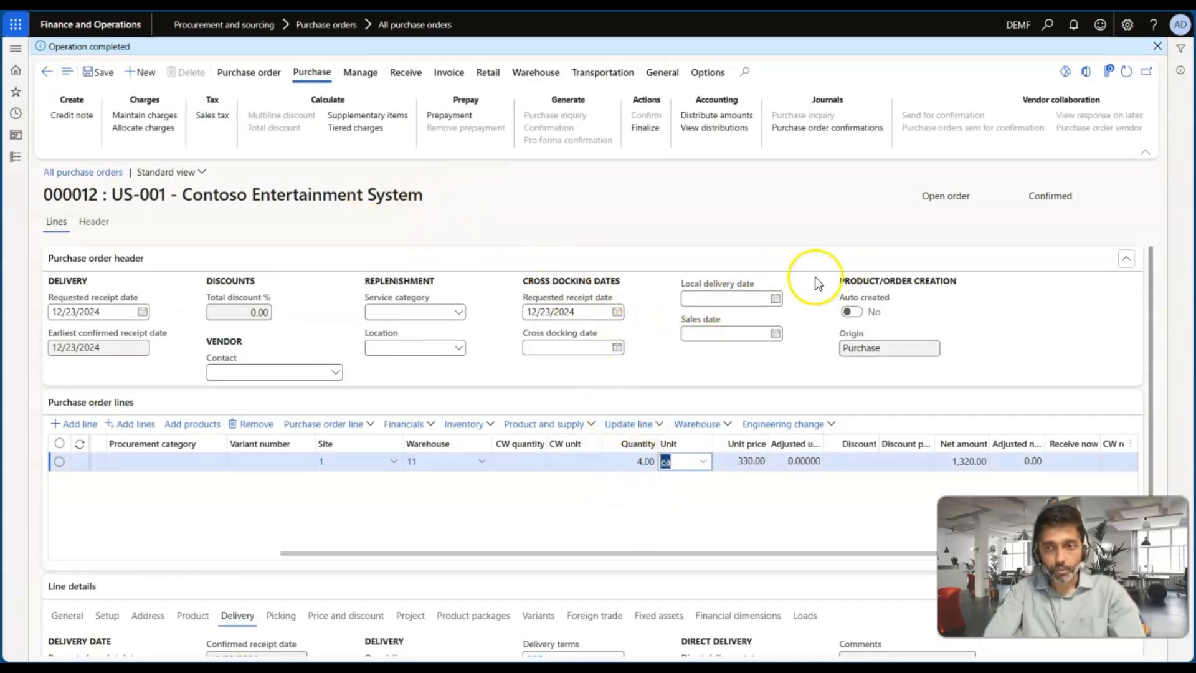
Step: Open product receipt posting for the DEMF purchase order and widen the Product receipt column to show the full receipt number
left_click(406, 73)
left_click(105, 127)
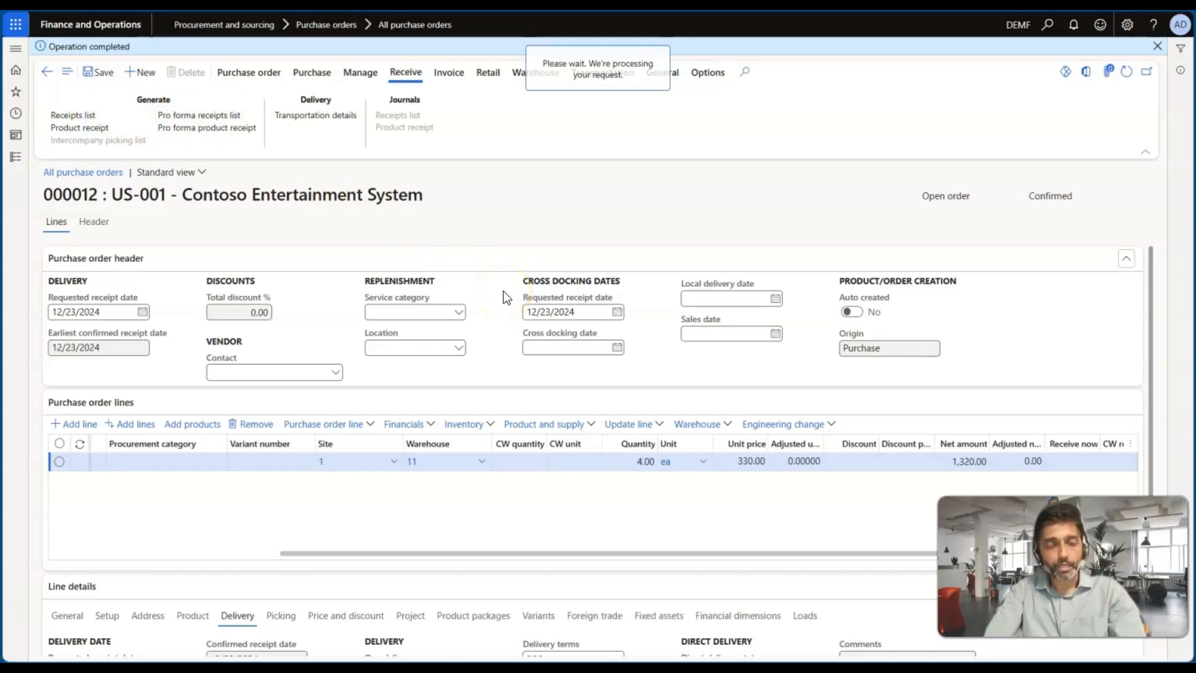
left_click_drag(549, 296, 651, 294)
left_click(567, 315)
left_click_drag(567, 316, 538, 326)
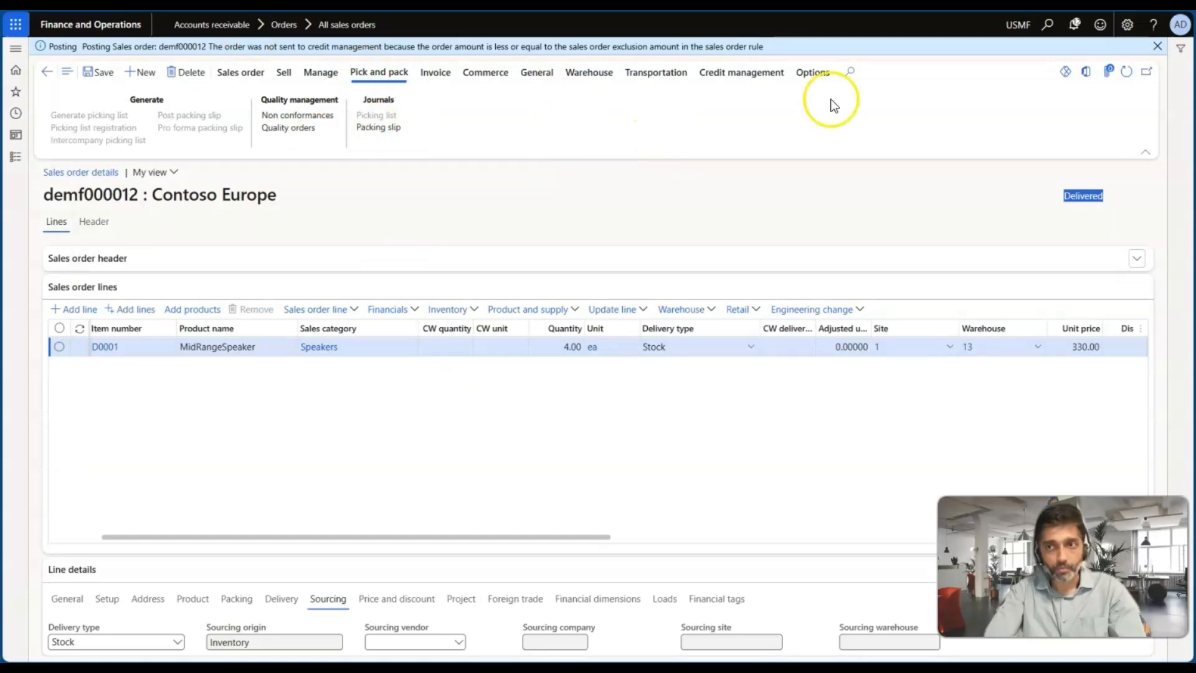
Step: Open the packing slip journal of the USMF sales order and widen the packing slip column to check its number
left_click(383, 130)
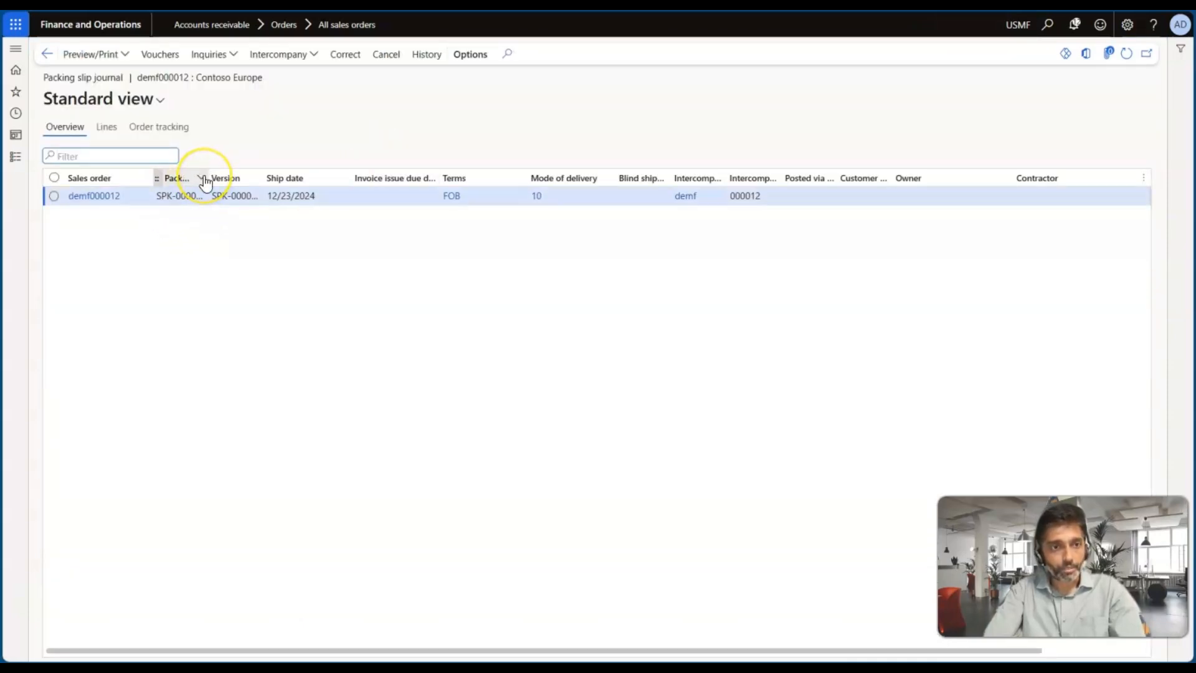
left_click_drag(206, 183, 313, 167)
left_click(220, 195)
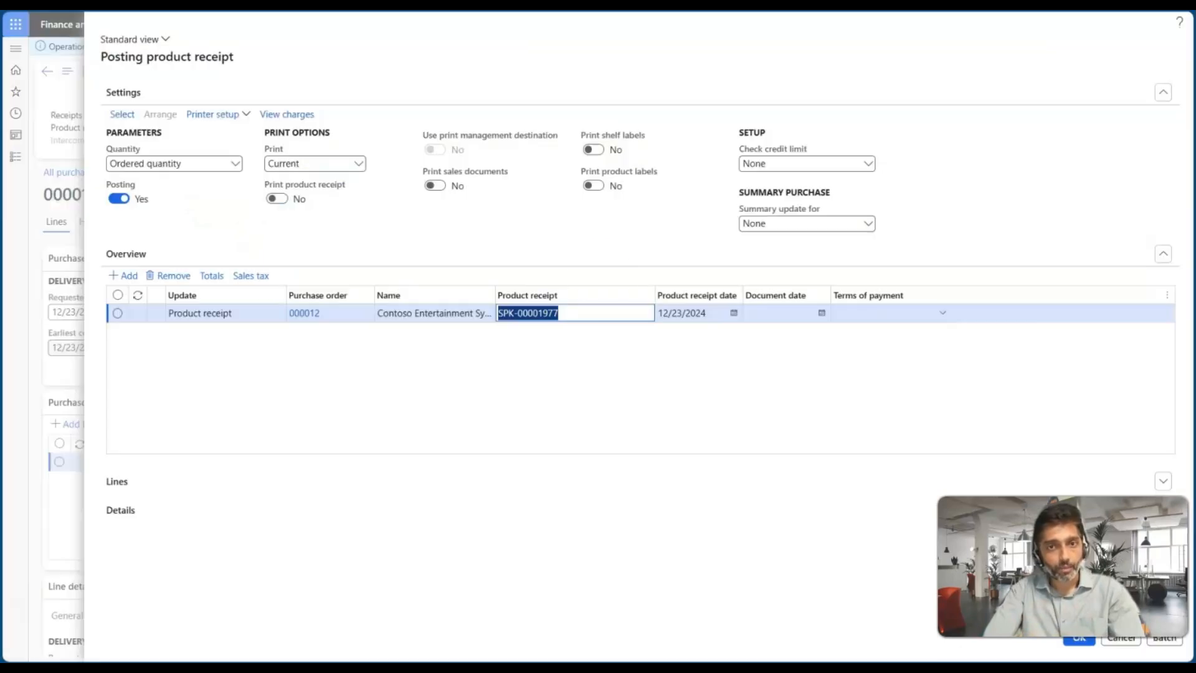
left_click(594, 369)
left_click(555, 320)
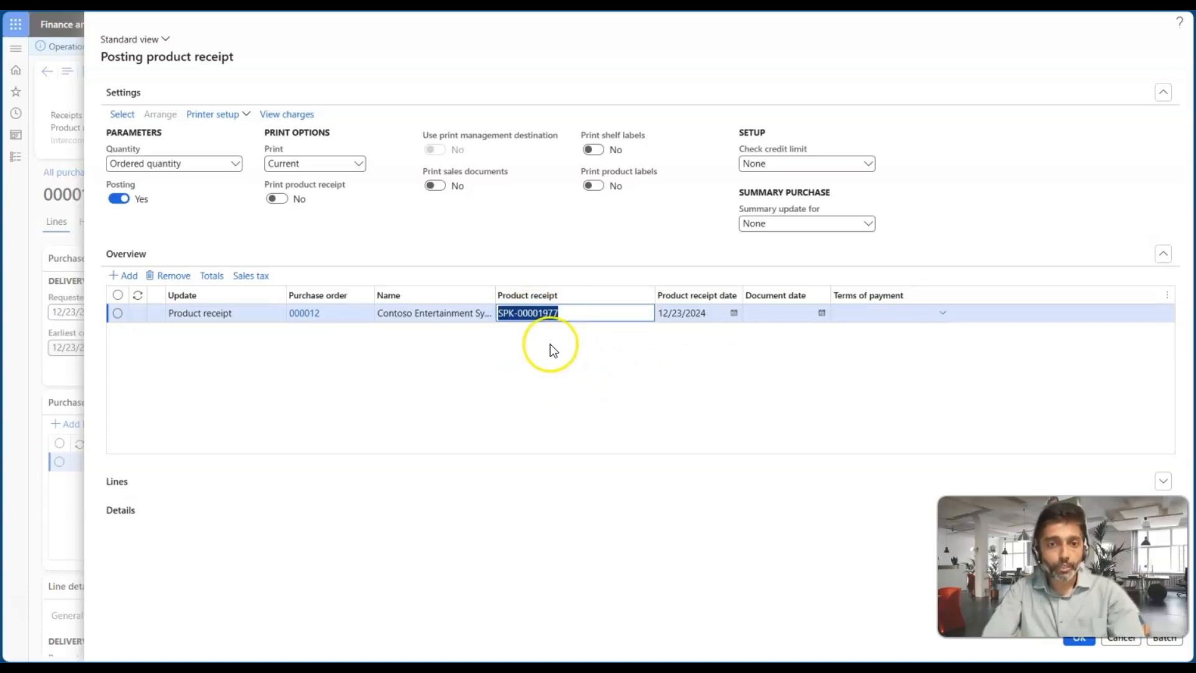
left_click(570, 311)
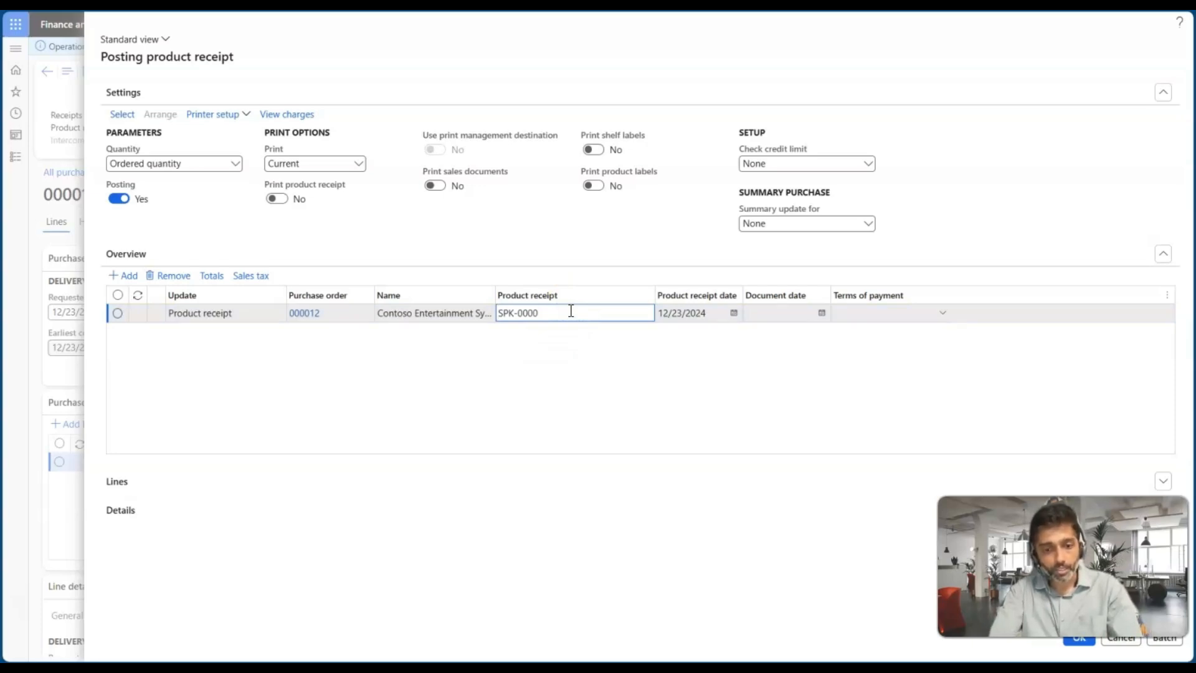
type("310")
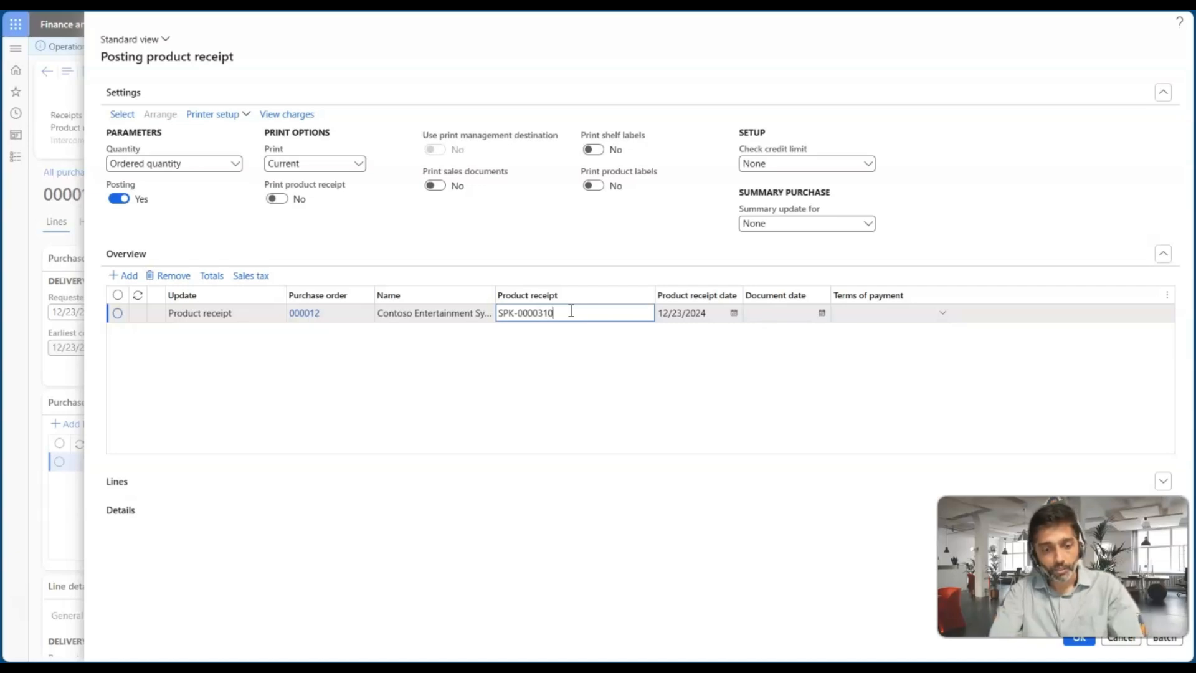
key("BackSpace")
type("1224-01")
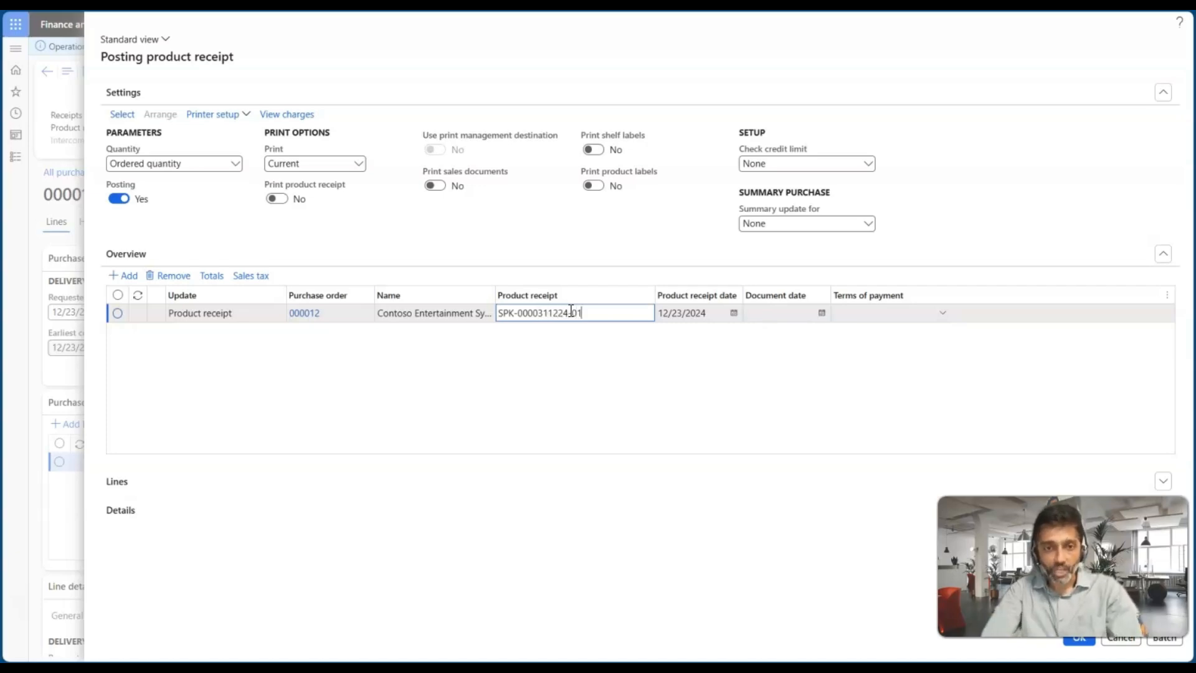
left_click(542, 479)
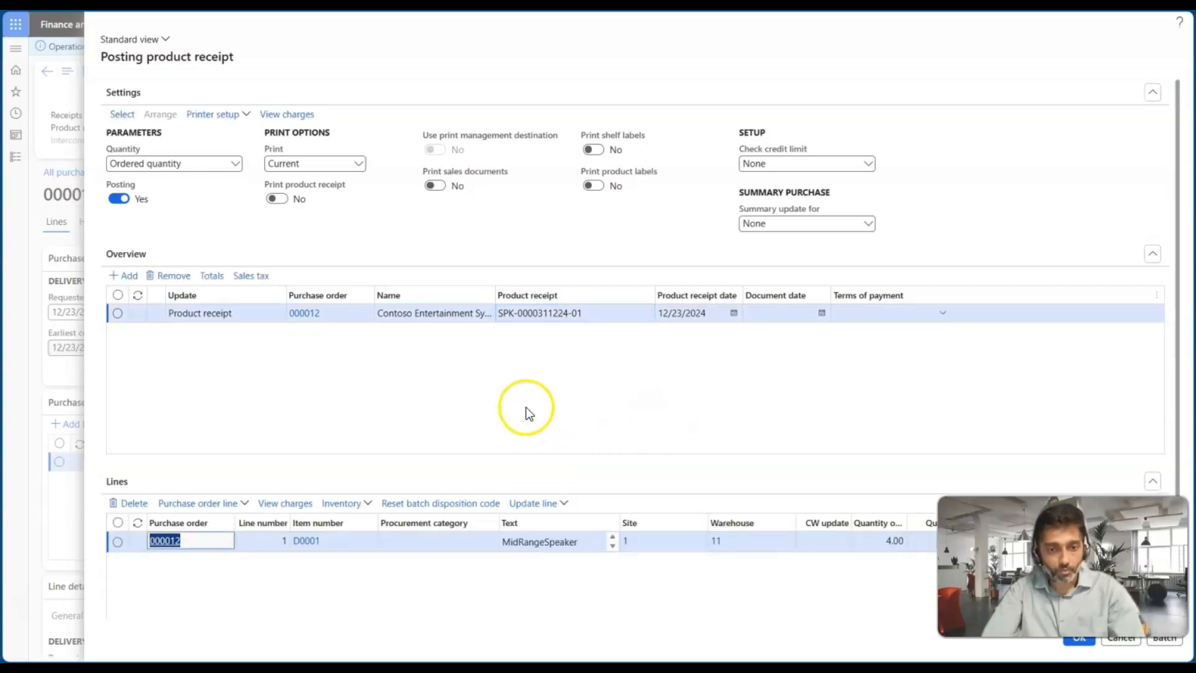
left_click(1078, 640)
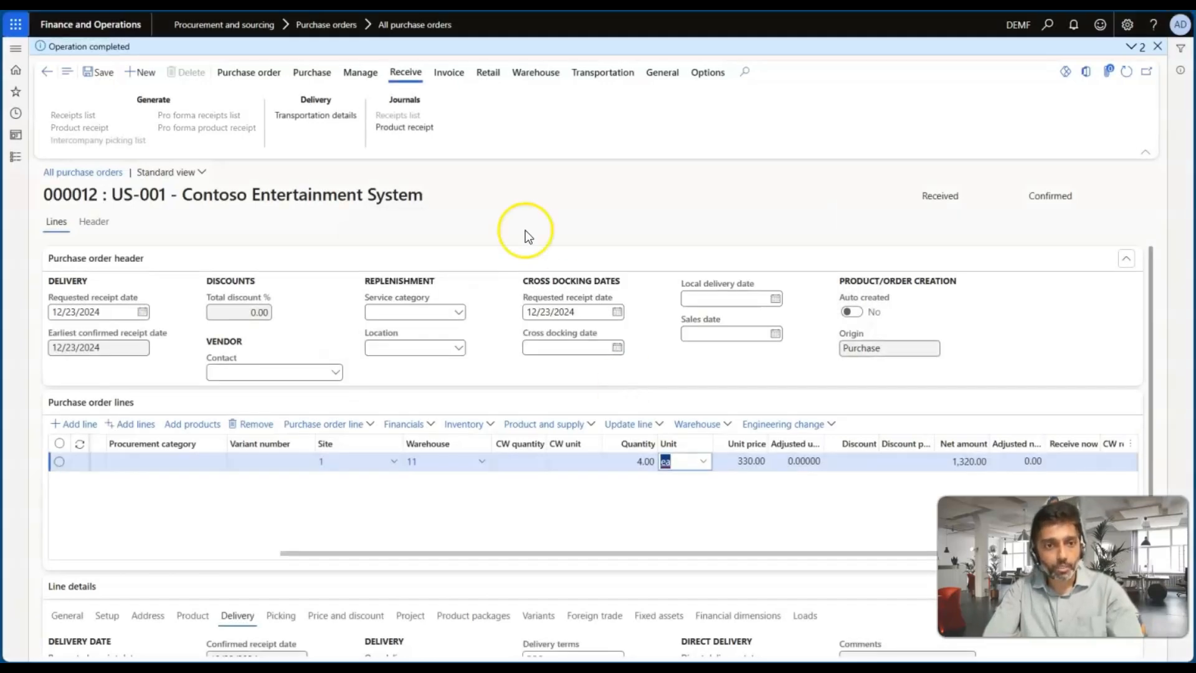
Step: Open the product receipt journal of the DEMF purchase order and widen the Product receipt column, then compare it with the USMF packing slip journal
left_click(392, 129)
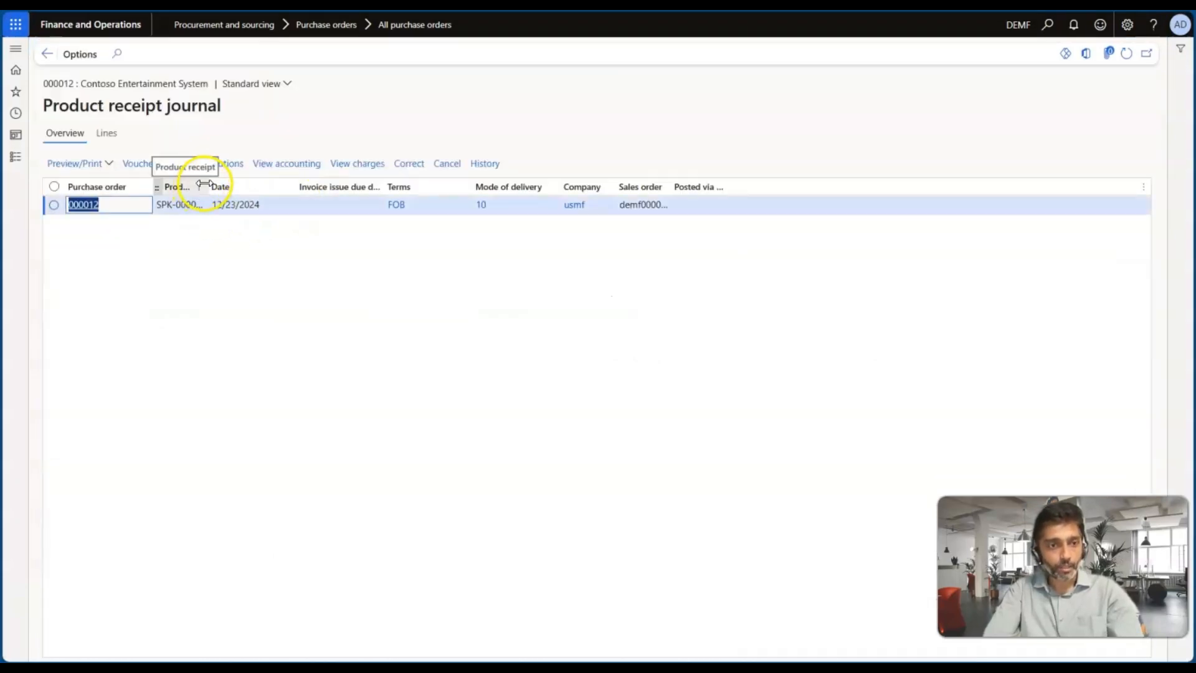
left_click_drag(204, 187, 333, 181)
left_click(253, 204)
left_click(230, 242)
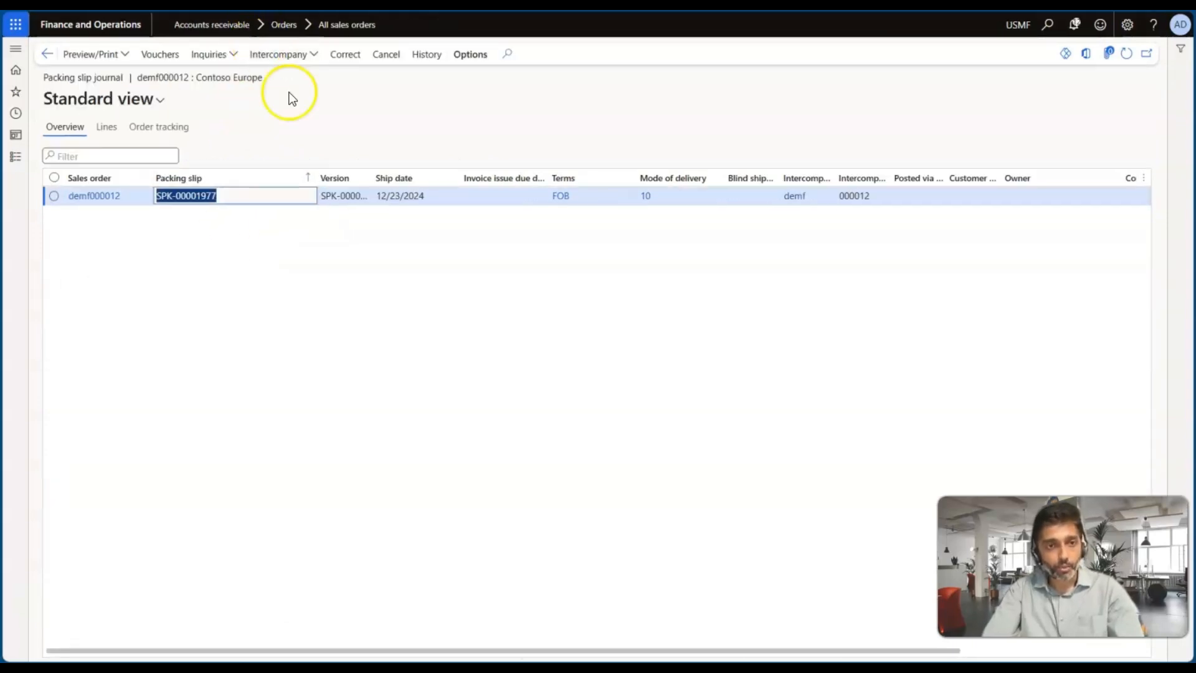
Step: Return to the USMF sales order, show its invoicing options, and consult the two-legged chain slide in PowerPoint before coming back
left_click(44, 53)
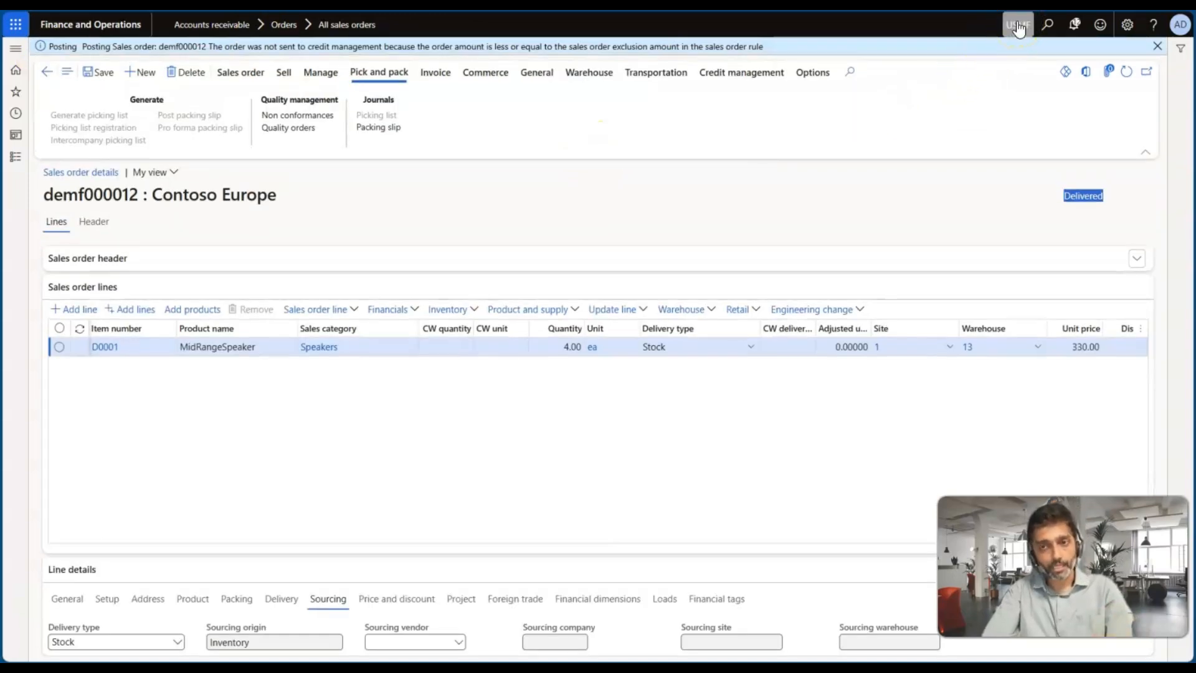
left_click(437, 75)
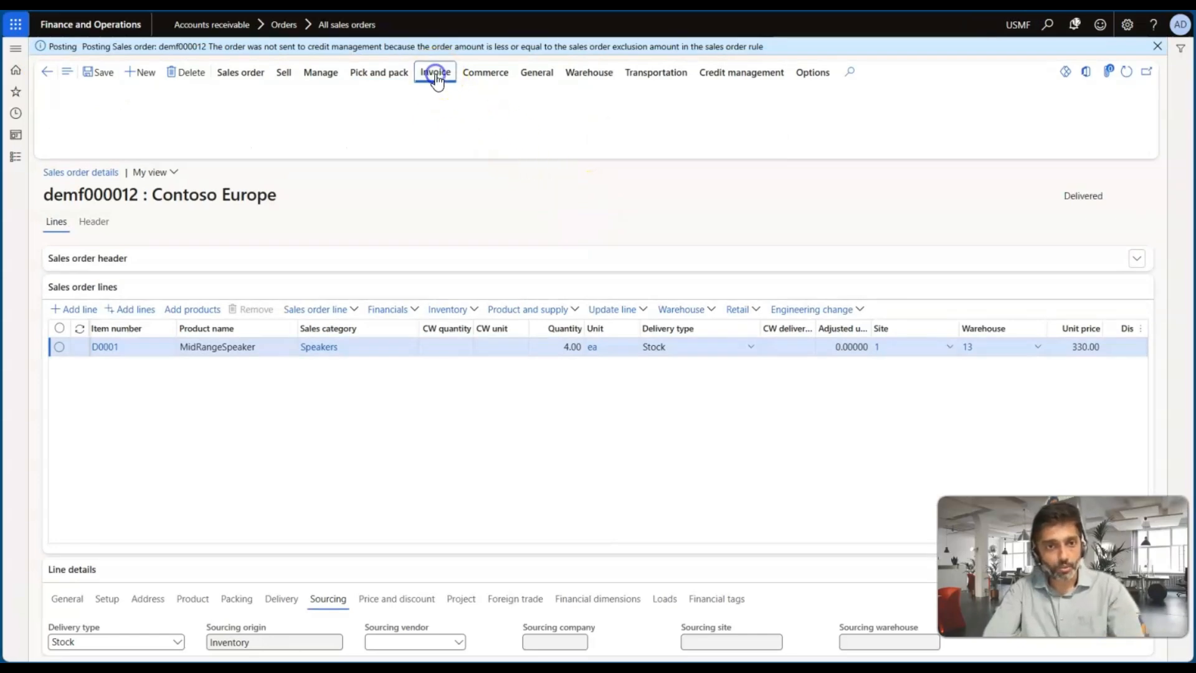
key("alt+Tab")
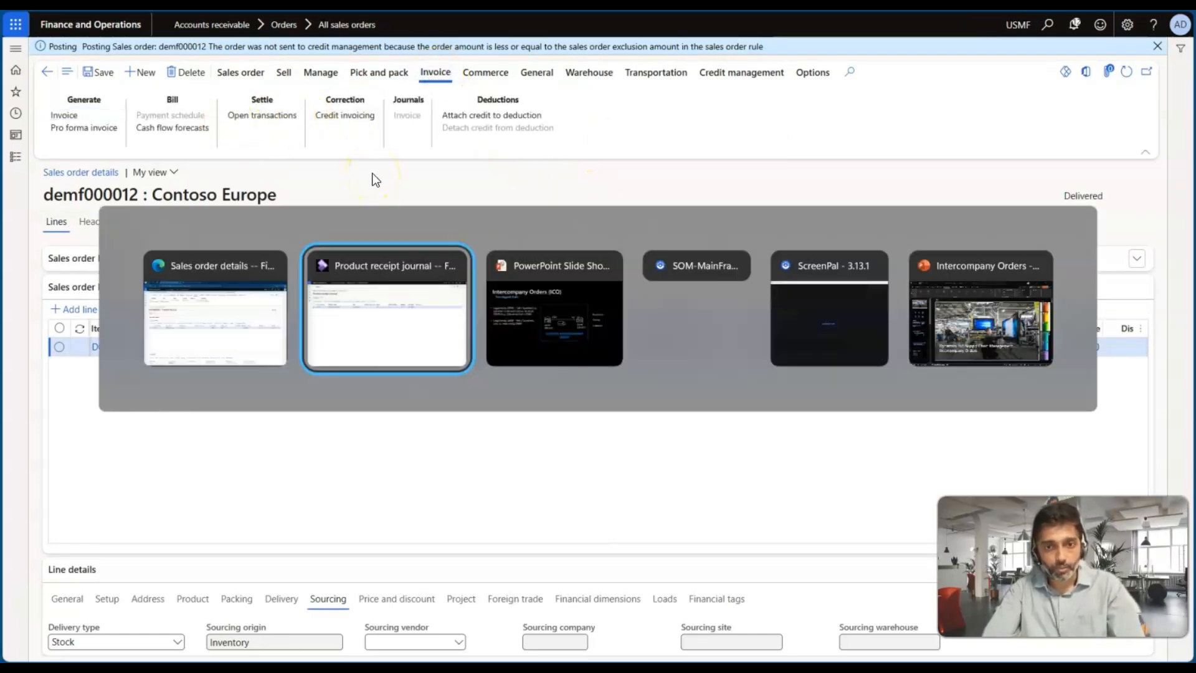
key("alt+Tab")
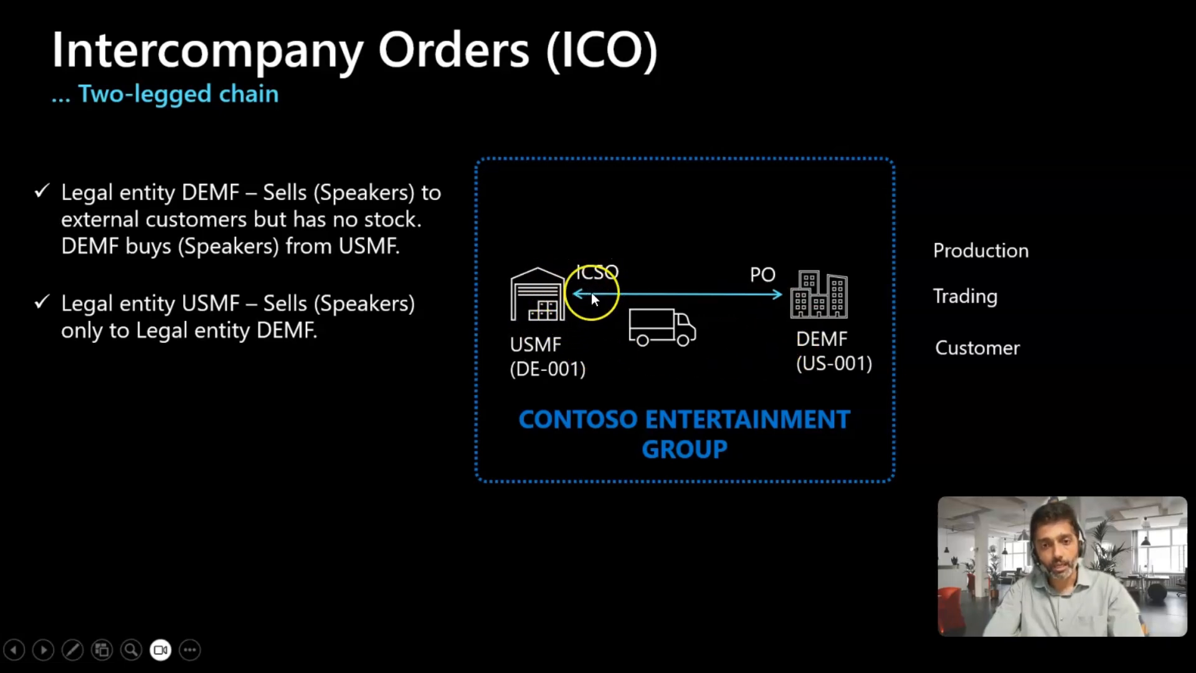
key("alt+Tab")
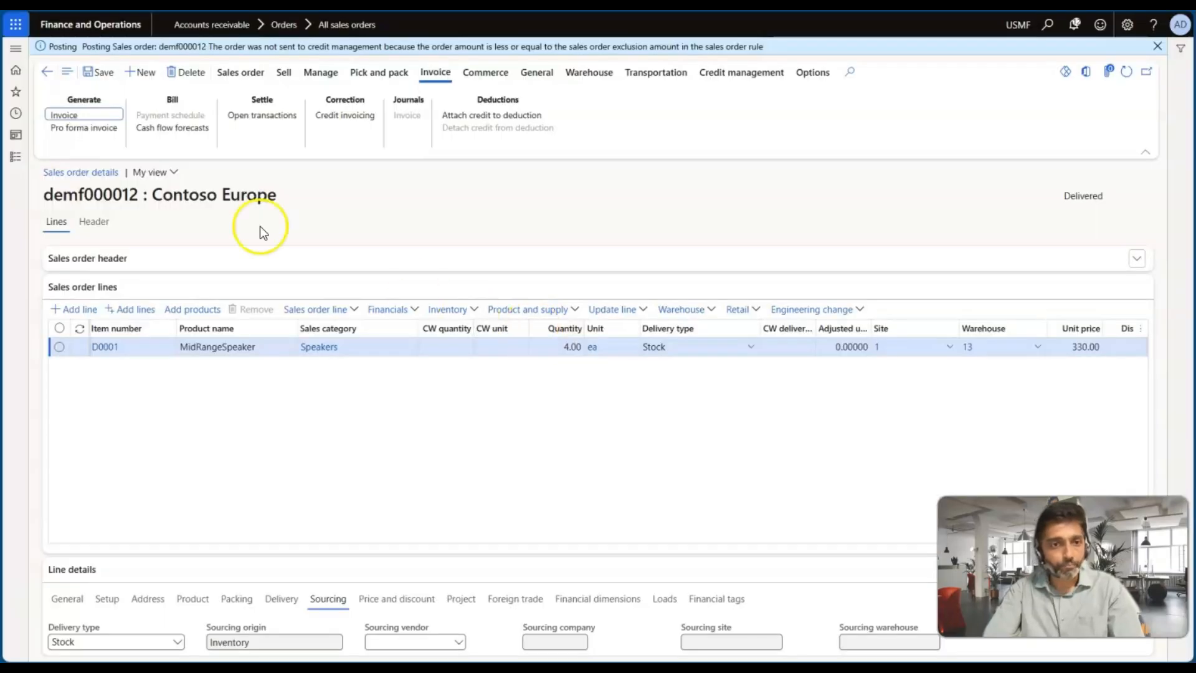
Step: Review the invoice lines of the USMF sales order and post its invoice based on the packing slip quantity, without printing
left_click(63, 115)
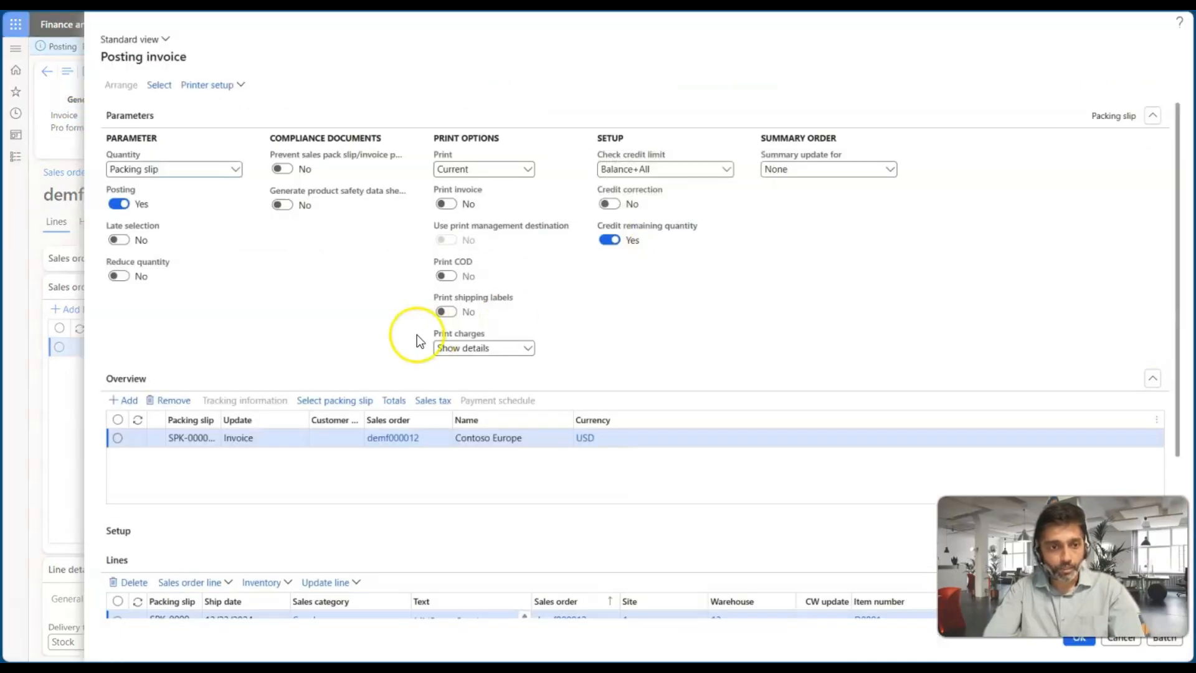
scroll(299, 374, "down", 3)
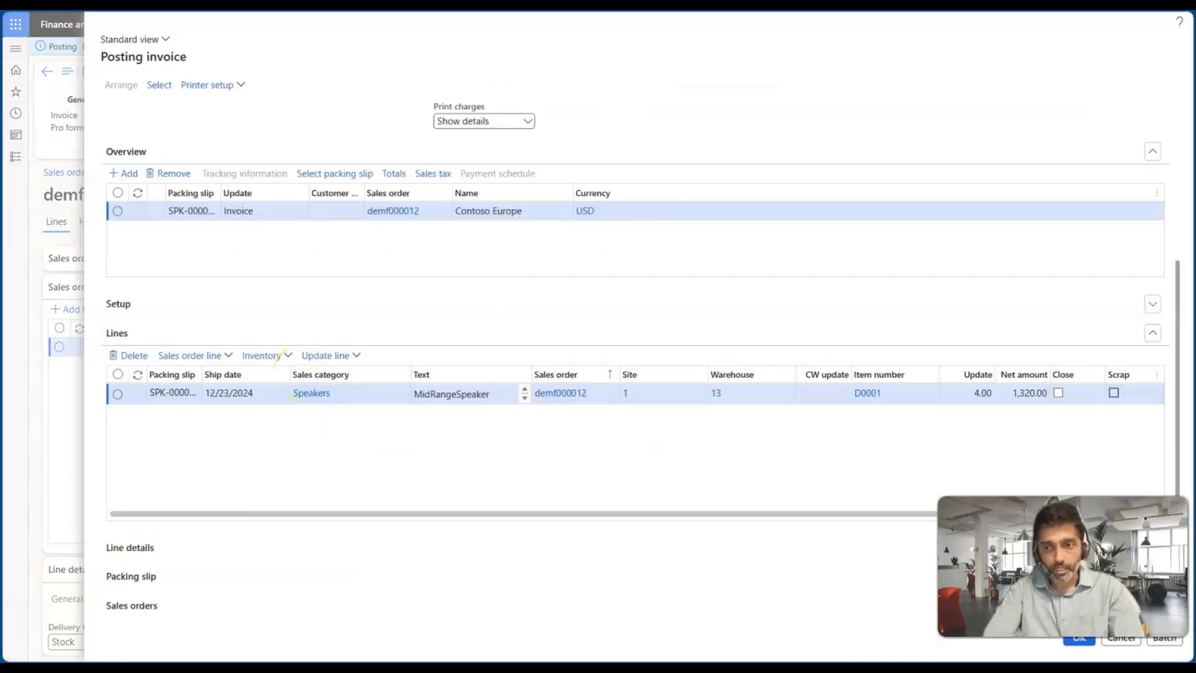
scroll(665, 509, "up", 3)
left_click(159, 169)
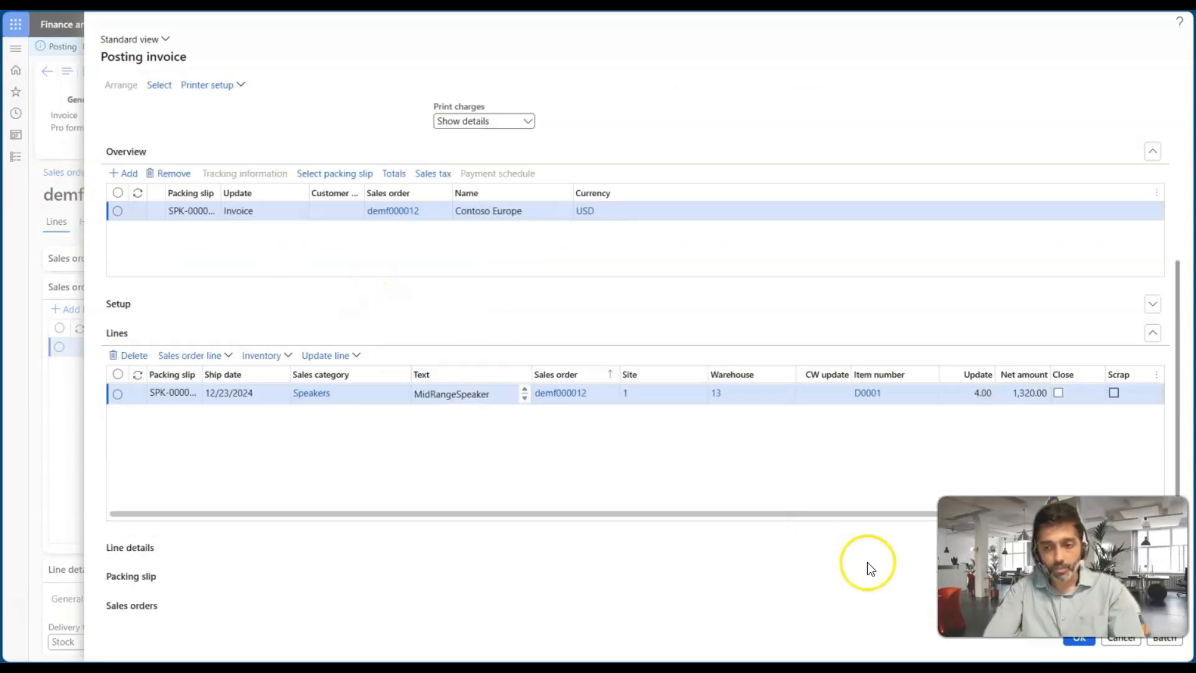
left_click(1078, 641)
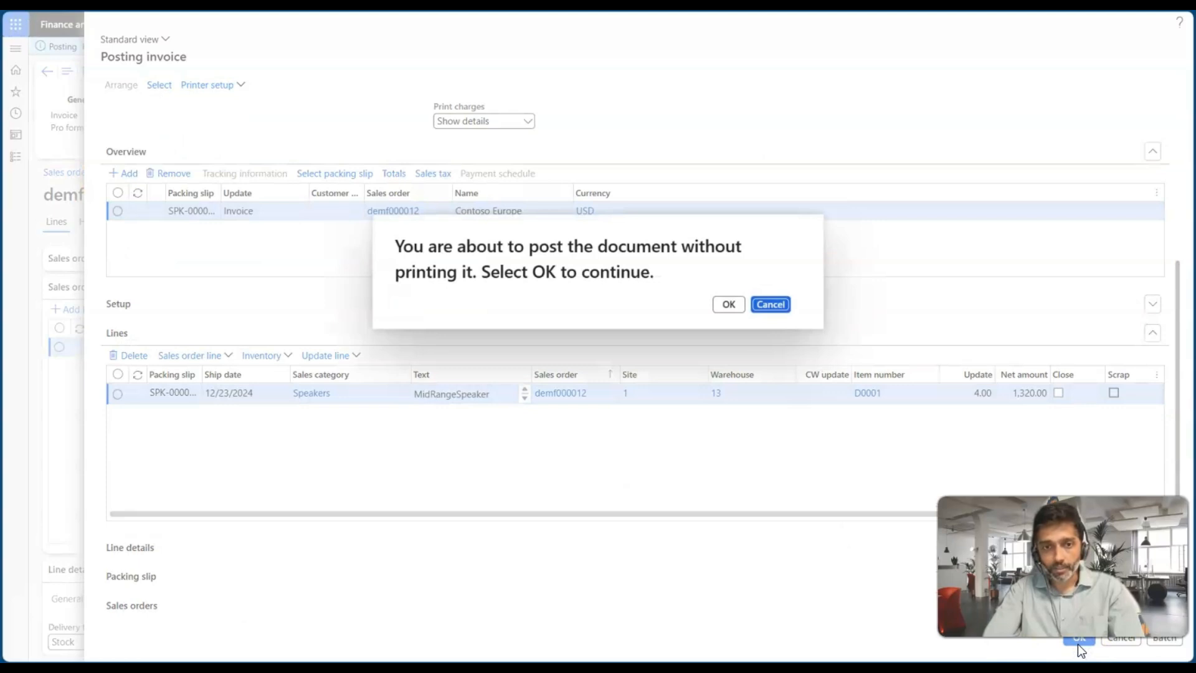
left_click(728, 304)
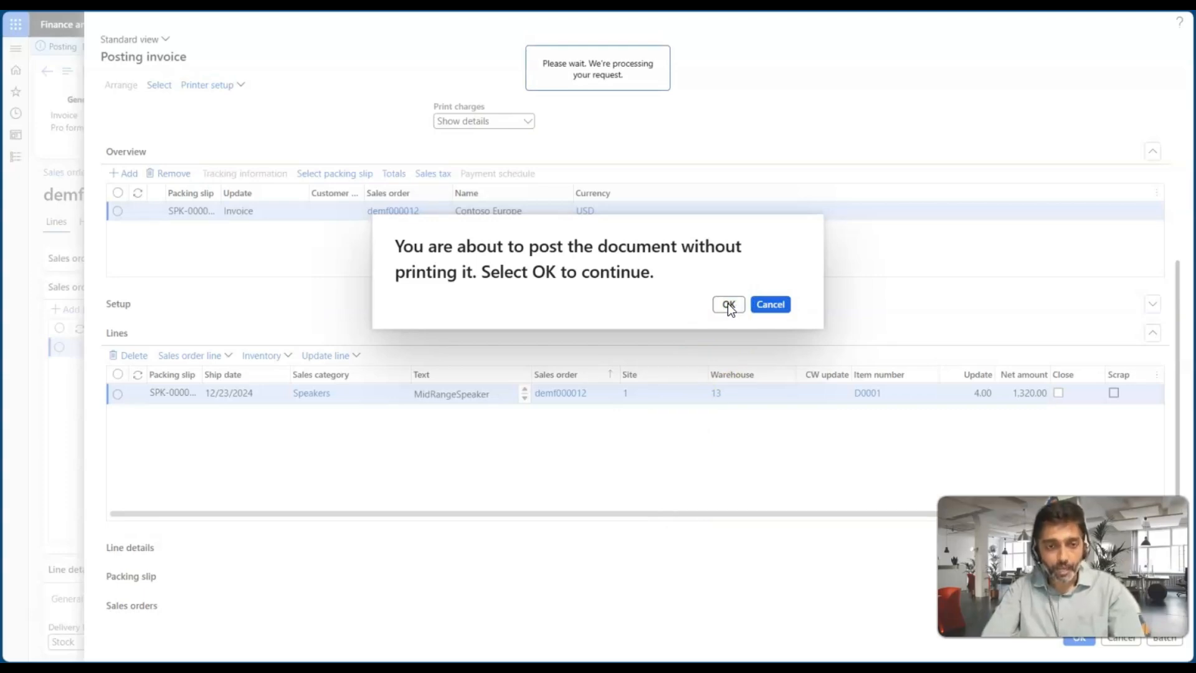
left_click(728, 304)
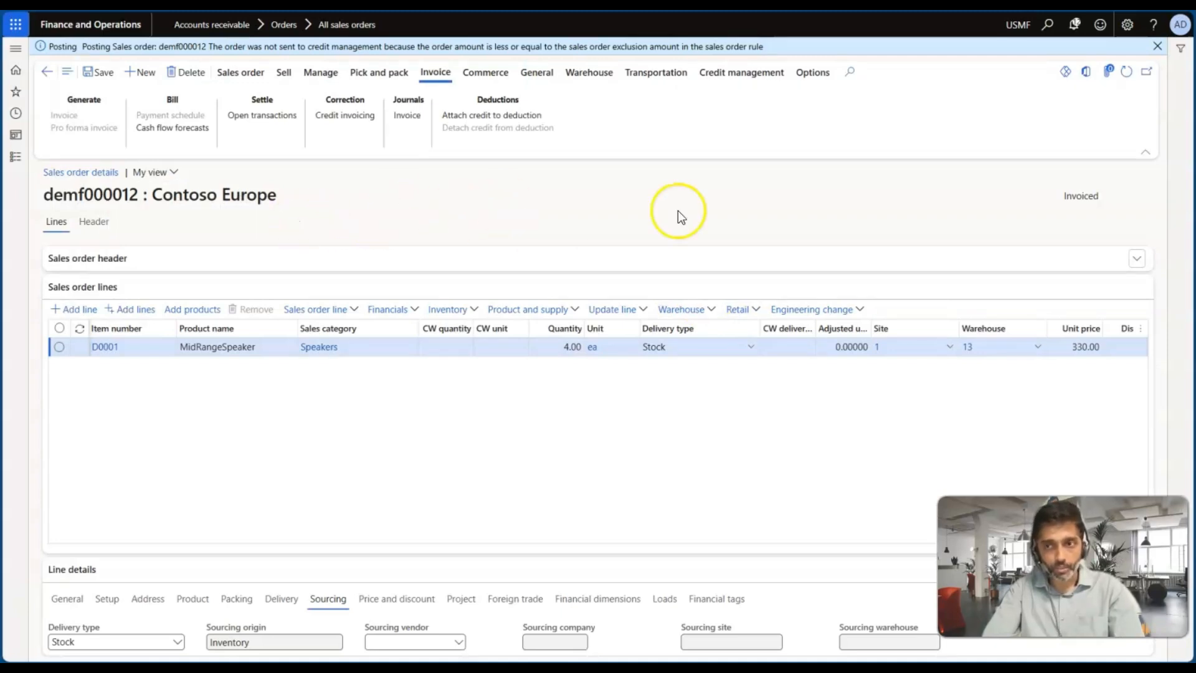
Step: Check the status of the USMF sales order and revisit the two-legged chain slide in PowerPoint
double_click(1081, 196)
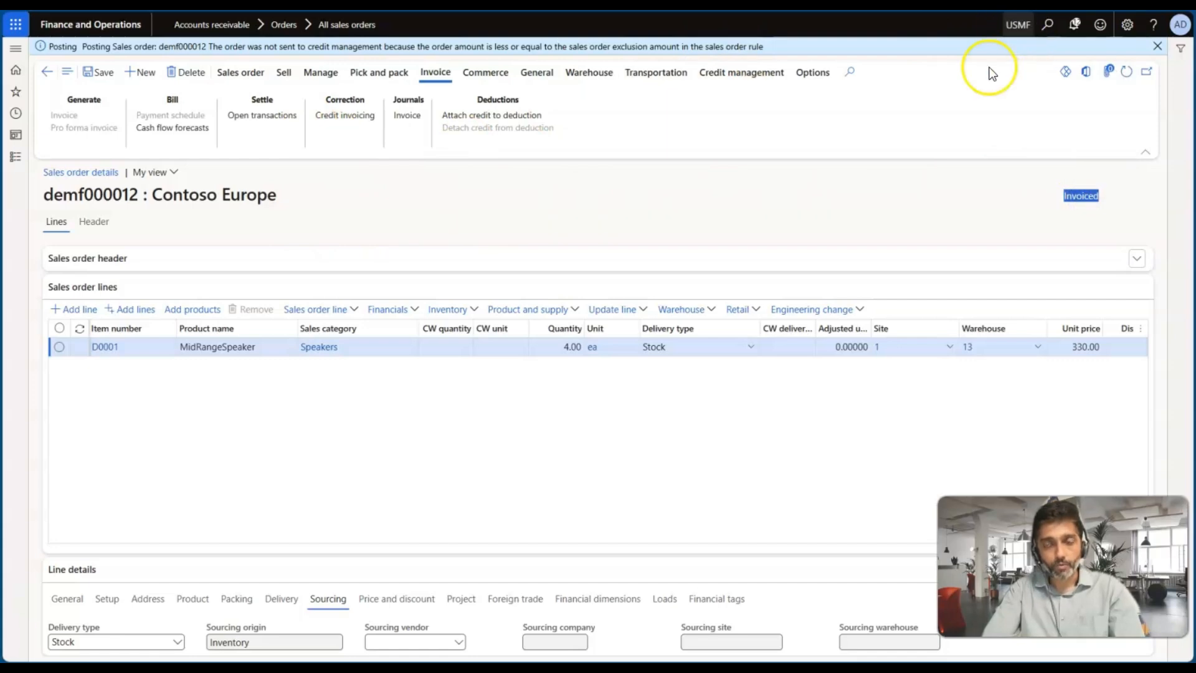
key("alt+Tab")
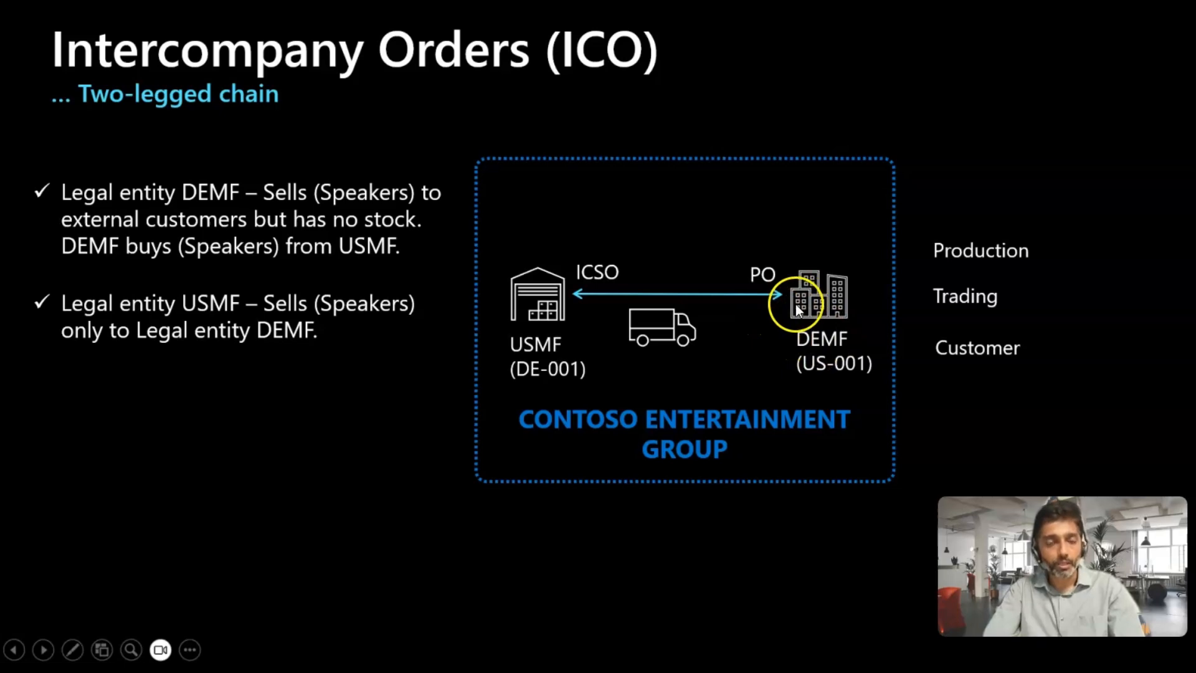
key("alt+Tab")
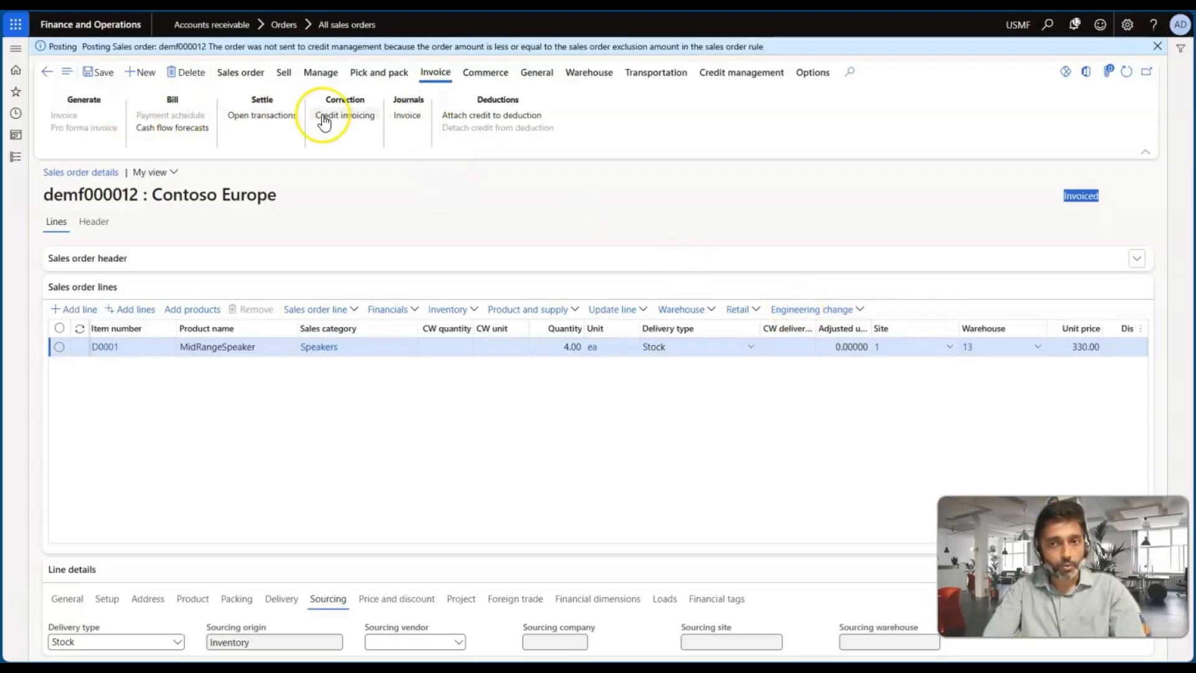
Step: Return from the product receipt journal to the DEMF purchase order and start generating its vendor invoice
key("alt+Tab")
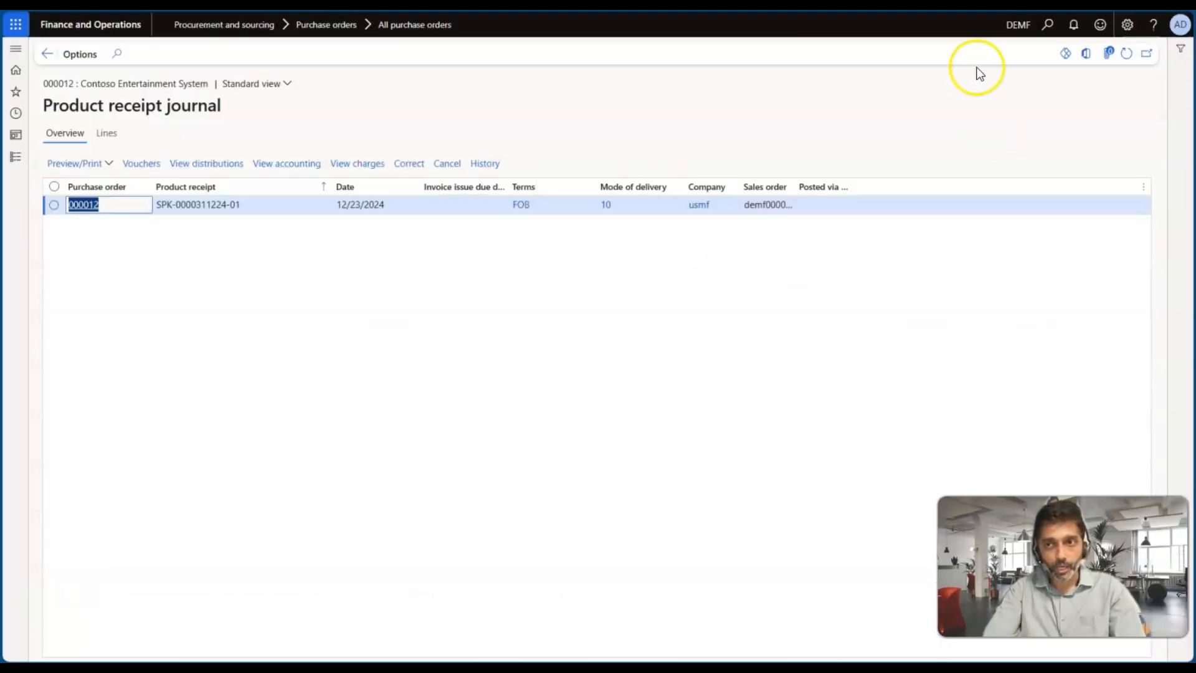
left_click(47, 54)
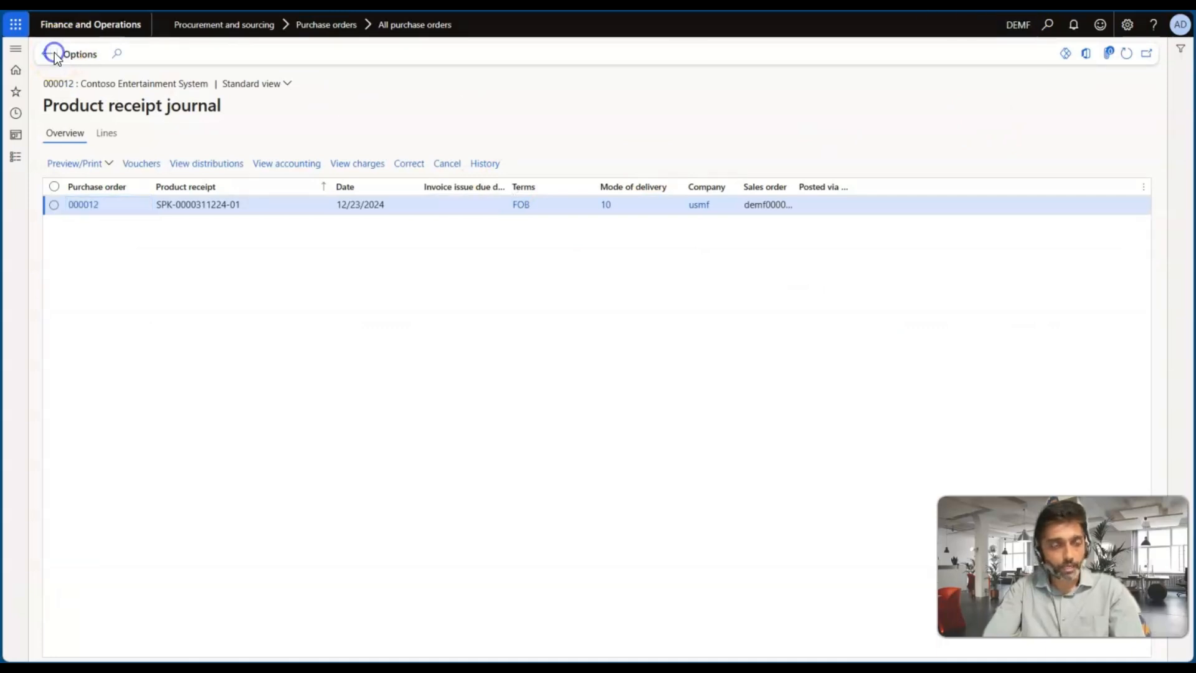
left_click(446, 74)
left_click(84, 113)
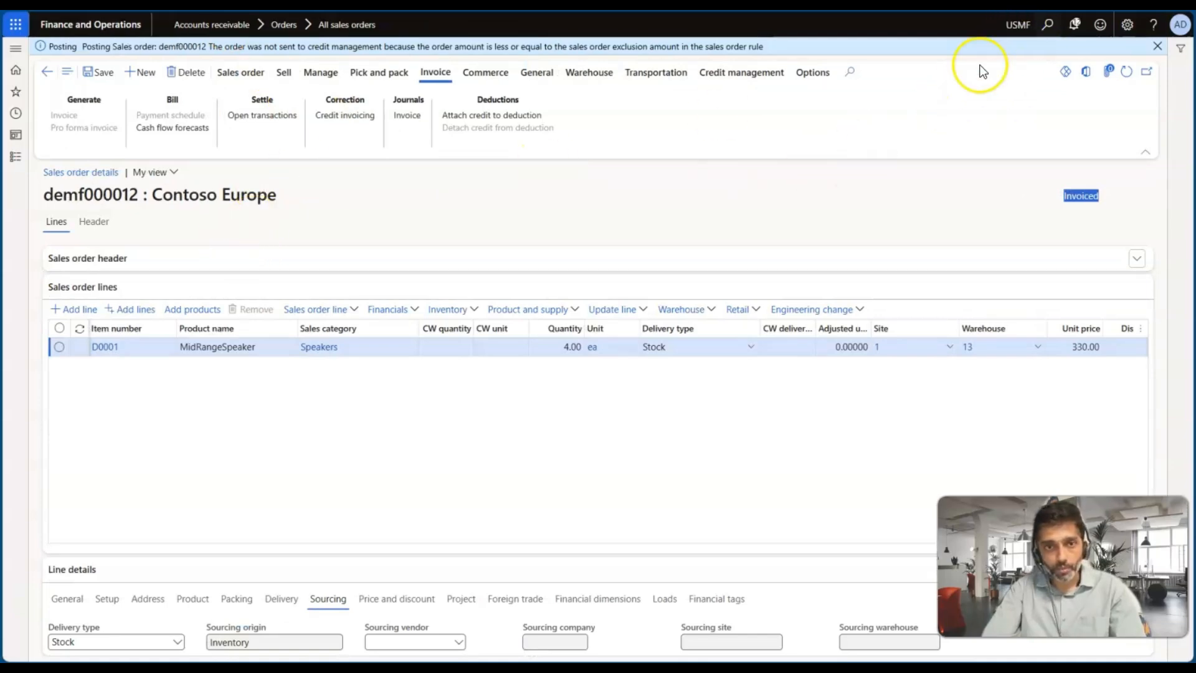
Step: Look up the posted invoice in the USMF sales order's invoice journal and enter CIV-00000716 as the DEMF vendor invoice number
left_click(400, 117)
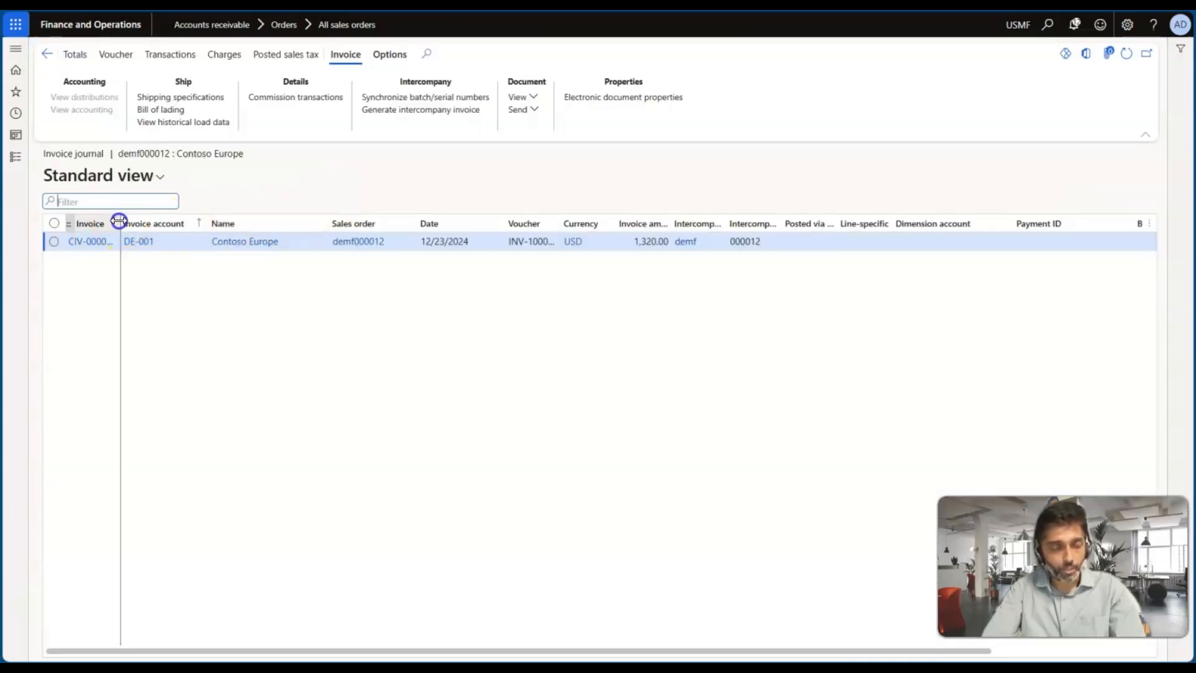
left_click_drag(119, 221, 193, 223)
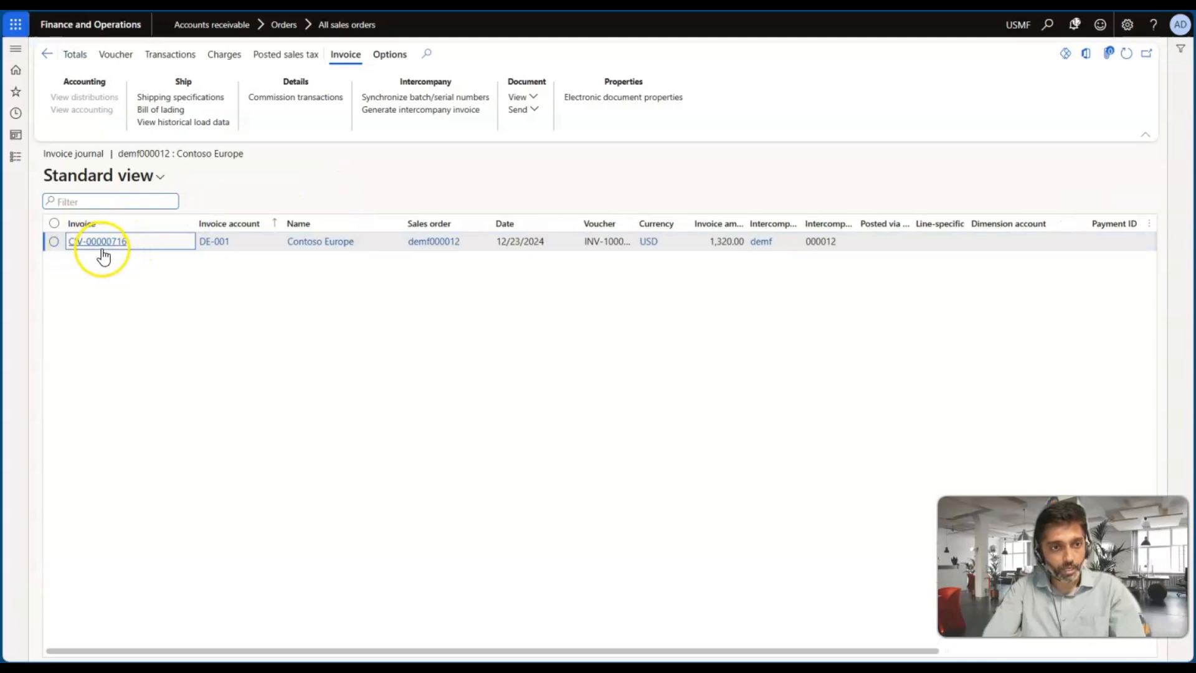
left_click(136, 247)
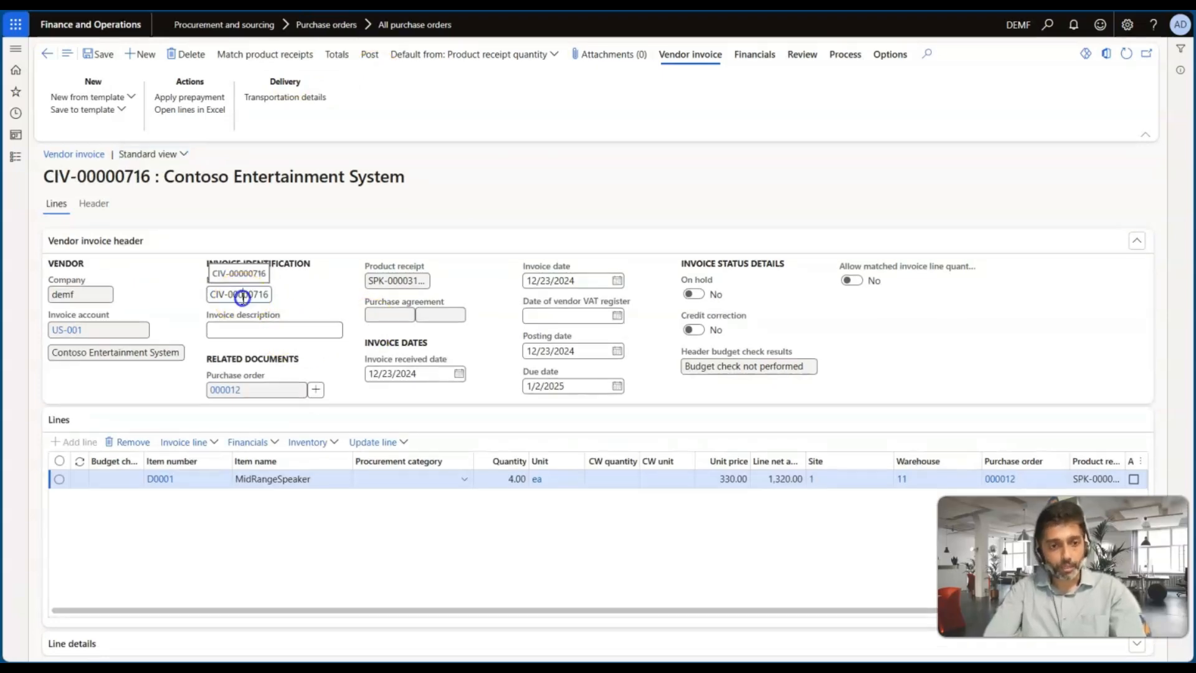
Step: Set the DEMF vendor invoice number to CIV-00000717 and try to post the invoice
left_click(265, 295)
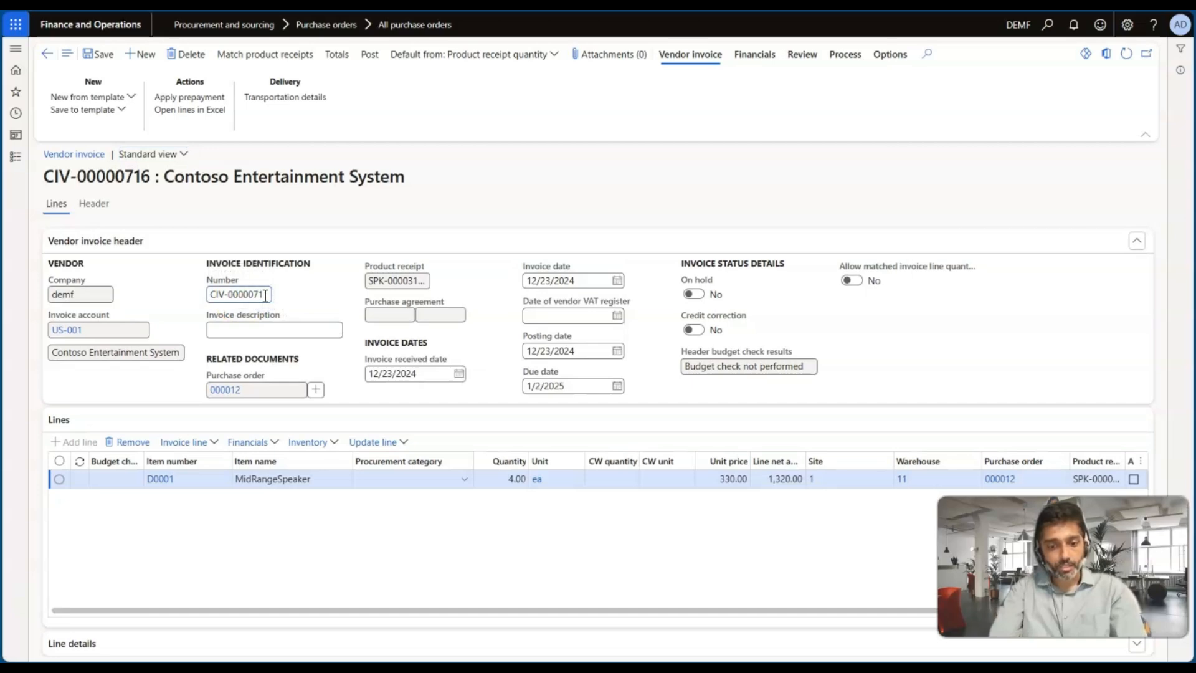
key("BackSpace")
type("7")
key("Tab")
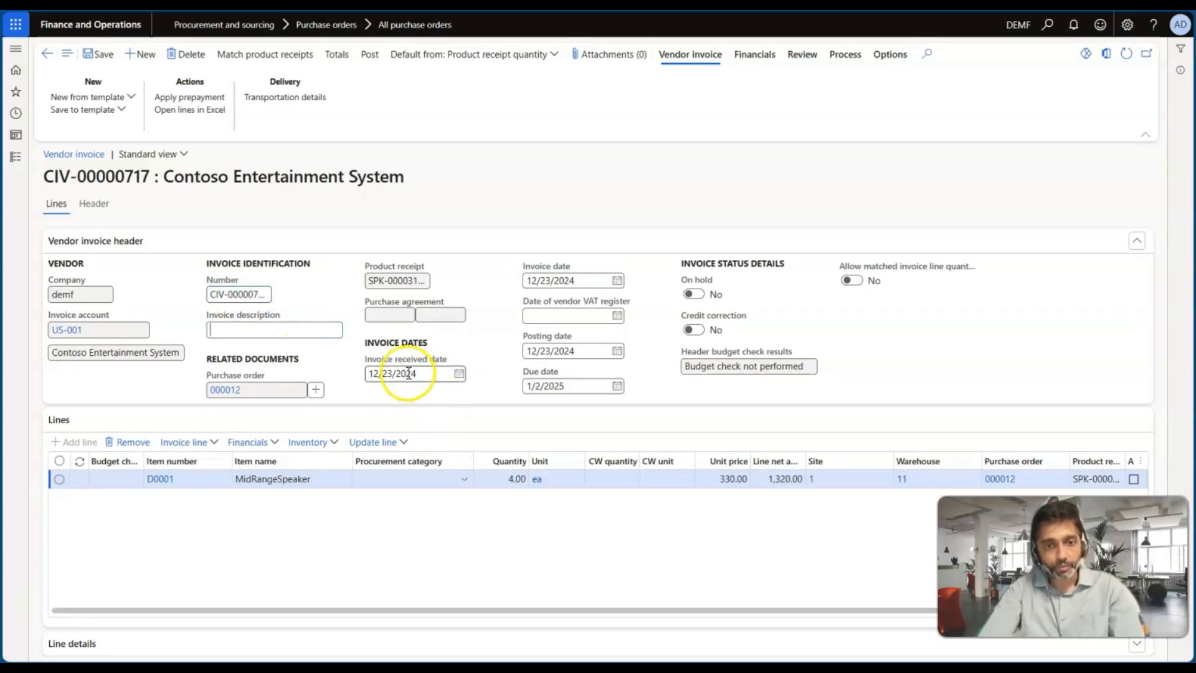
left_click(367, 55)
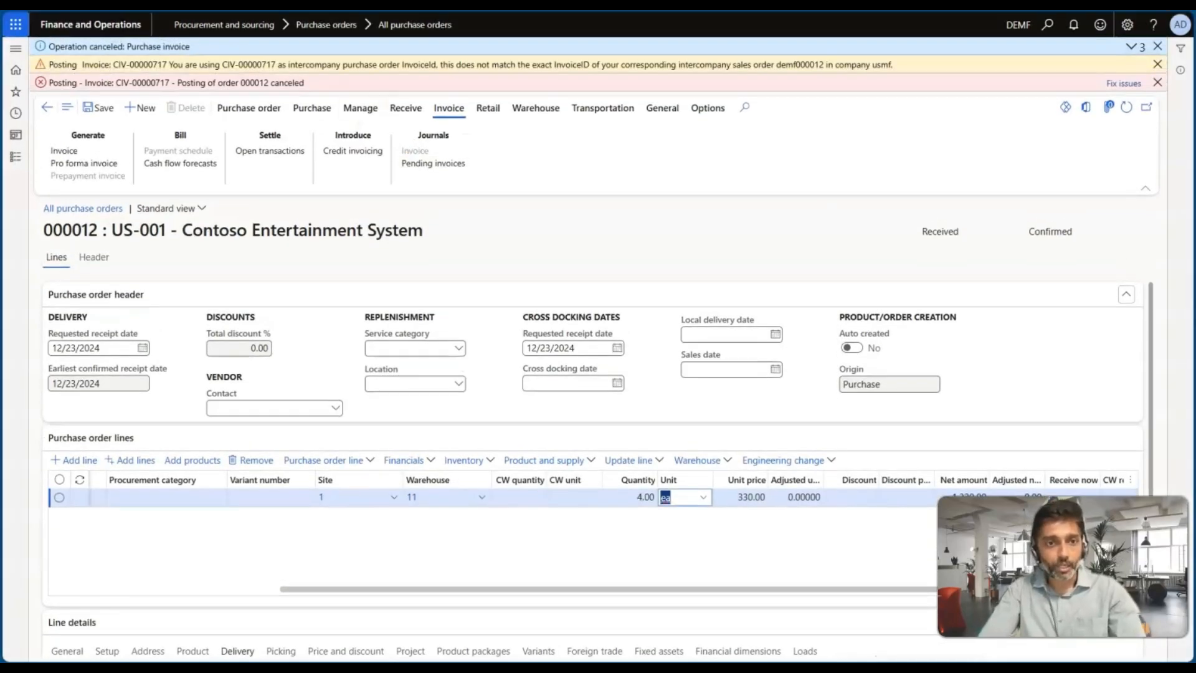
Step: Read the warning about the intercompany invoice number on the DEMF purchase order and dismiss the posting messages
left_click_drag(168, 69, 441, 67)
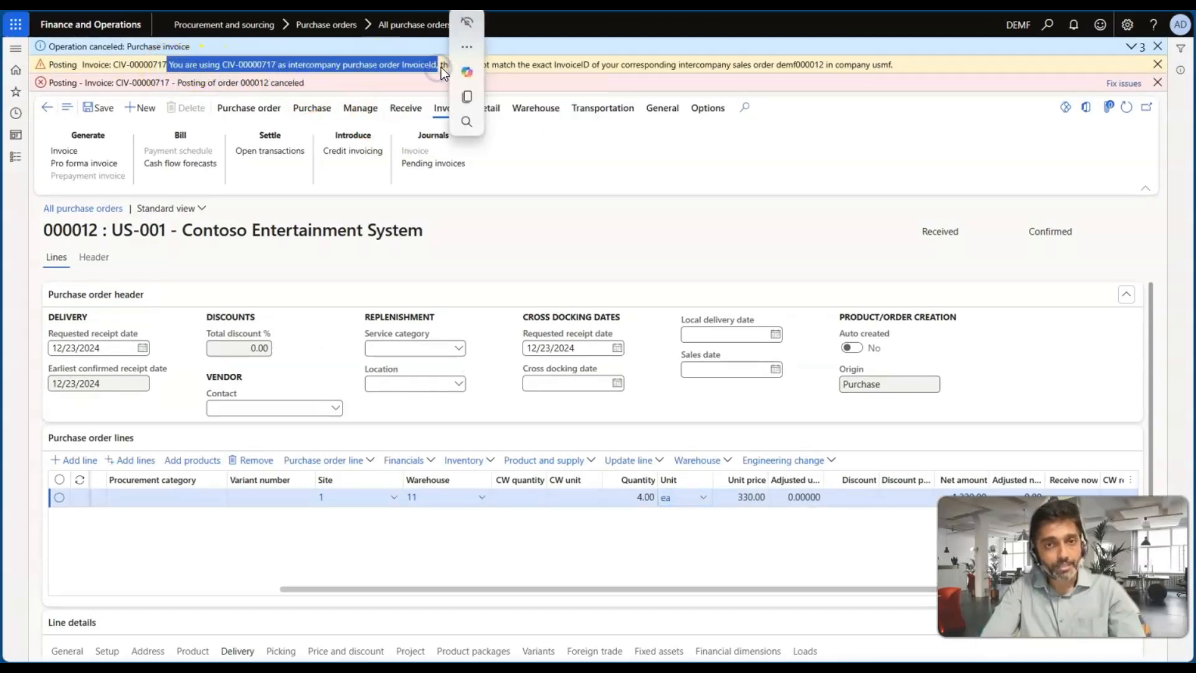
left_click(441, 68)
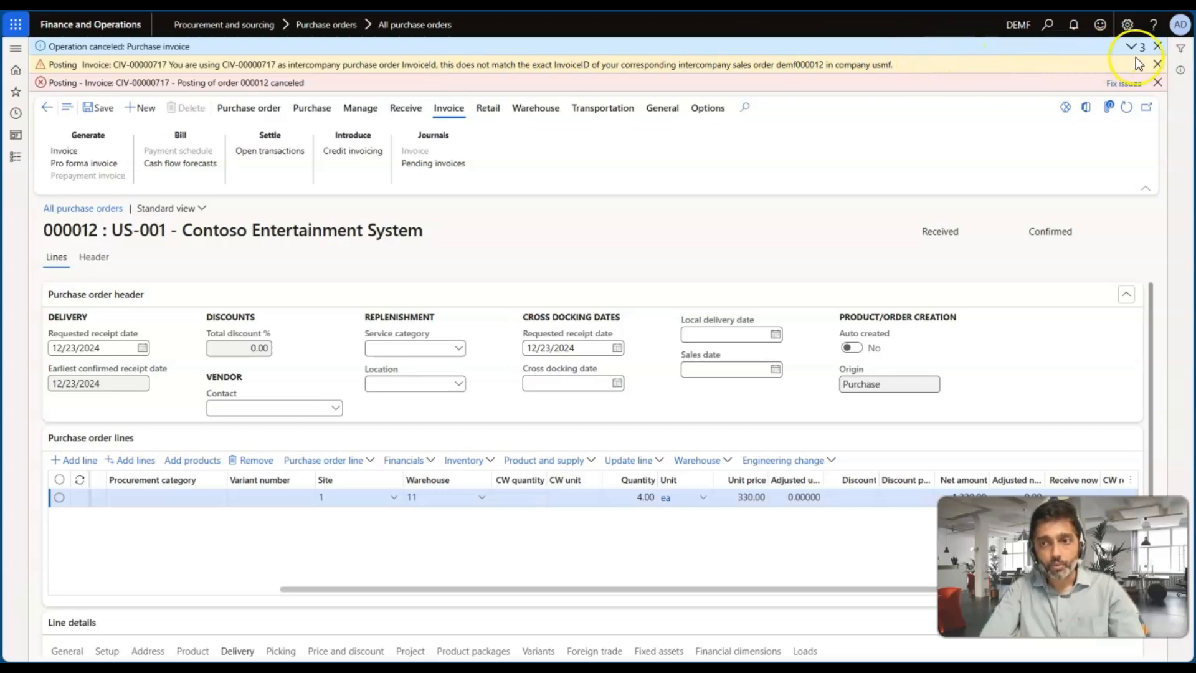
left_click(1157, 64)
left_click(1157, 64)
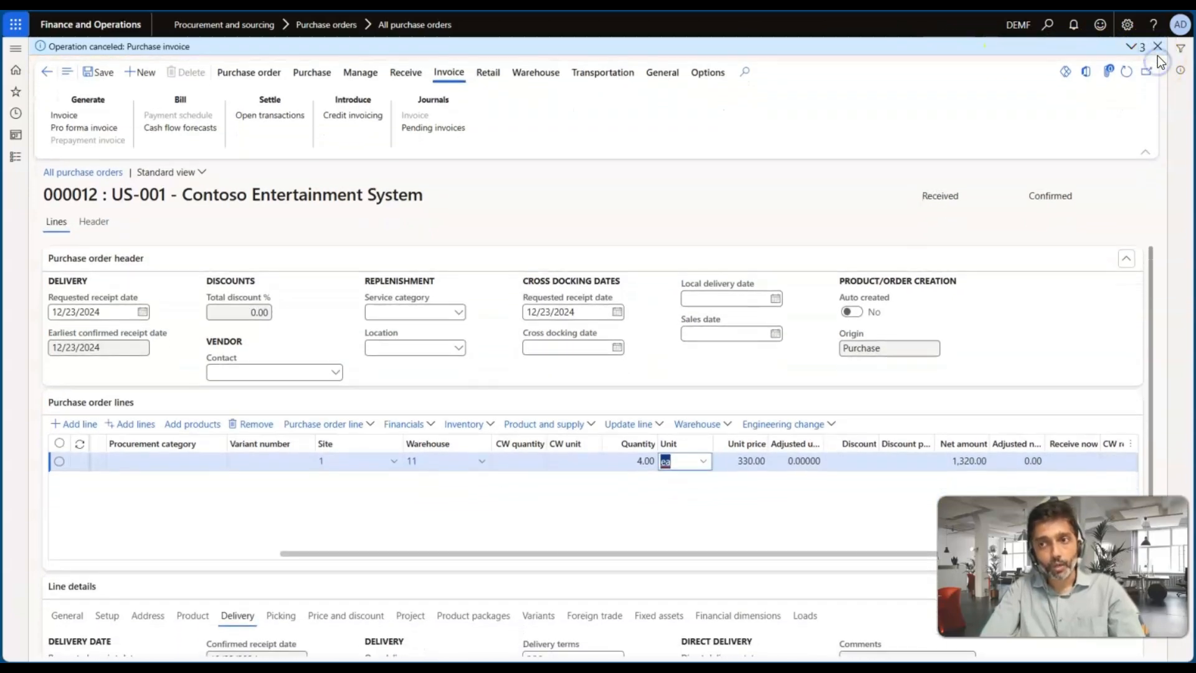
left_click(1157, 47)
Step: Open the pending vendor invoice of the DEMF purchase order and set its number to CIV-00000716
left_click(418, 111)
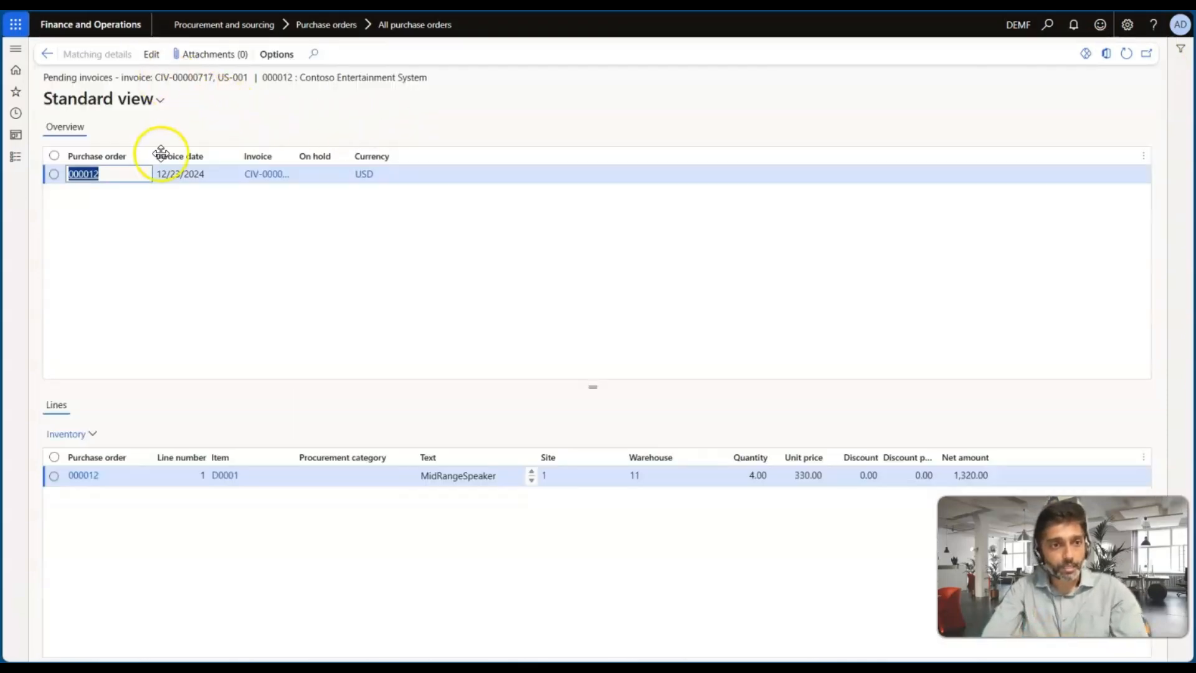
left_click(260, 173)
left_click(253, 165)
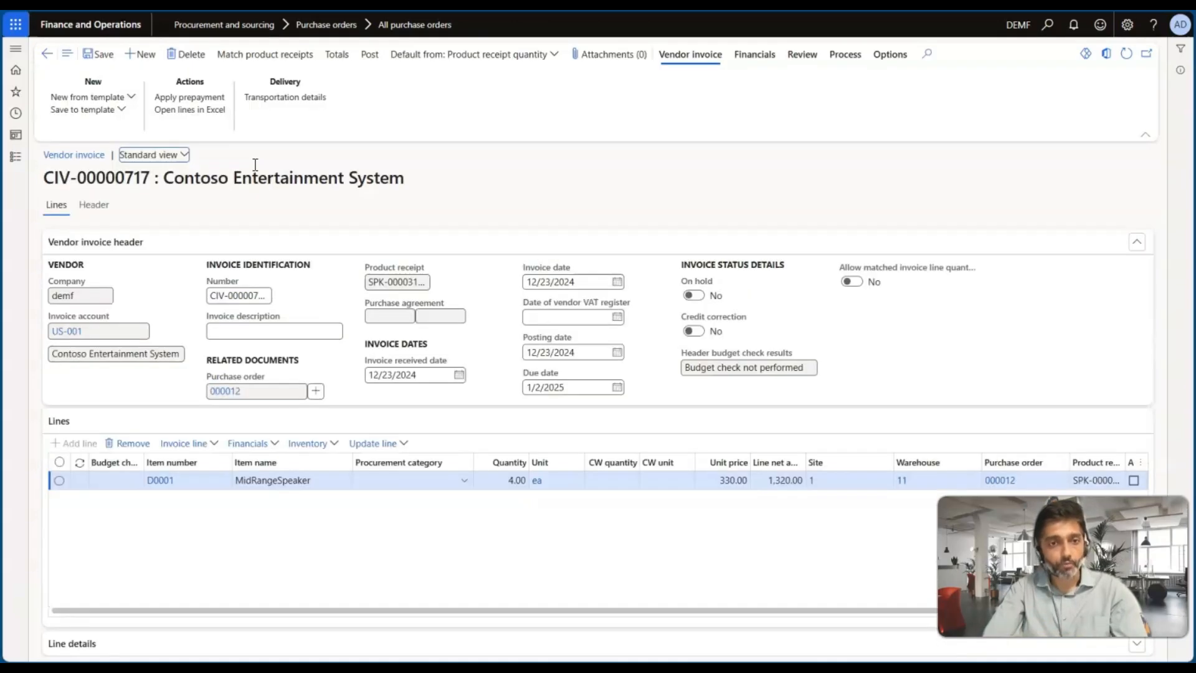
left_click(270, 292)
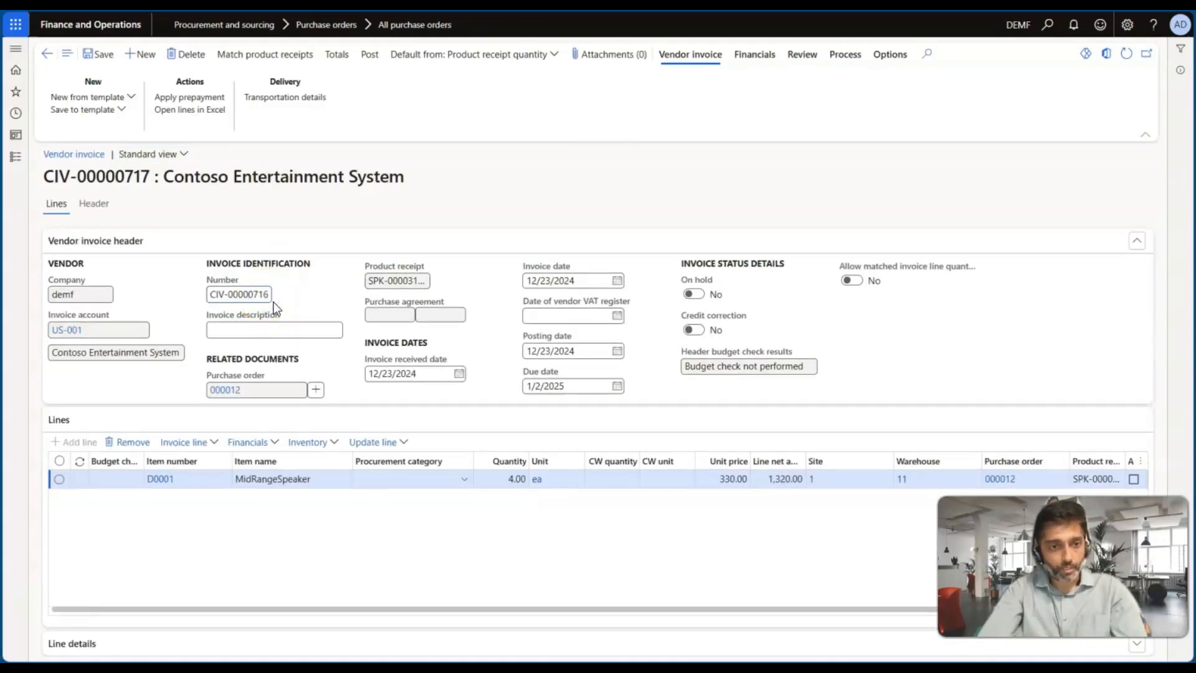
Step: Compare the vendor invoice number with the USMF invoice journal and post the DEMF vendor invoice
left_click(260, 297)
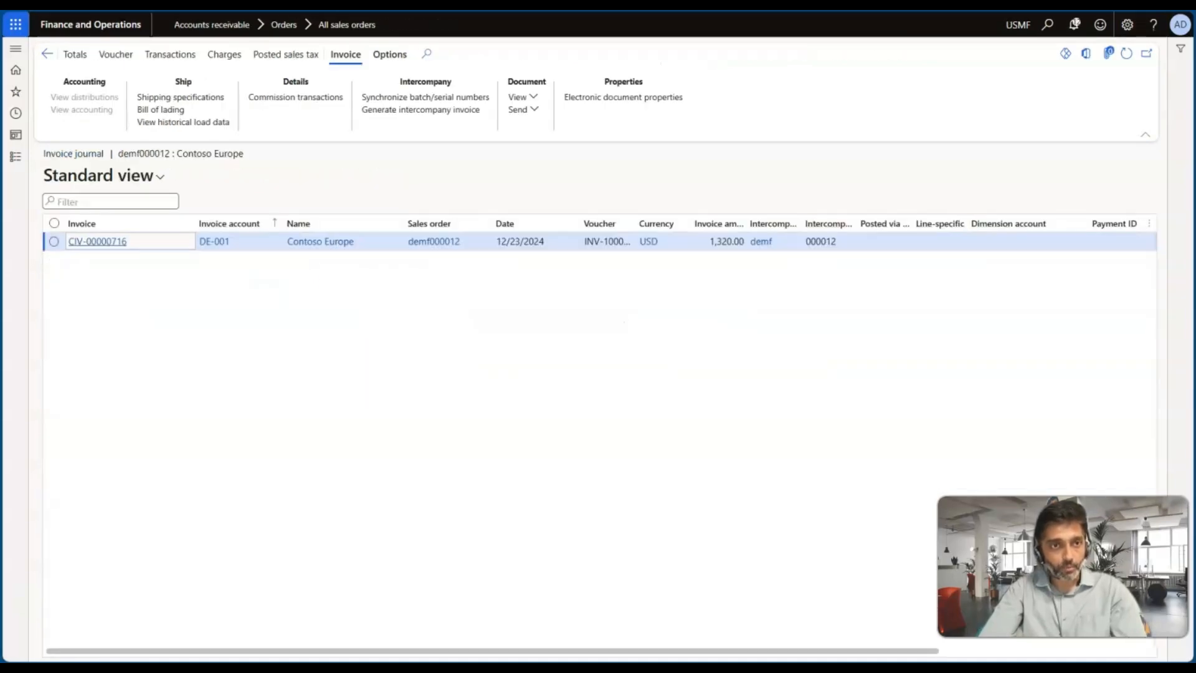
left_click(159, 256)
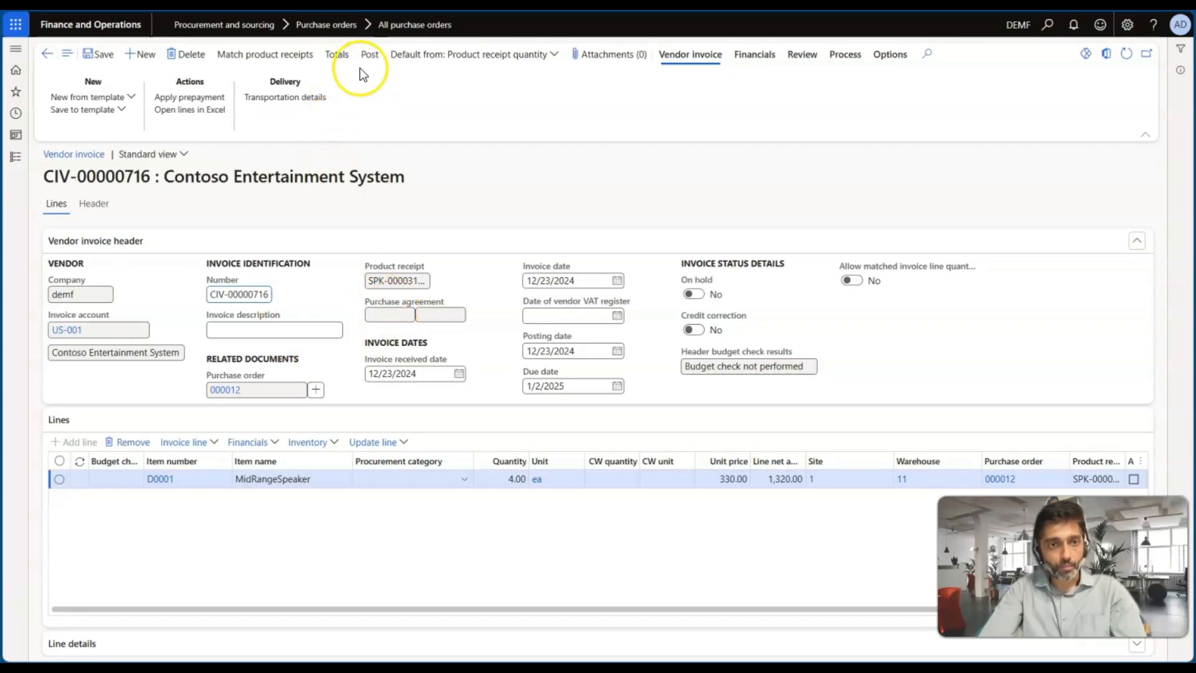
left_click(369, 55)
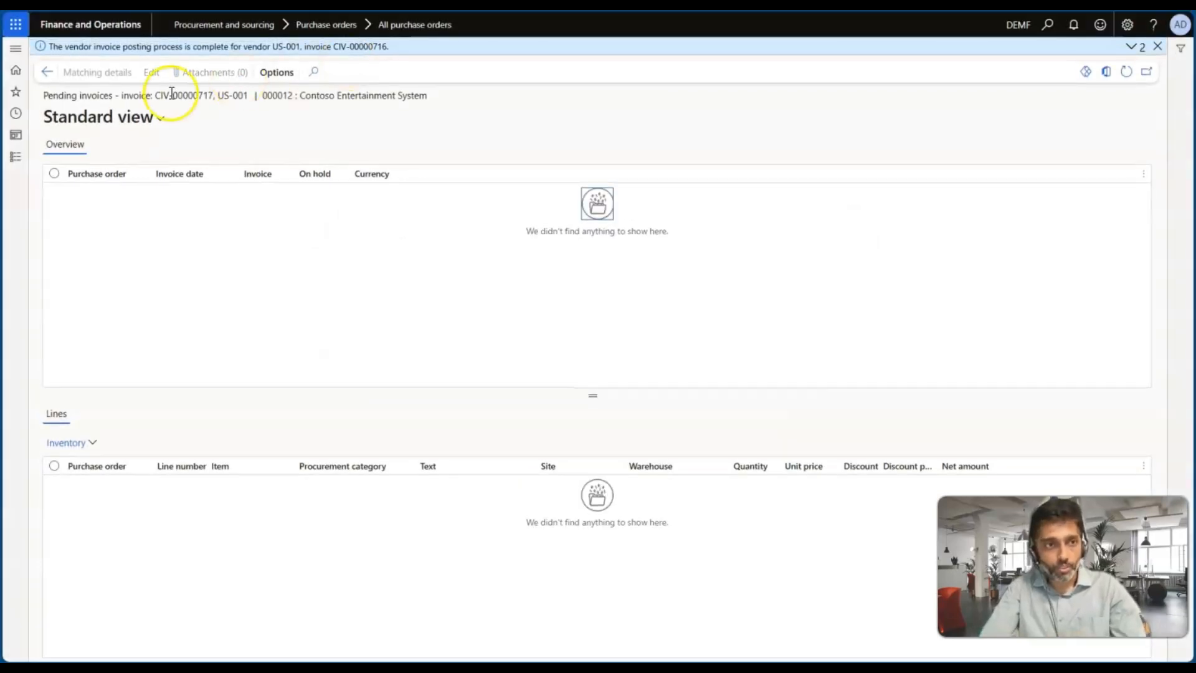
Step: Refresh the DEMF purchase order, open its invoice journal, and widen the Invoice column to check the posted invoice number
left_click(48, 80)
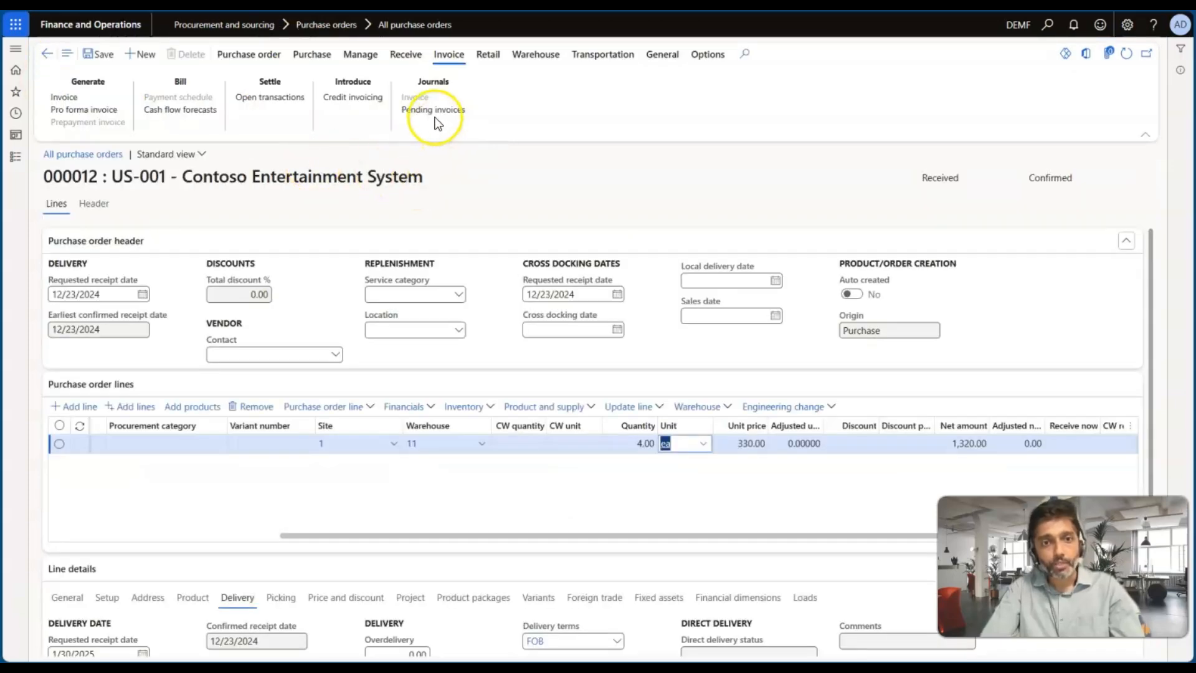
left_click(1126, 54)
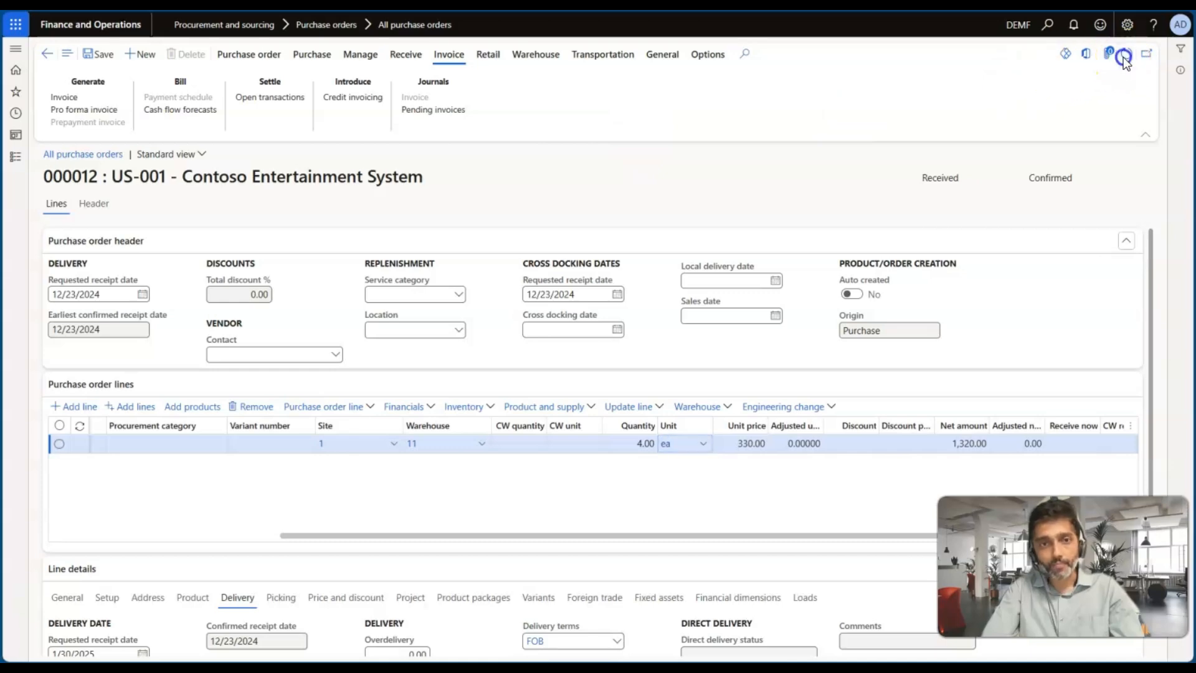
left_click(411, 99)
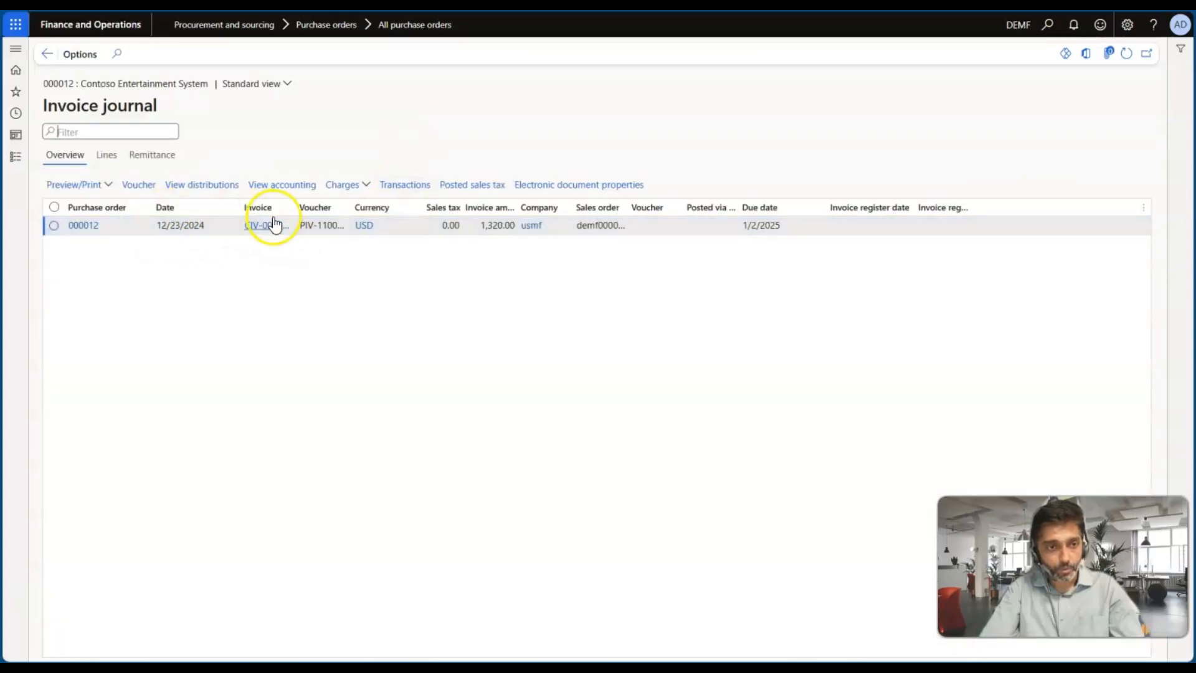
left_click_drag(297, 211, 383, 211)
left_click_drag(321, 230, 188, 255)
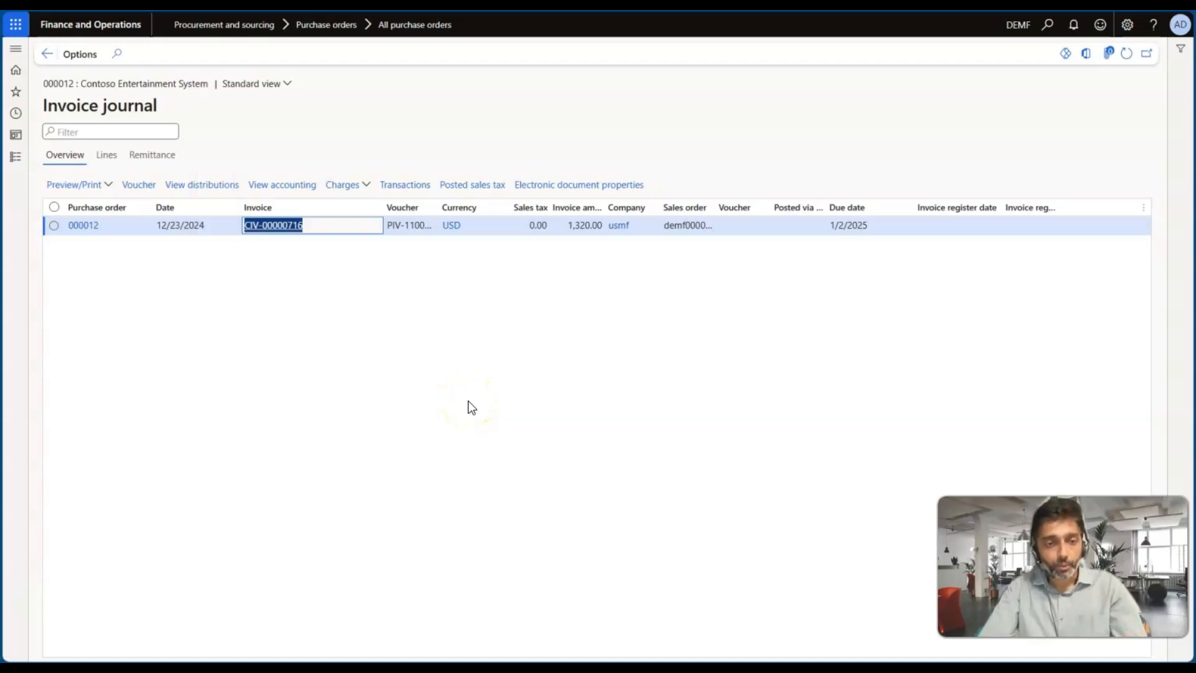
Step: Switch to the PowerPoint slide show to review the two-legged intercompany chain diagram
left_click(383, 392)
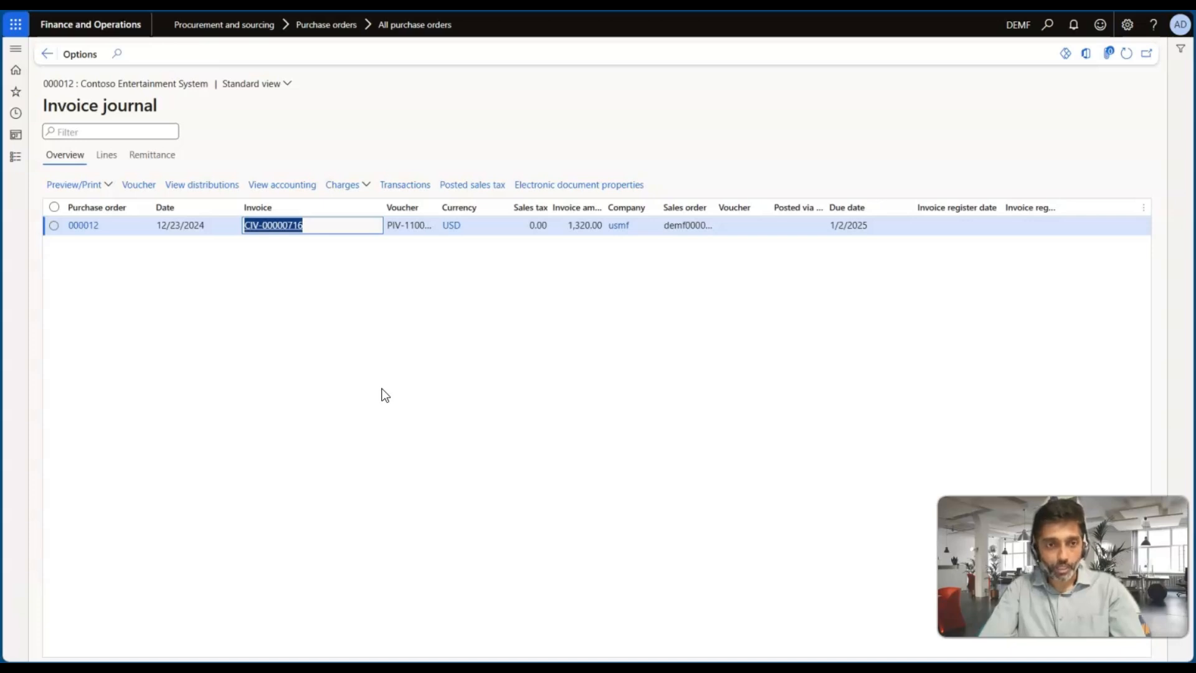
key("alt+Tab")
key("alt+Tab")
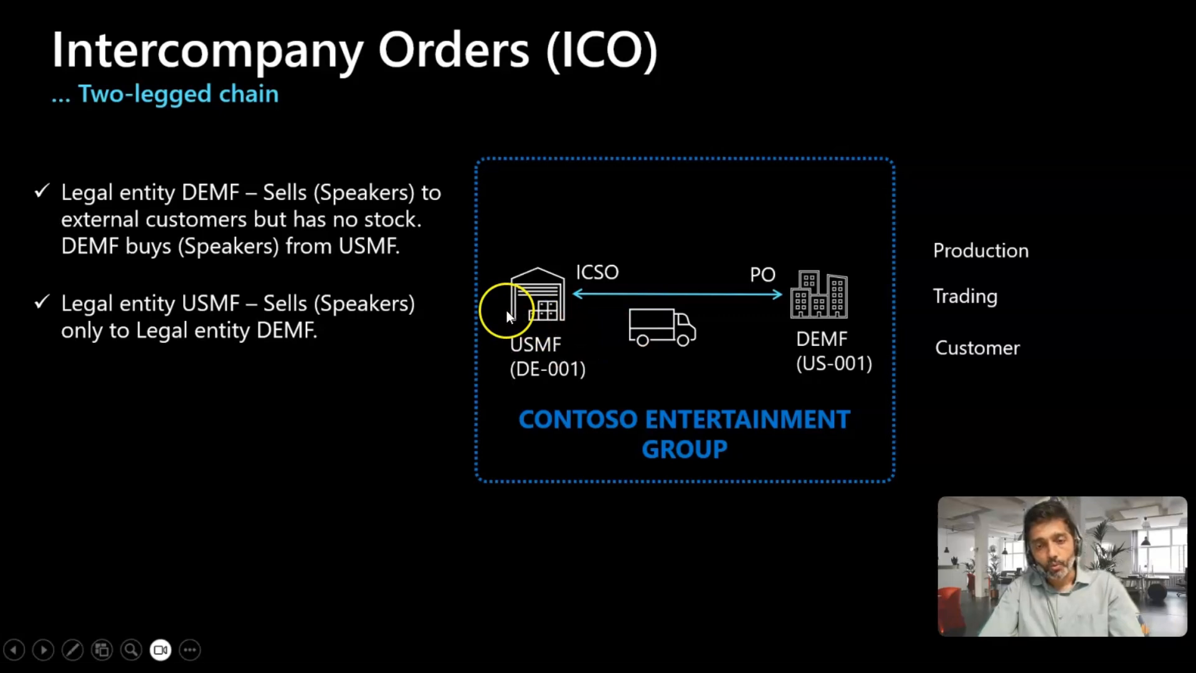